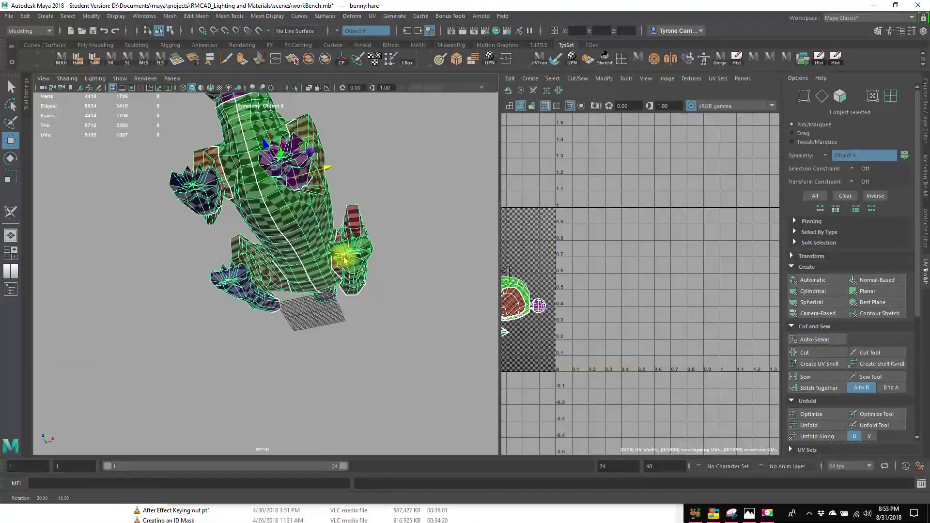
Step: Move the rabbit body's UV shell out of the shared tile into the empty U1V1 tile
click(890, 96)
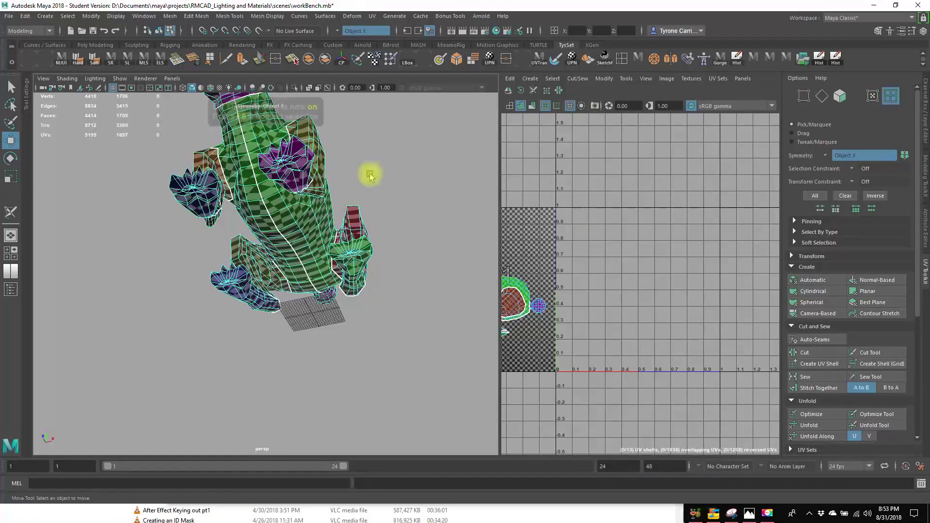
click(295, 209)
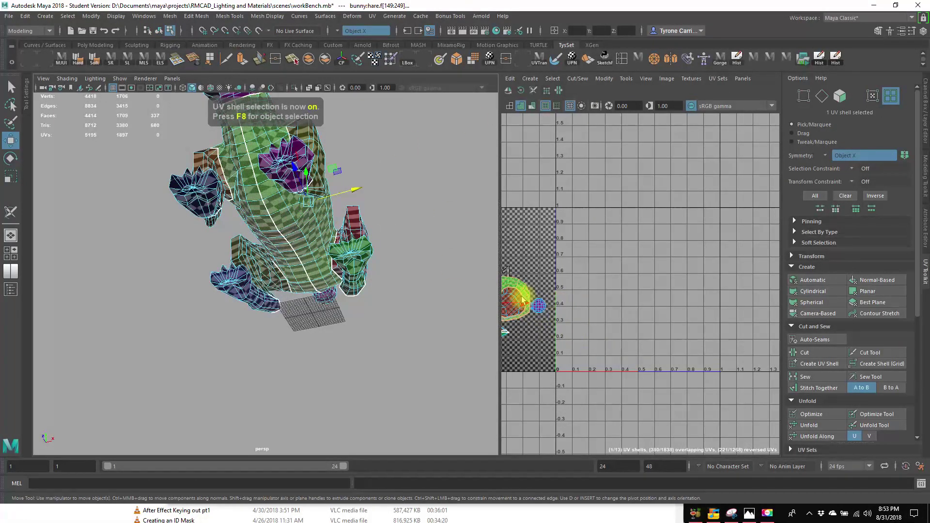
drag(525, 305, 661, 306)
alt+middle_drag(693, 351, 660, 334)
Step: Unfold all UVs of the body shell in the U1V1 tile
right_drag(577, 261, 611, 260)
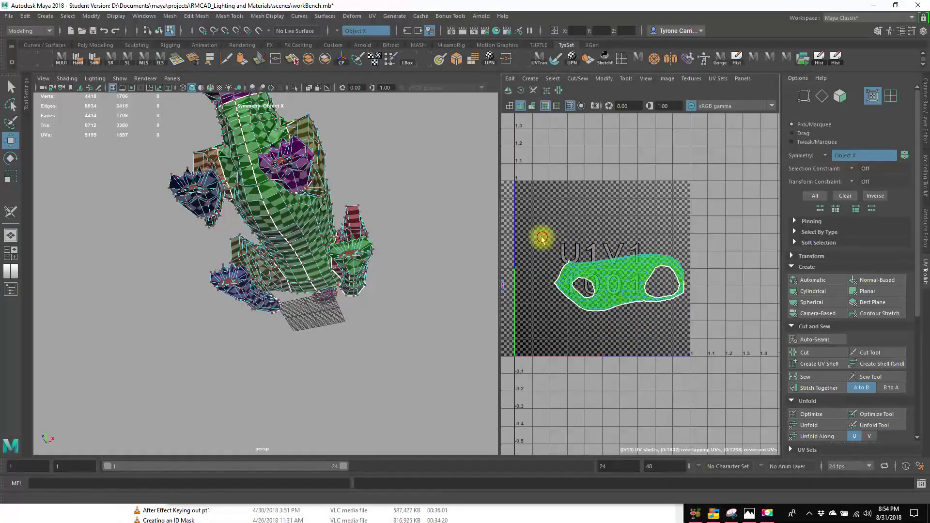
drag(542, 237, 713, 348)
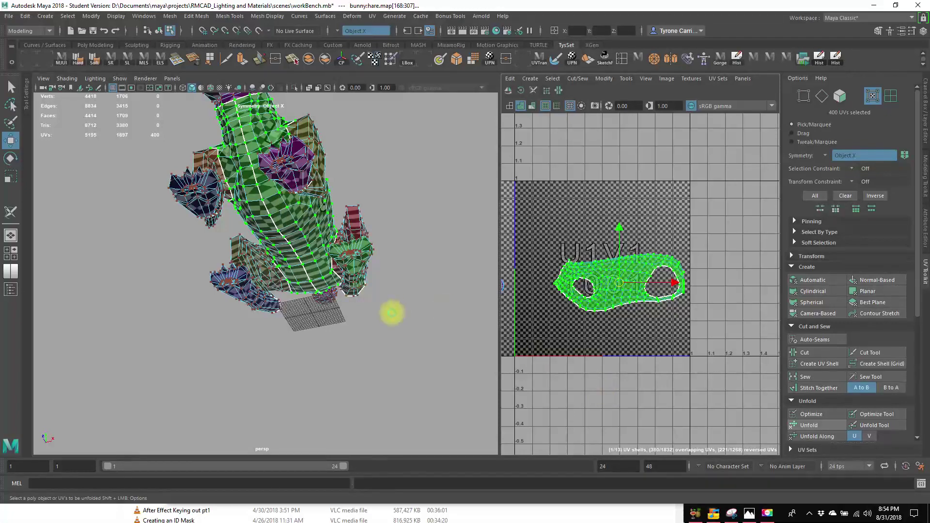
alt+drag(390, 254, 342, 301)
alt+right_drag(343, 301, 378, 314)
alt+drag(377, 314, 266, 344)
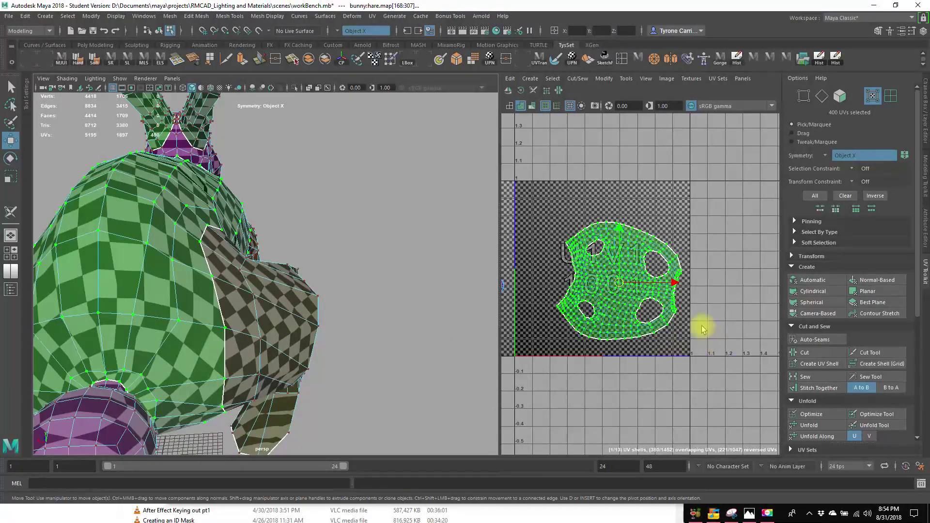
Step: Examine the unfolded body shell's layout and its checker pattern around the hindquarters, tail and belly for distortion
alt+right_drag(702, 329, 731, 333)
alt+middle_drag(635, 319, 612, 322)
alt+right_drag(620, 321, 818, 367)
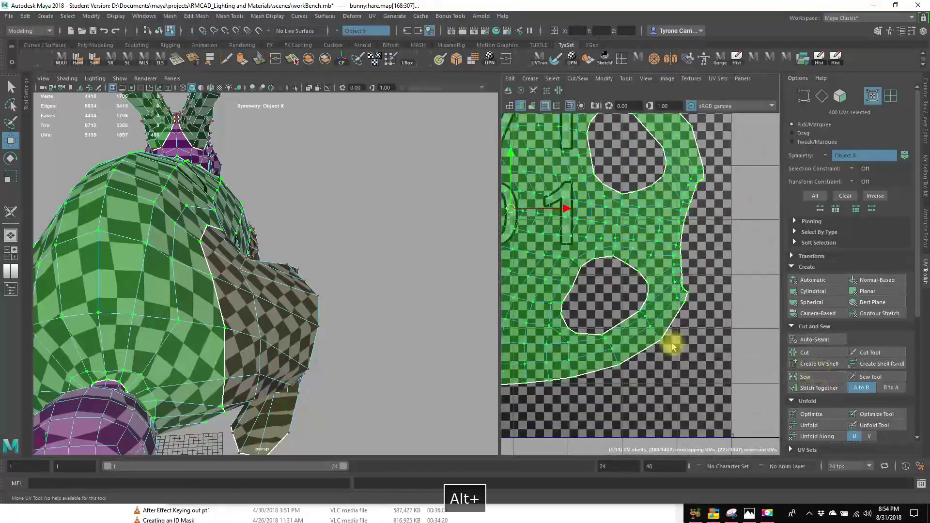
alt+middle_drag(672, 347, 641, 377)
alt+drag(234, 357, 337, 372)
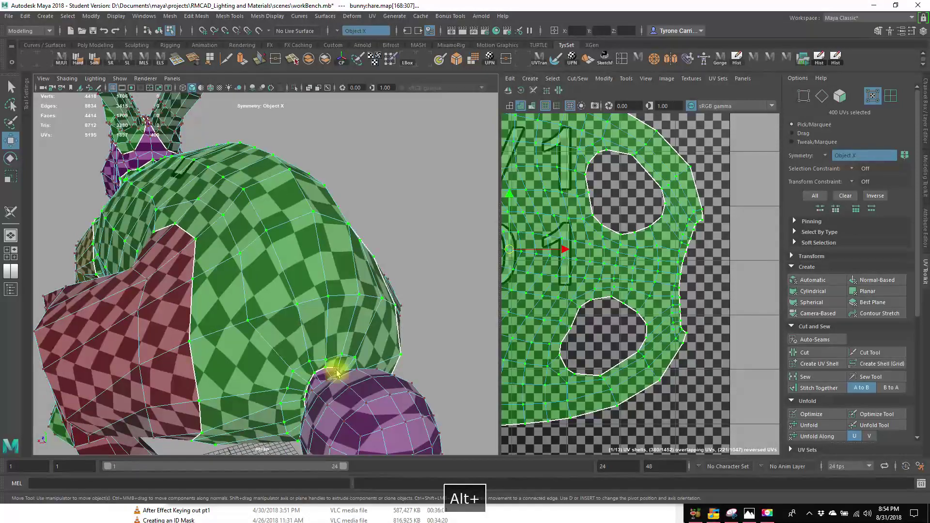
alt+drag(396, 315, 361, 324)
alt+right_drag(625, 320, 576, 317)
alt+drag(349, 336, 343, 170)
alt+drag(335, 336, 401, 349)
alt+middle_drag(396, 344, 280, 330)
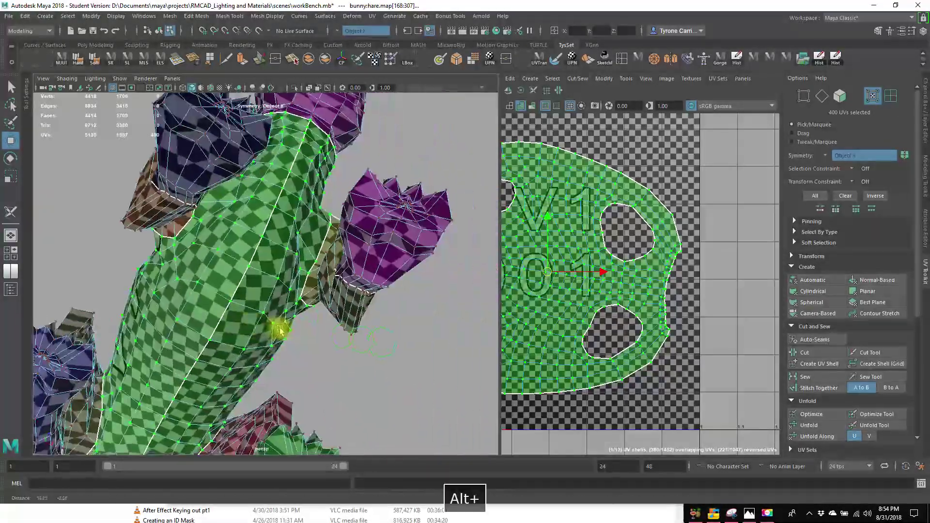
alt+drag(280, 329, 287, 289)
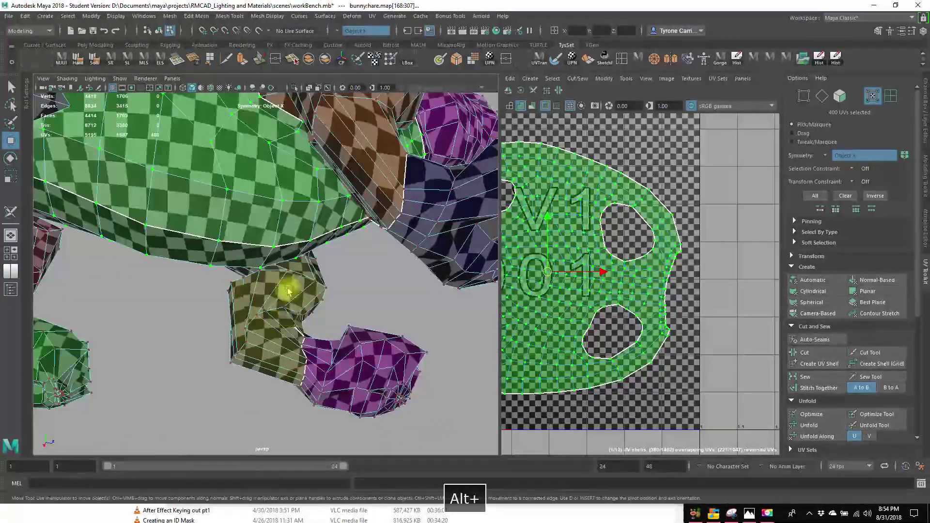
right_drag(288, 288, 318, 280)
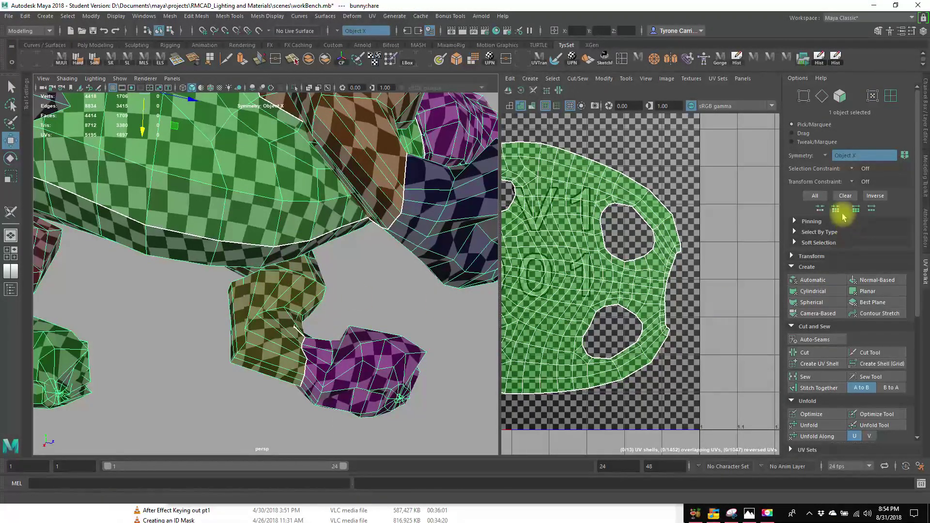
click(533, 91)
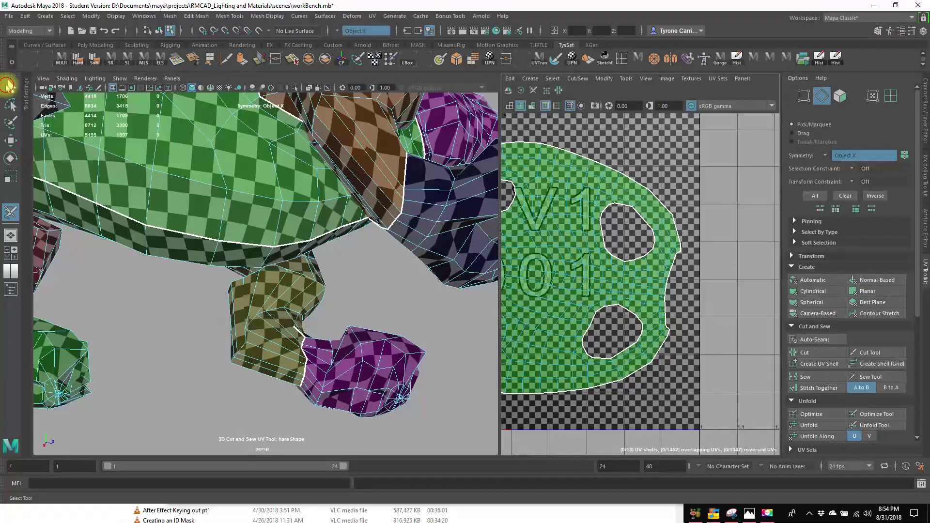
click(9, 86)
right_drag(235, 175, 234, 149)
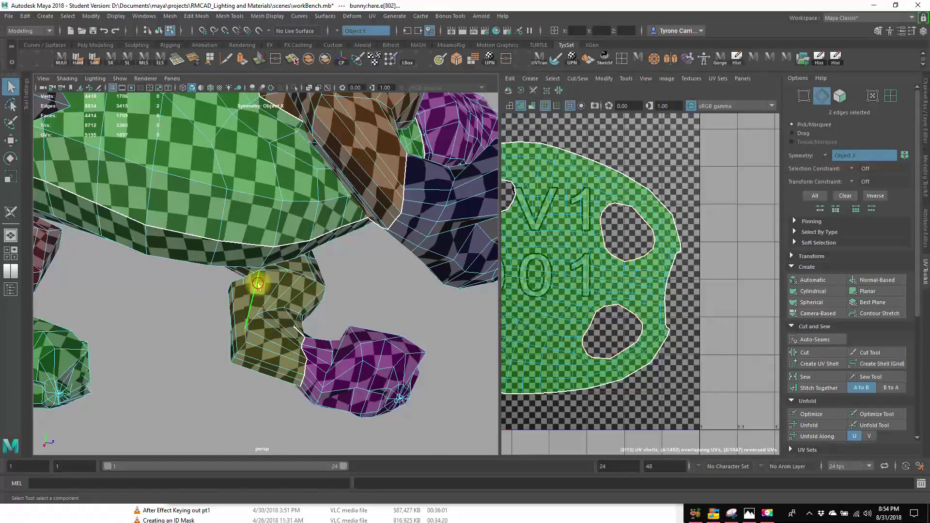
alt+drag(247, 338, 246, 388)
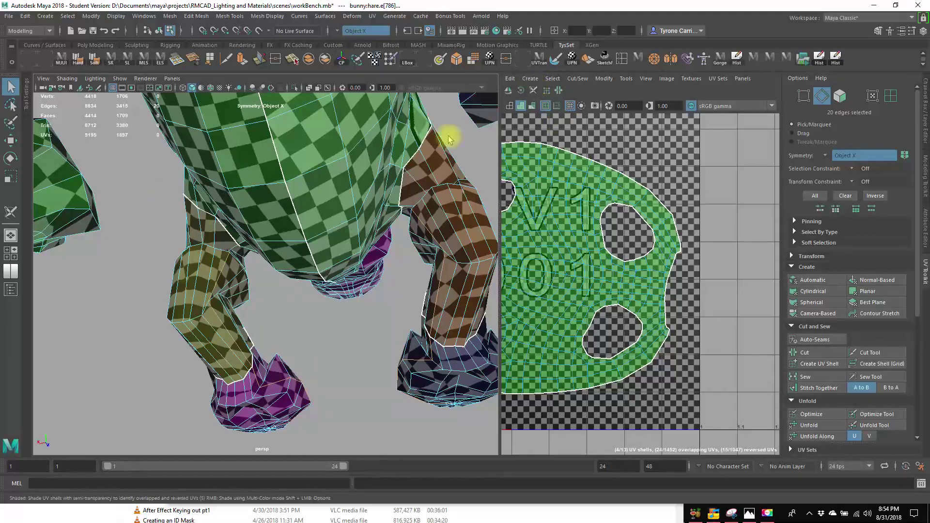
ctrl+click(211, 200)
Step: Cut a UV seam along the inner side of the front legs from the paw up to the body with the 3D Cut and Sew UV Tool
click(534, 89)
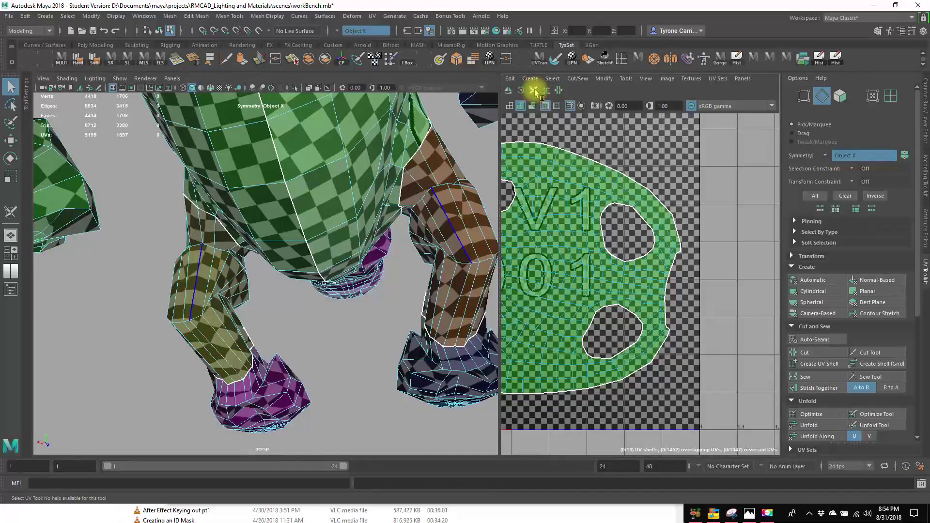
alt+drag(251, 295, 249, 318)
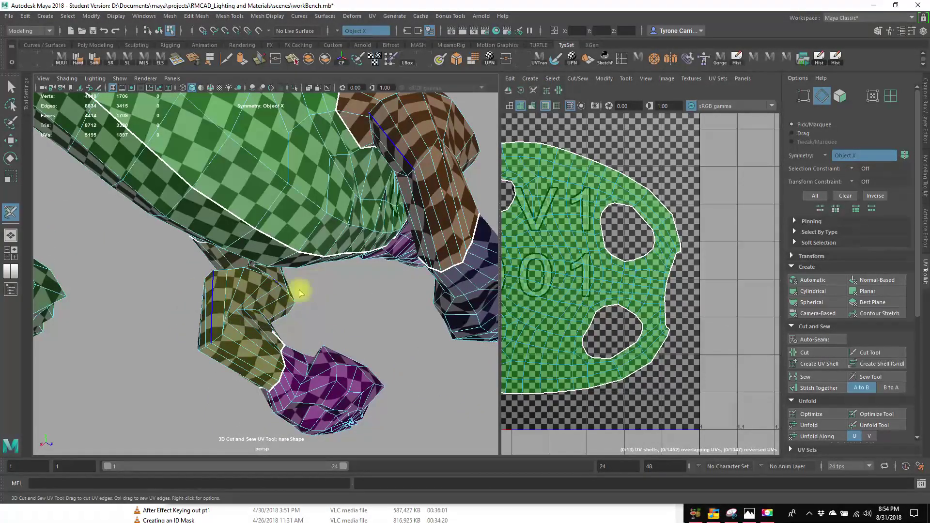
alt+drag(299, 293, 245, 333)
alt+middle_drag(245, 332, 305, 260)
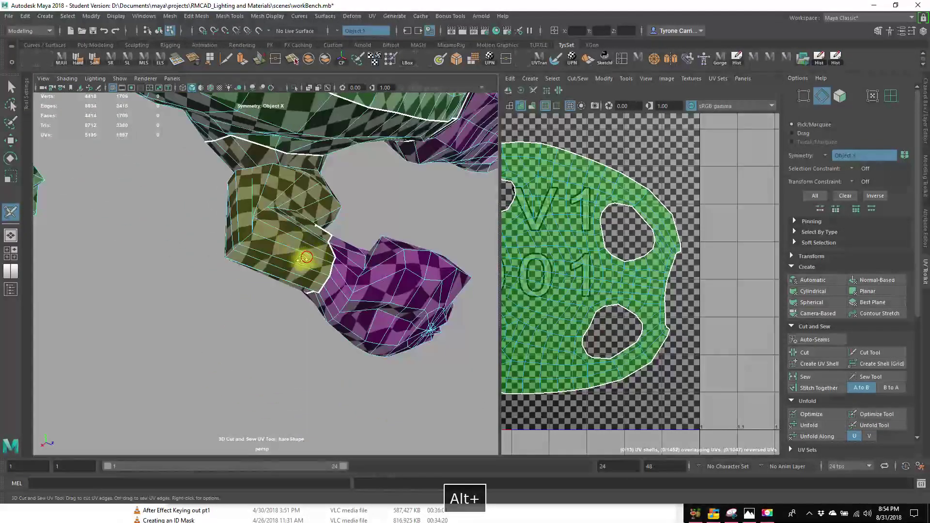
alt+drag(305, 260, 268, 274)
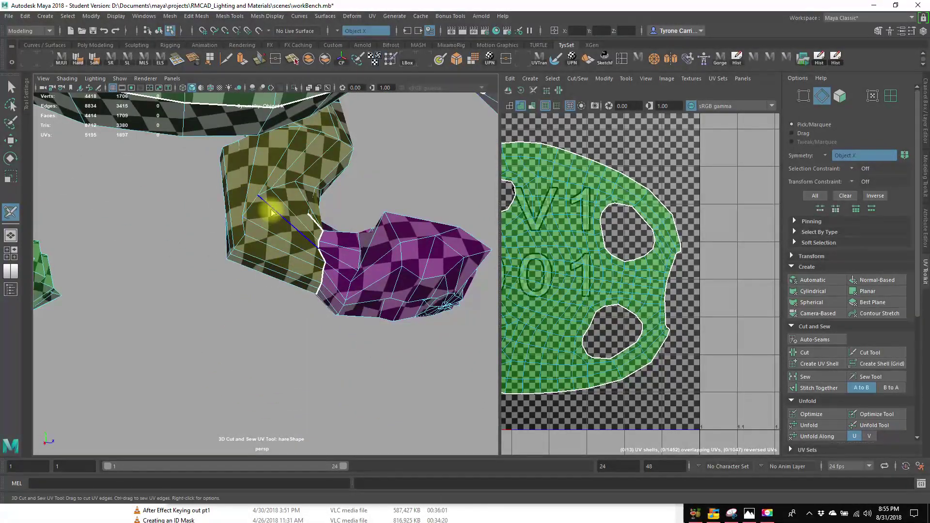
alt+drag(259, 228, 281, 181)
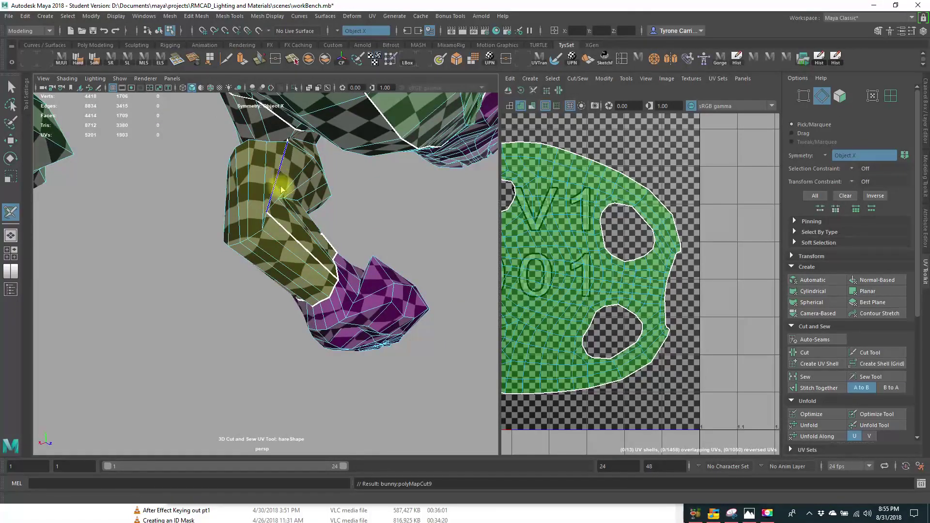
Step: Examine the front legs and their seams from the front and the sides
alt+drag(414, 301, 181, 326)
alt+middle_drag(180, 326, 394, 299)
alt+drag(394, 299, 376, 292)
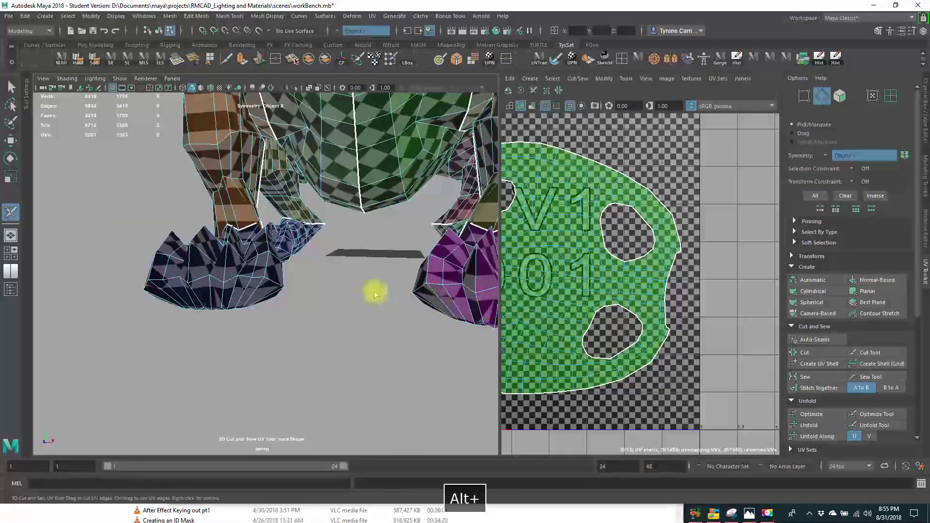
alt+right_drag(376, 292, 264, 286)
alt+drag(264, 286, 316, 222)
alt+drag(211, 285, 146, 301)
alt+middle_drag(145, 301, 314, 390)
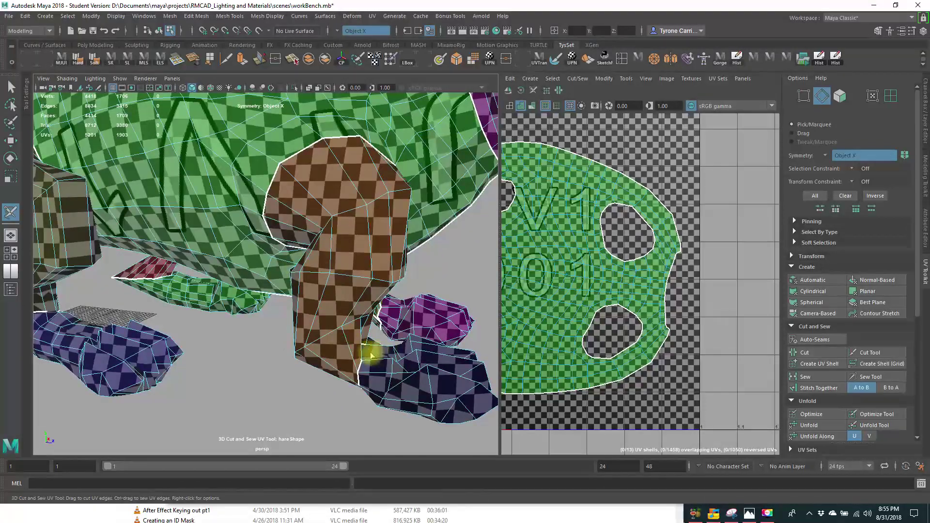
Step: Cut a UV seam along the inner side of the hind legs, starting at the foot boundary
alt+drag(308, 237, 315, 302)
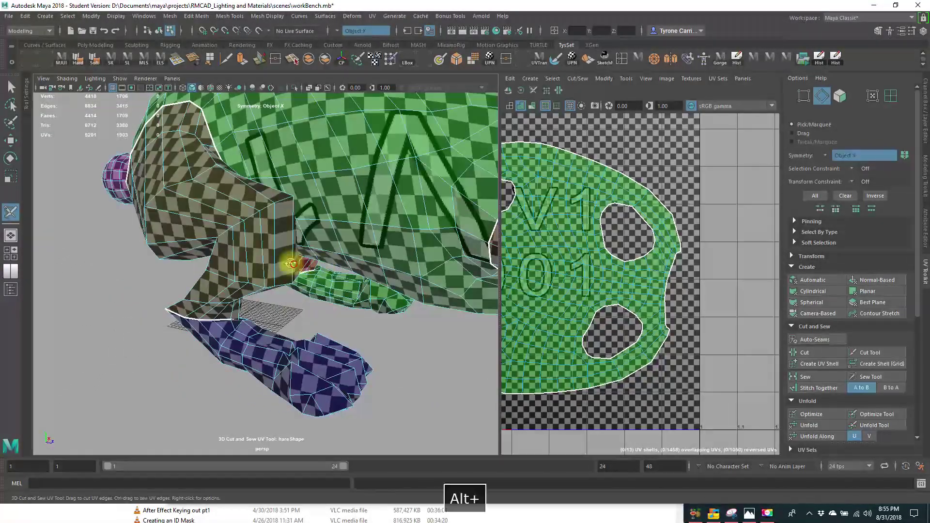
alt+drag(292, 264, 320, 199)
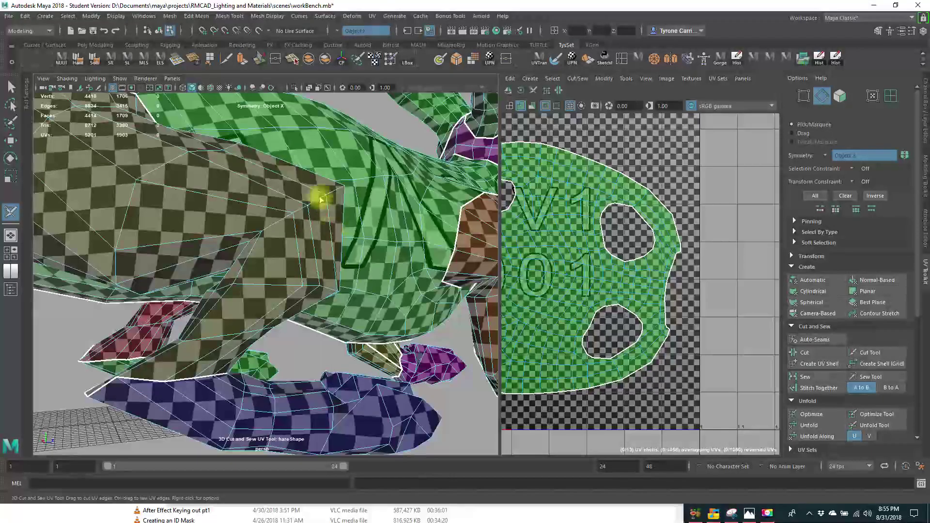
alt+drag(204, 302, 291, 283)
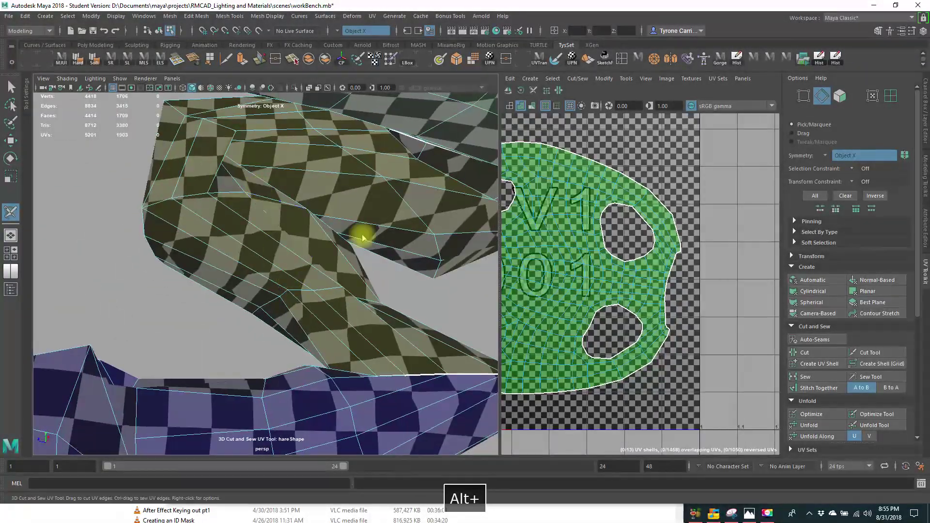
alt+drag(362, 237, 312, 272)
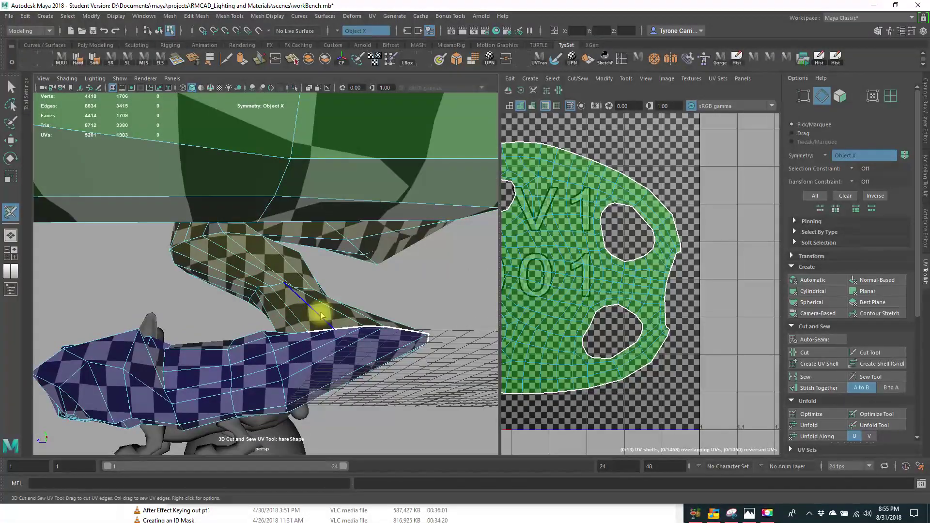
alt+drag(321, 315, 369, 244)
alt+right_drag(401, 260, 206, 263)
alt+drag(206, 264, 536, 289)
alt+right_drag(536, 289, 535, 301)
alt+middle_drag(536, 301, 680, 318)
right_drag(598, 311, 626, 301)
right_click(594, 295)
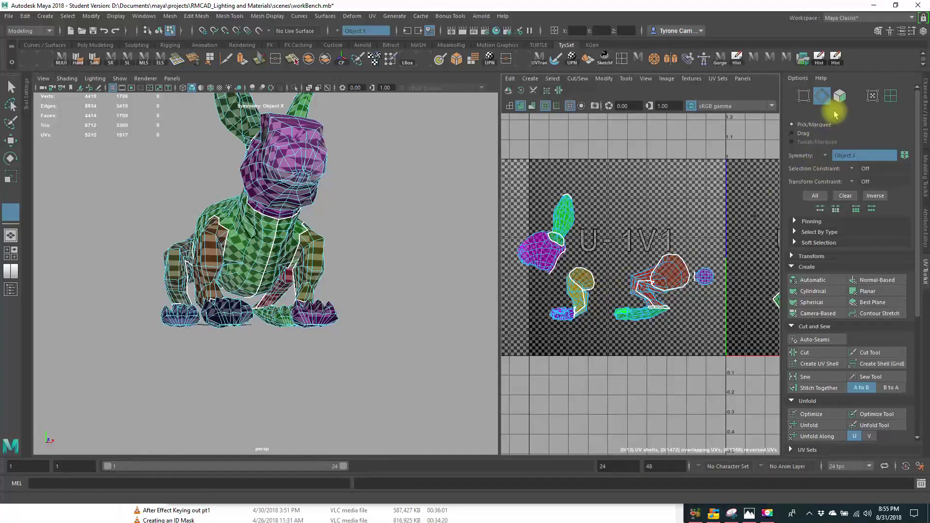
click(891, 95)
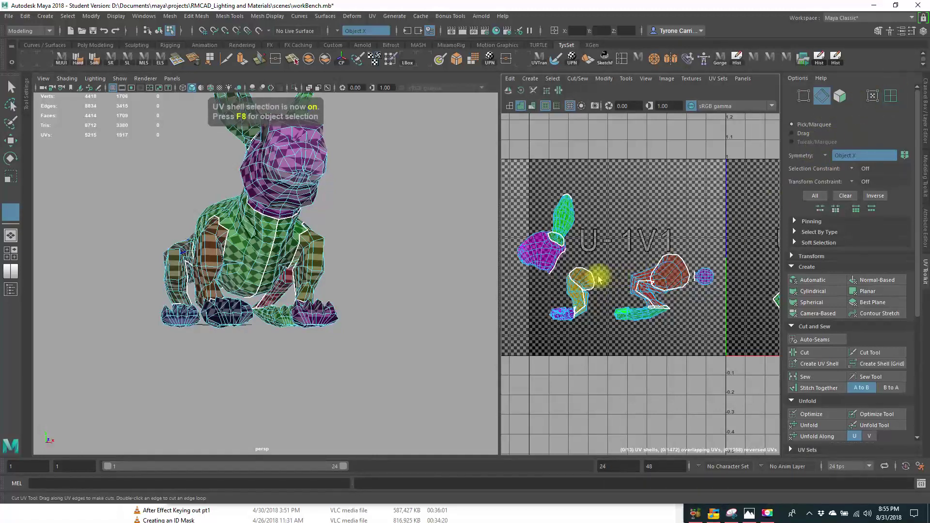
click(890, 99)
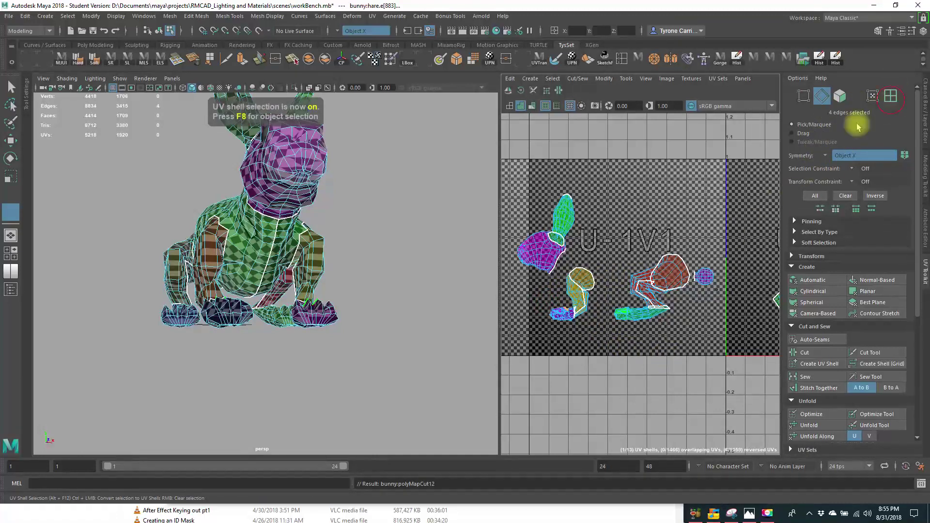
key(w)
key(ctrl+z)
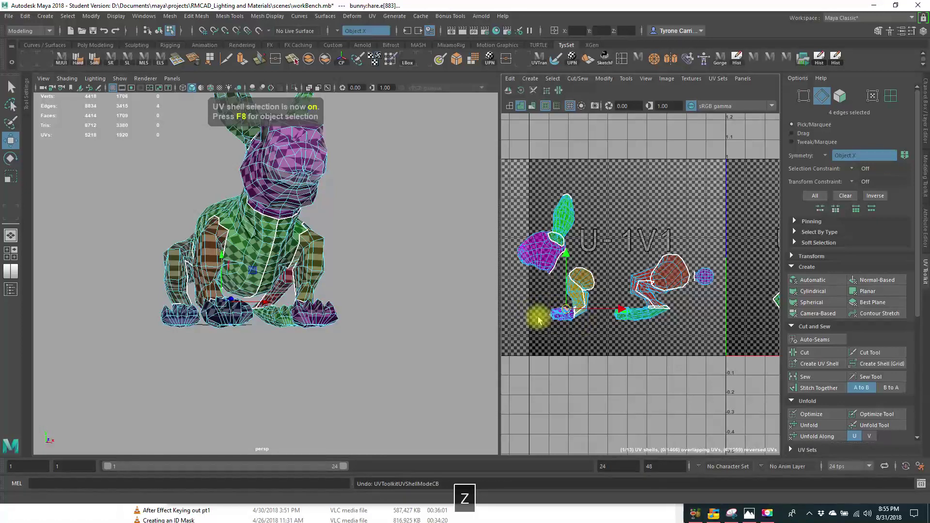
key(ctrl+z)
drag(662, 362, 669, 365)
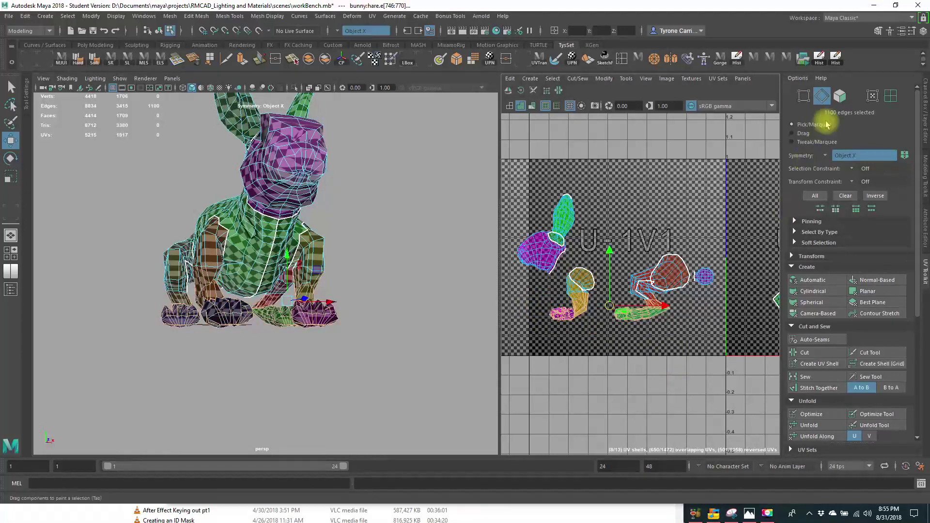
Step: Select the four front and hind leg UV shells and move them up into the V2 row of tiles
click(891, 93)
click(544, 317)
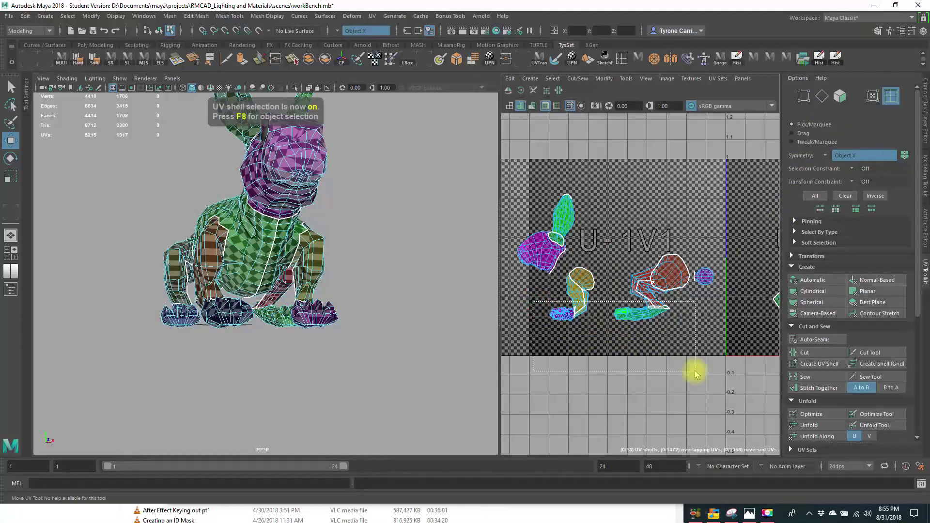
drag(668, 283, 671, 286)
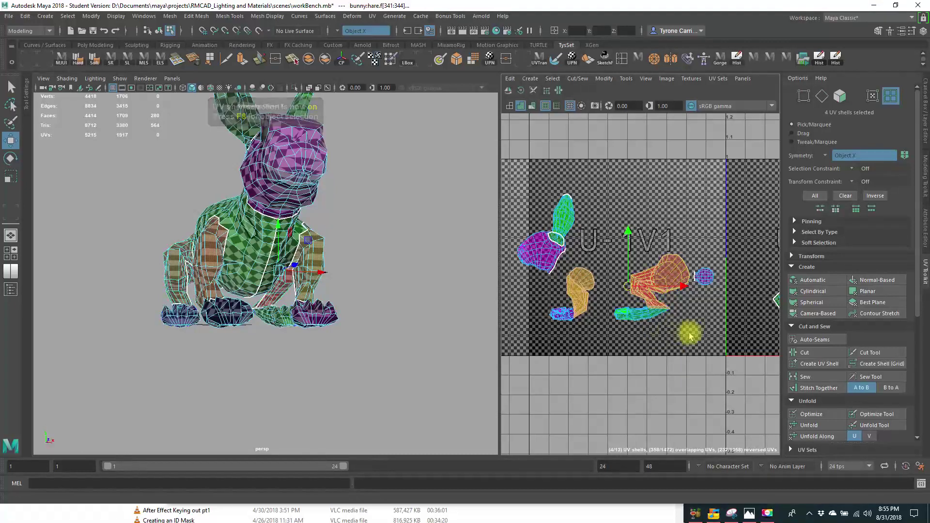
alt+right_drag(689, 333, 634, 303)
alt+middle_drag(634, 304, 604, 324)
drag(616, 320, 679, 184)
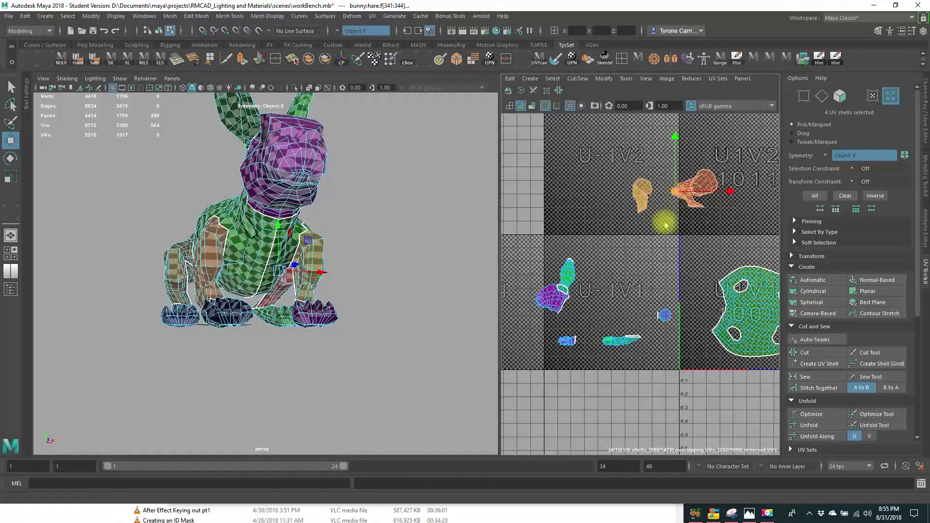
Step: Select all UVs of the four leg shells in the V2 row and unfold them
alt+right_drag(662, 233, 669, 246)
alt+middle_drag(672, 248, 623, 289)
alt+drag(390, 290, 263, 315)
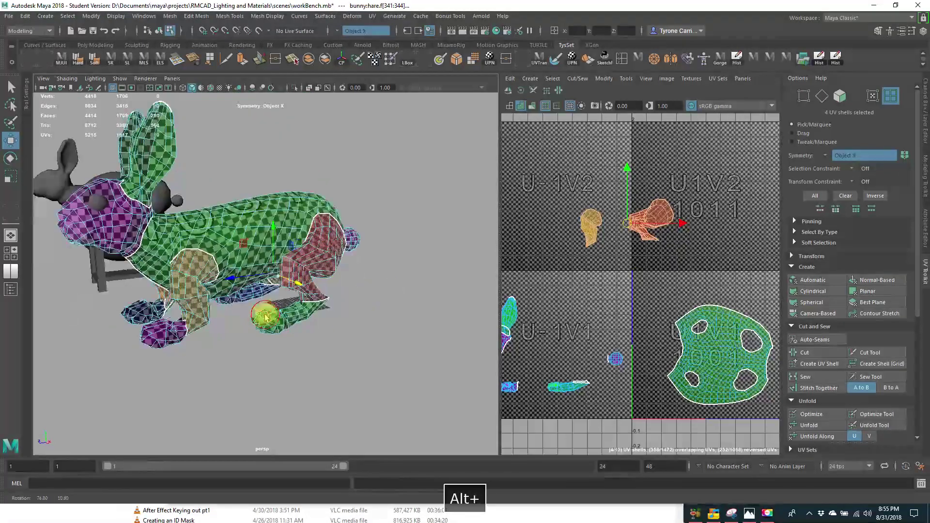
right_drag(555, 195, 615, 194)
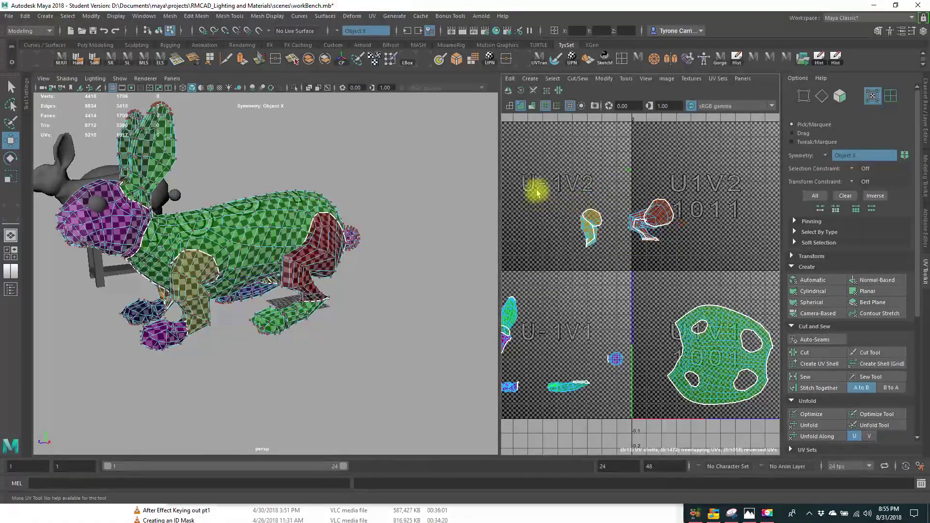
drag(539, 171, 718, 265)
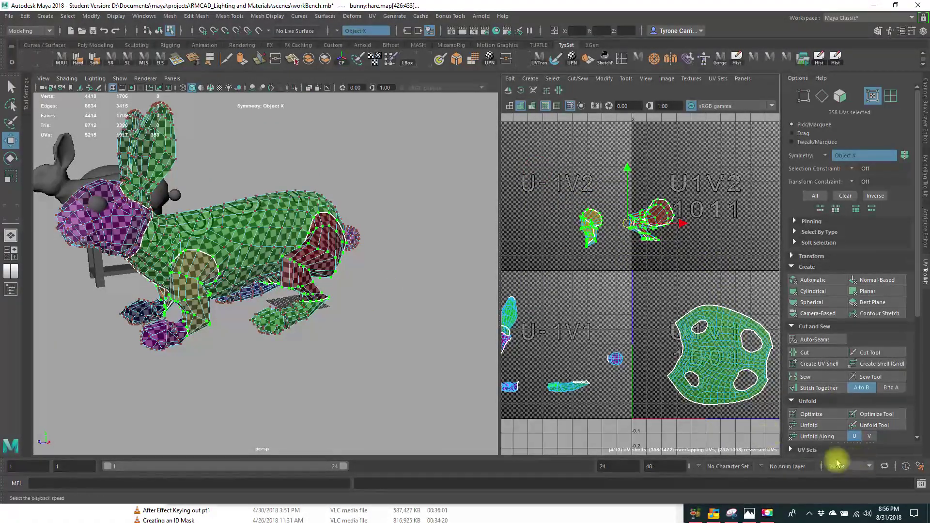
click(818, 427)
Step: Optimize the selected leg UVs, unfold them once more, and check the checker pattern on the legs
alt+drag(295, 285, 203, 296)
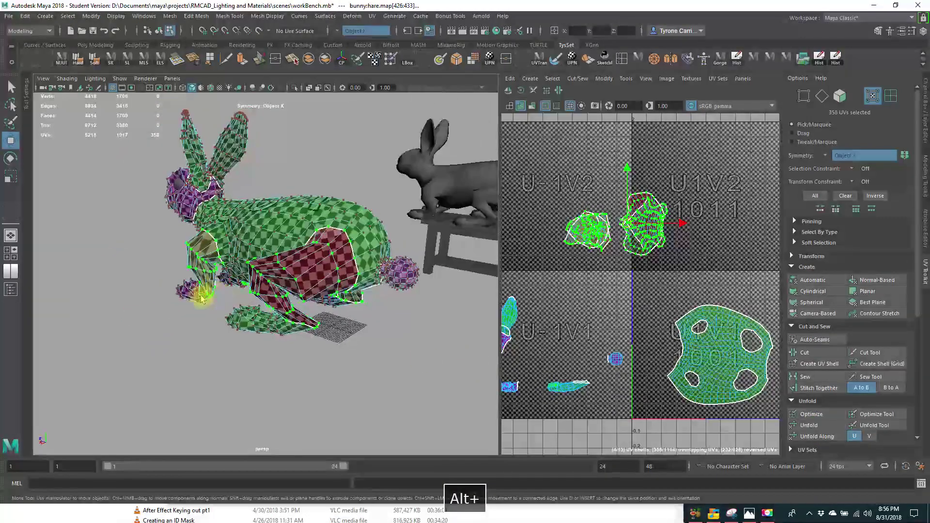
alt+right_drag(203, 296, 212, 319)
alt+drag(211, 319, 335, 316)
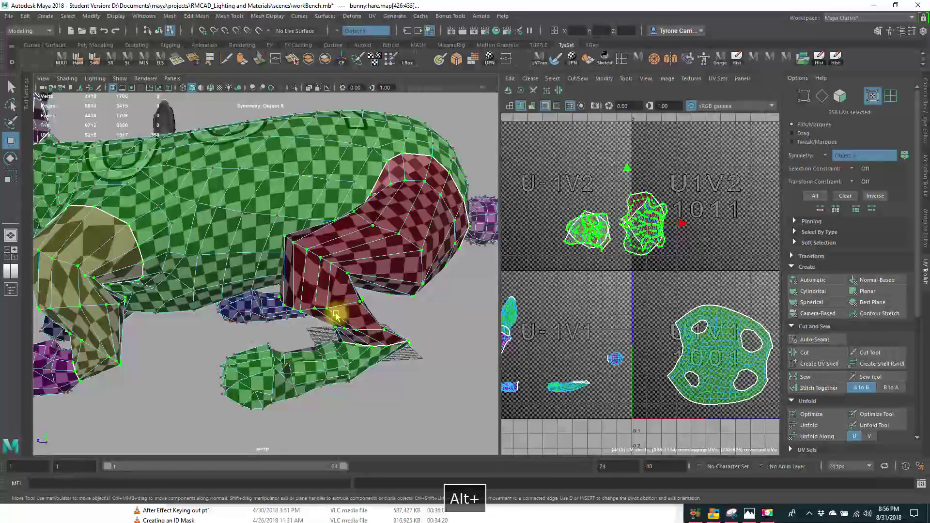
click(822, 415)
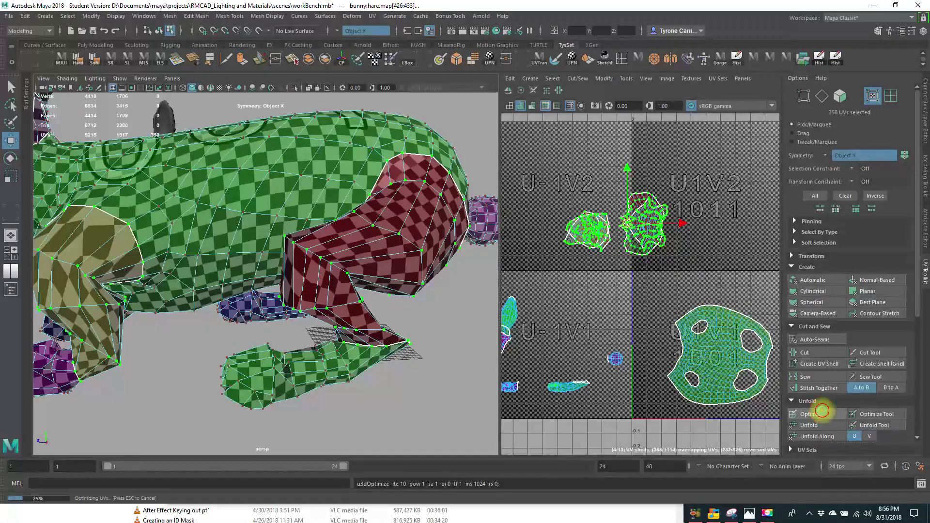
click(823, 425)
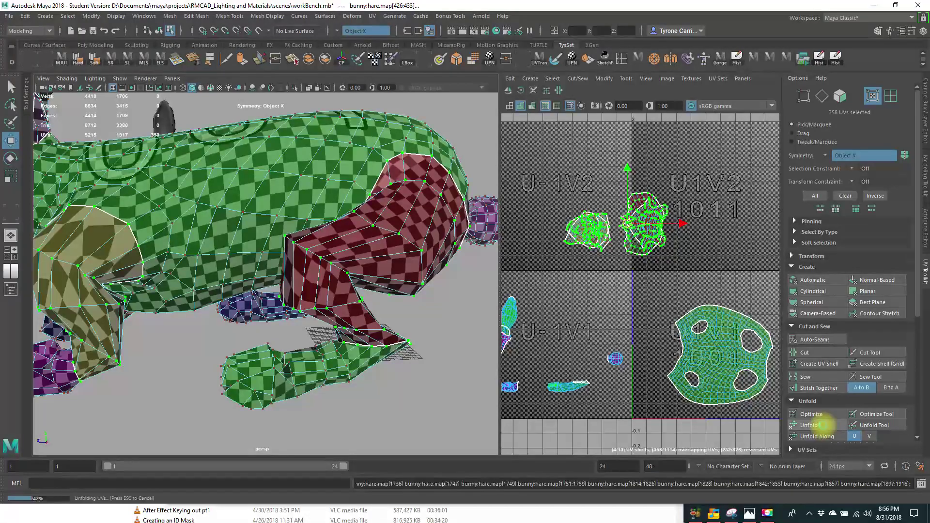
alt+drag(353, 287, 242, 303)
alt+right_drag(243, 303, 300, 321)
alt+drag(300, 321, 286, 311)
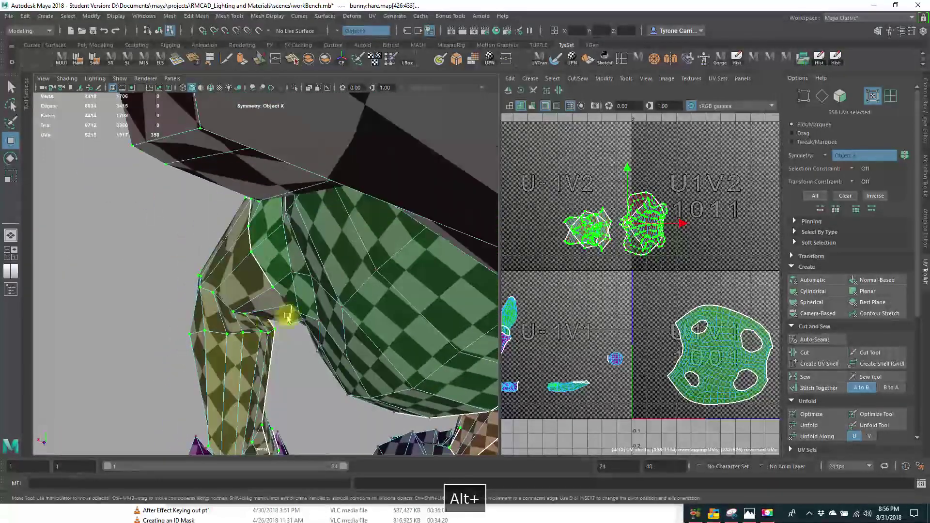
Step: Select the complete overlapping hind leg UV shells and move them further inside tile U1V2
alt+right_drag(586, 264, 715, 262)
click(672, 229)
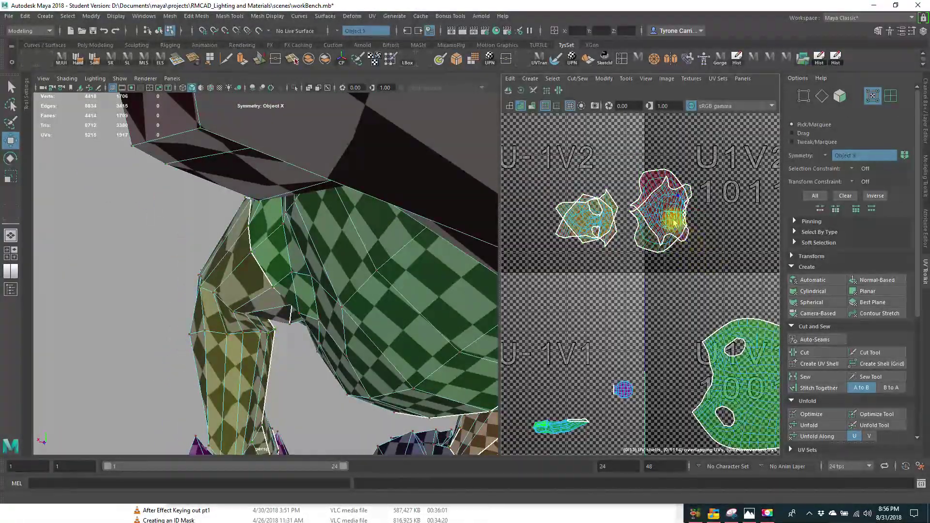
right_click(674, 222)
click(703, 219)
click(681, 219)
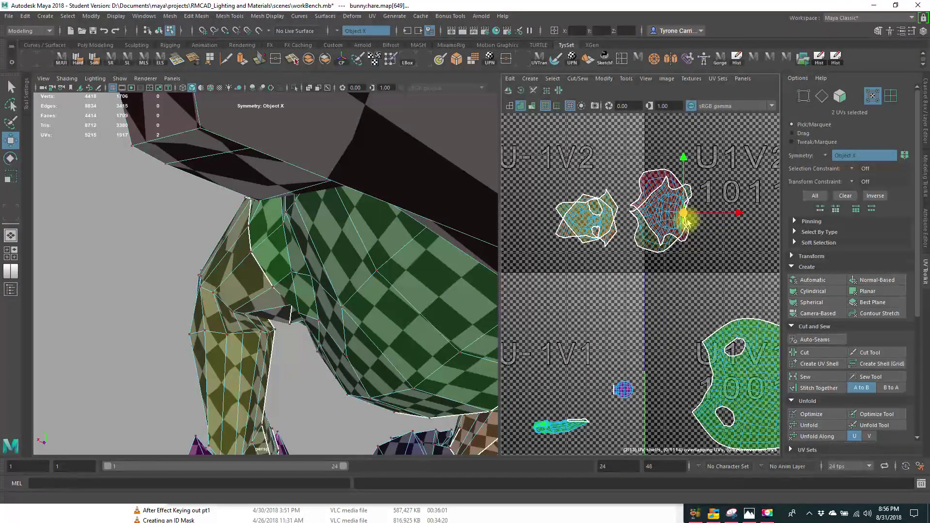
ctrl+right_click(688, 219)
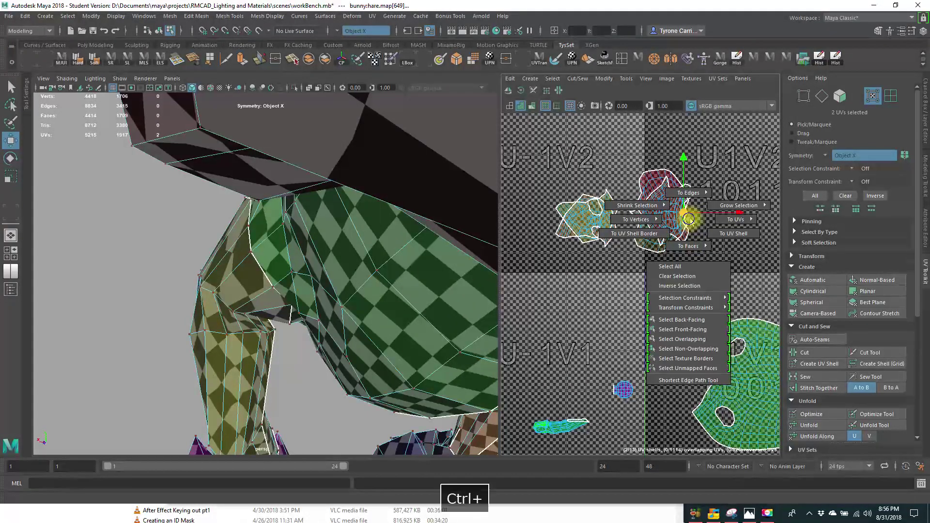
click(717, 231)
drag(672, 217, 718, 234)
alt+drag(443, 244, 476, 322)
drag(668, 247, 646, 248)
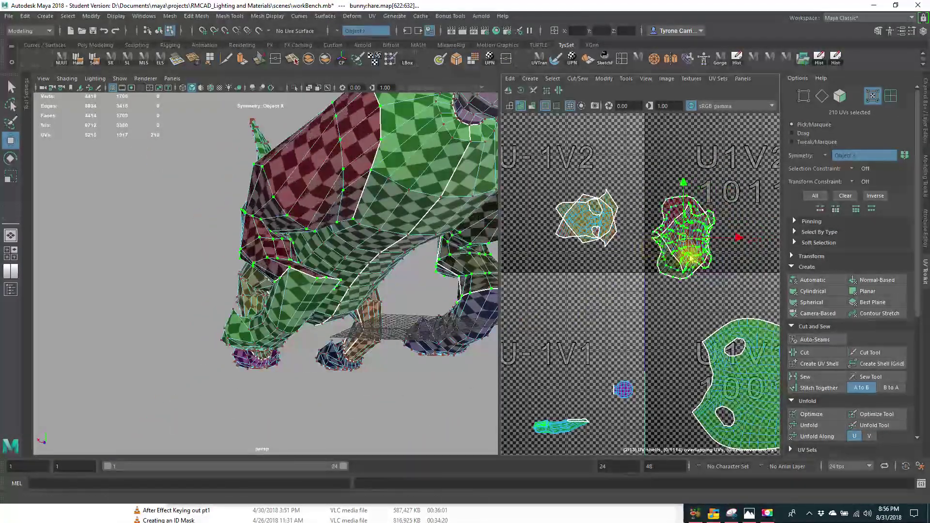
Step: Turn symmetry off and move the red hind leg UV shell off the one it overlaps
click(822, 157)
click(837, 160)
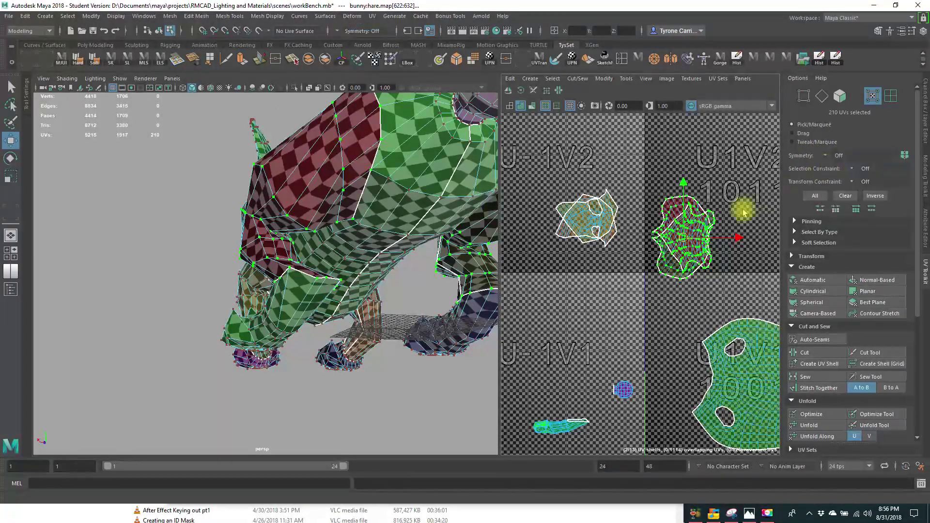
click(891, 99)
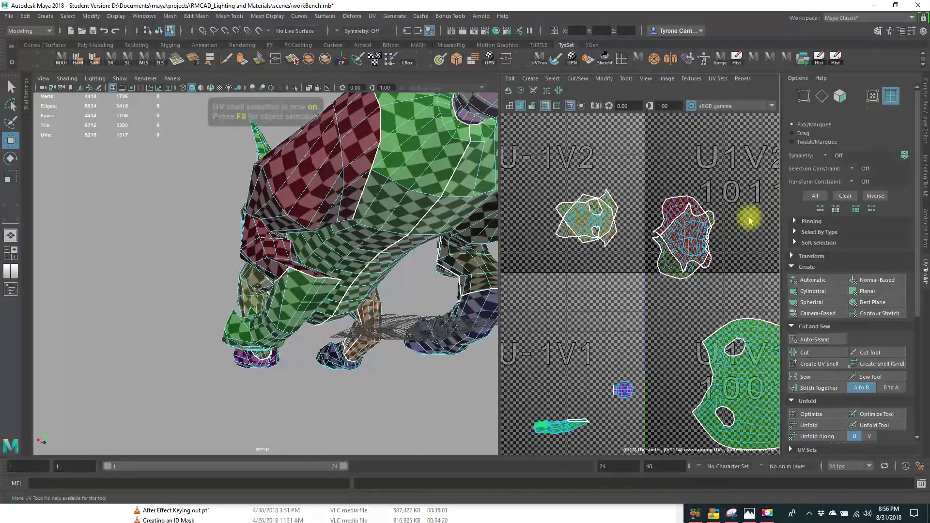
click(682, 213)
drag(685, 238, 750, 220)
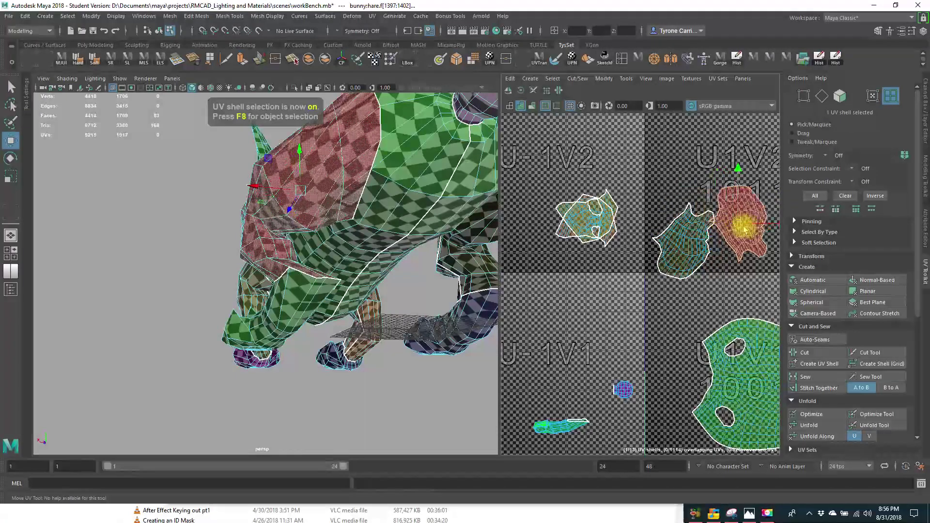
Step: Rotate the other hind leg UV shell, including a 90-degree turn, so its foot end points down
drag(642, 194, 718, 289)
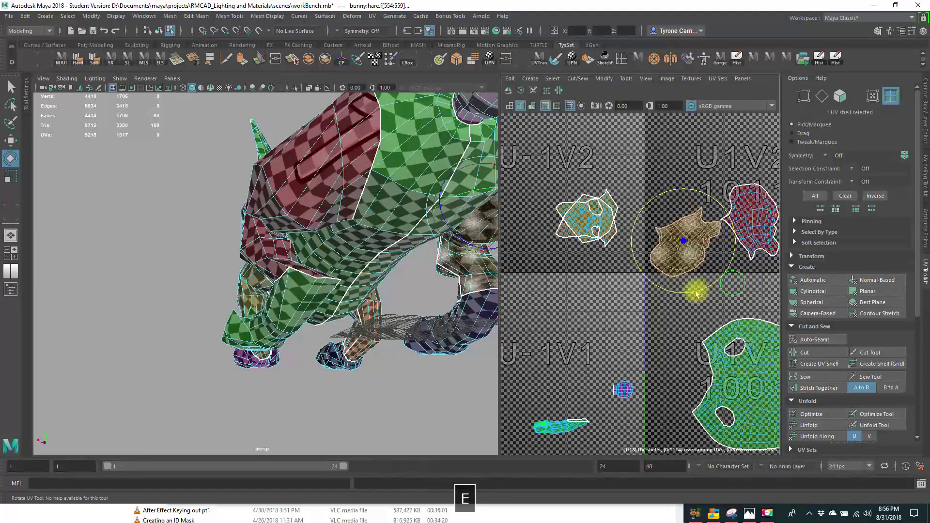
click(521, 91)
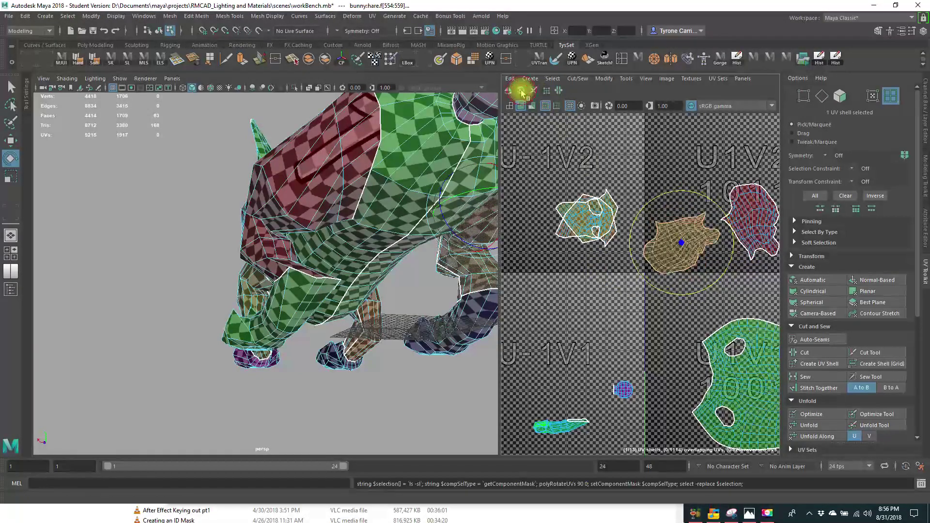
scroll(697, 272, up, 1)
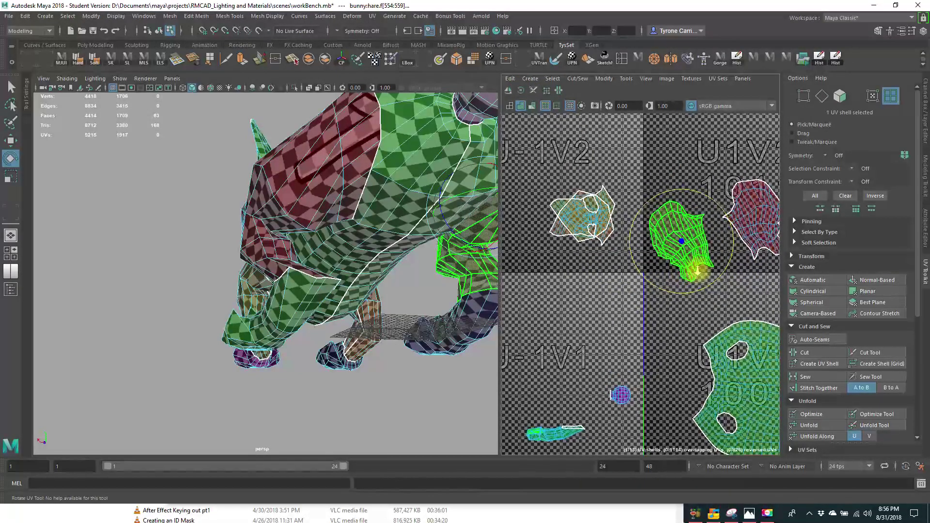
alt+middle_drag(683, 307, 640, 303)
alt+drag(298, 278, 437, 315)
scroll(715, 282, up, 2)
alt+middle_drag(715, 282, 617, 292)
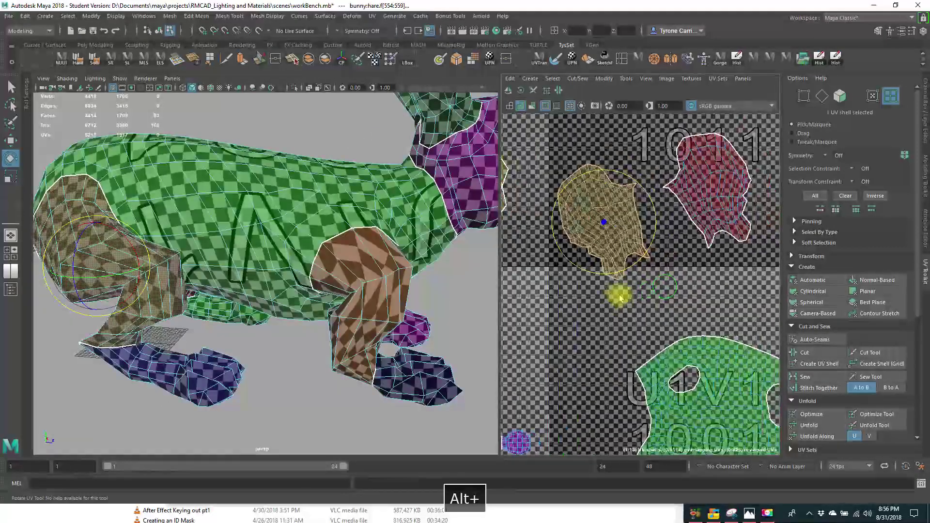
Step: Select both hind leg UV shells and rotate them together until they sit level and upright side by side
scroll(737, 238, down, 3)
drag(636, 177, 790, 290)
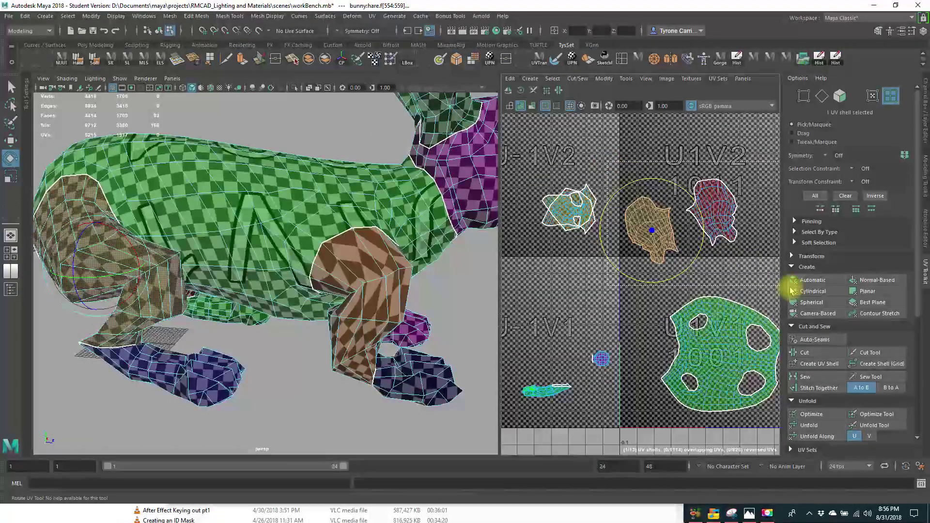
drag(719, 270, 670, 270)
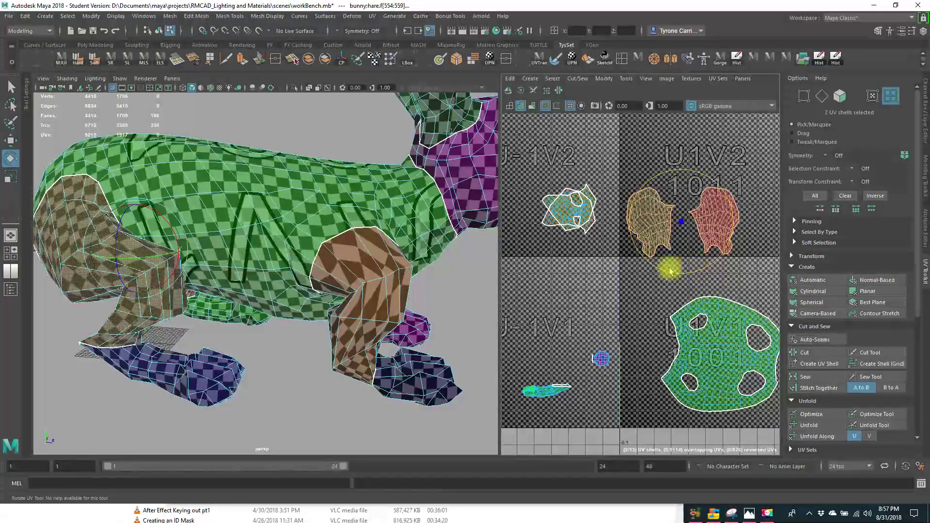
key(e)
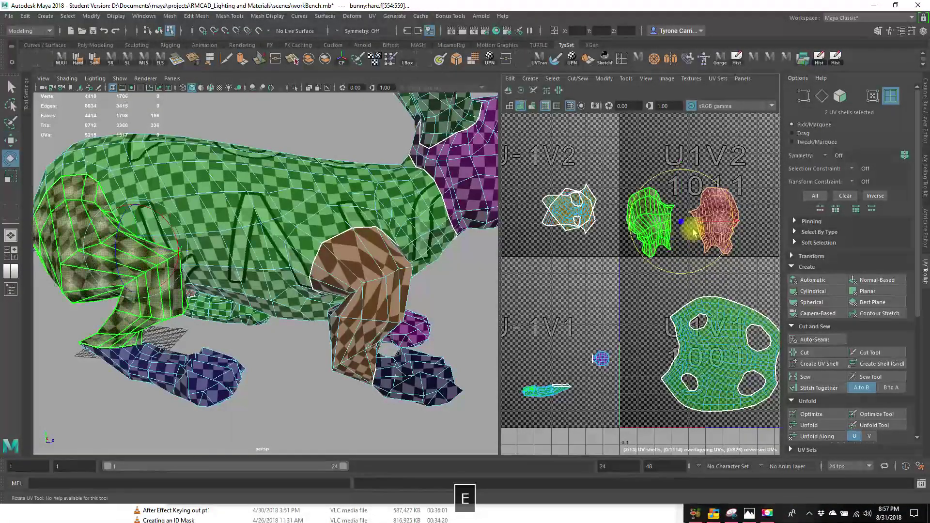
drag(725, 266, 722, 264)
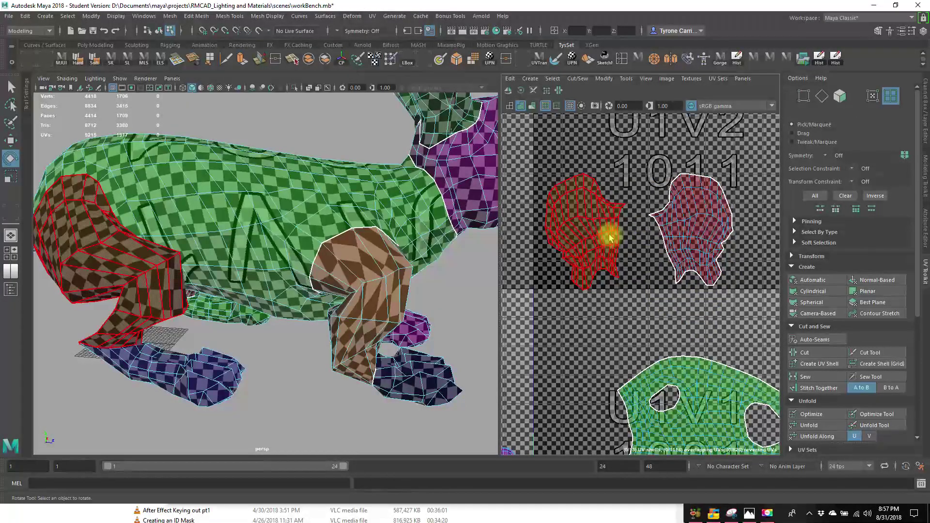
Step: Compare the red hind leg UV shell with its checker pattern on the model from several sides
alt+drag(365, 265, 161, 335)
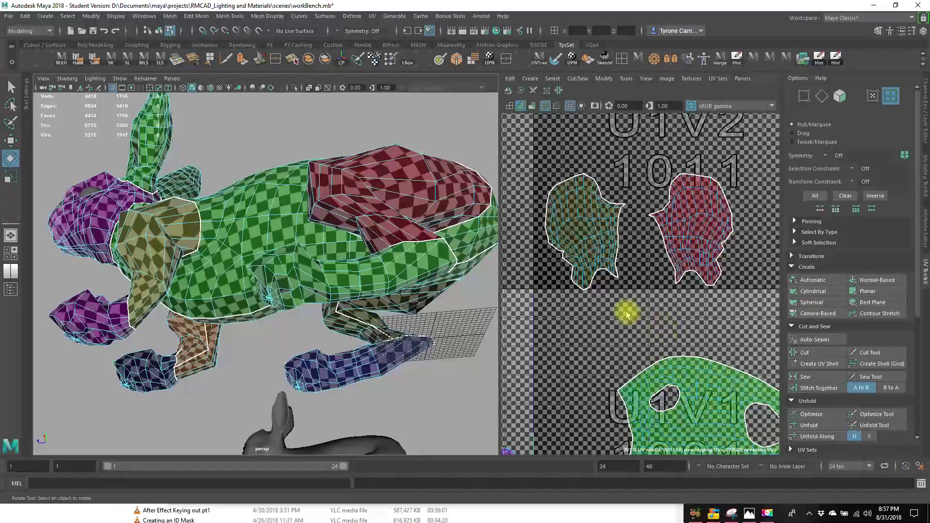
alt+right_drag(623, 312, 685, 297)
alt+middle_drag(685, 296, 684, 332)
alt+right_drag(684, 333, 680, 326)
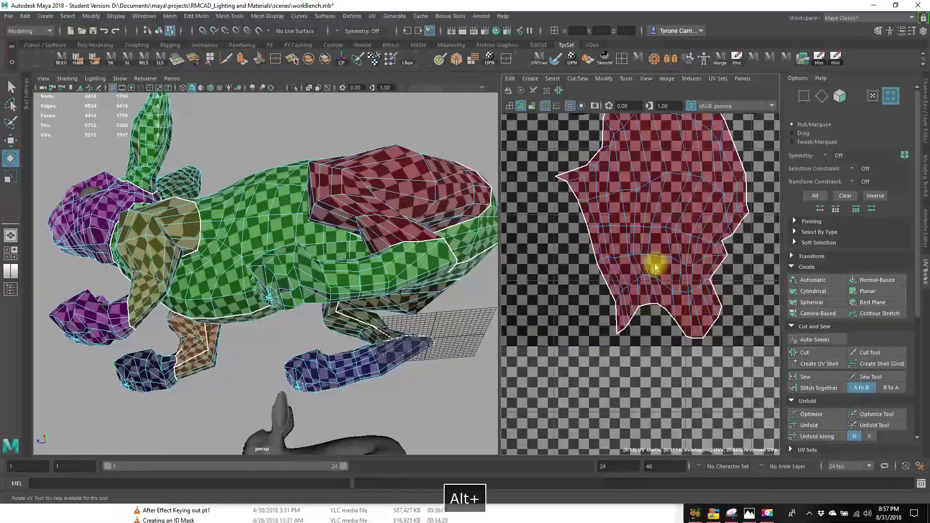
alt+middle_drag(655, 266, 661, 286)
alt+drag(341, 303, 266, 322)
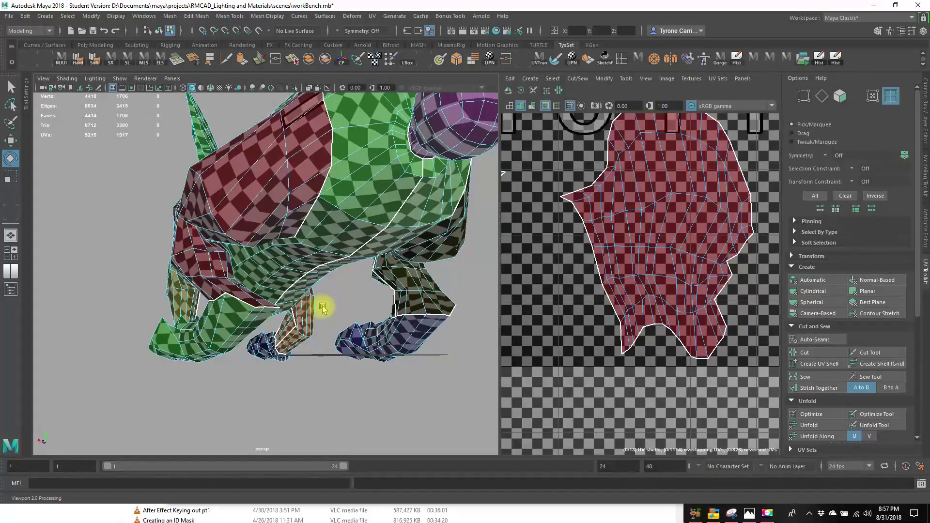
alt+drag(317, 307, 394, 324)
Step: Select all UVs of the red hind leg shell and brush over them with the Unfold Tool
alt+right_drag(698, 249, 656, 239)
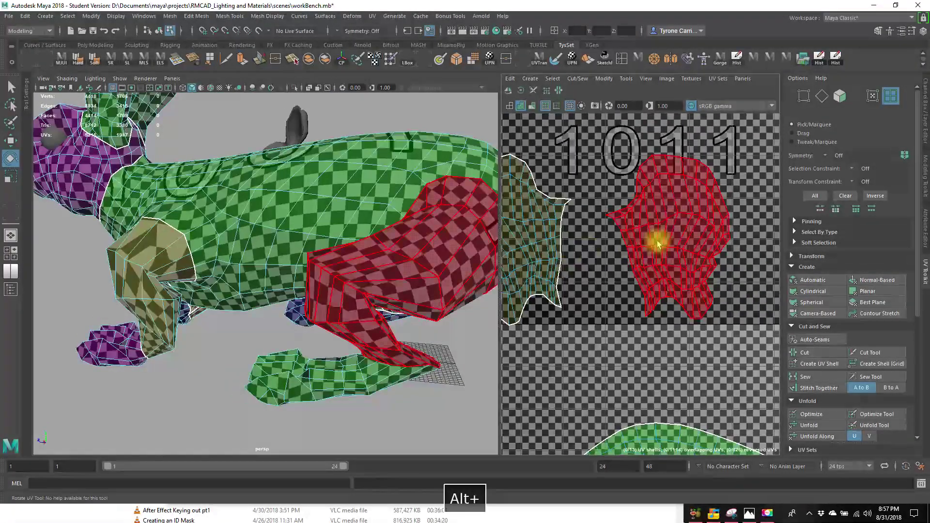
click(655, 239)
right_drag(722, 247, 736, 244)
drag(595, 141, 763, 371)
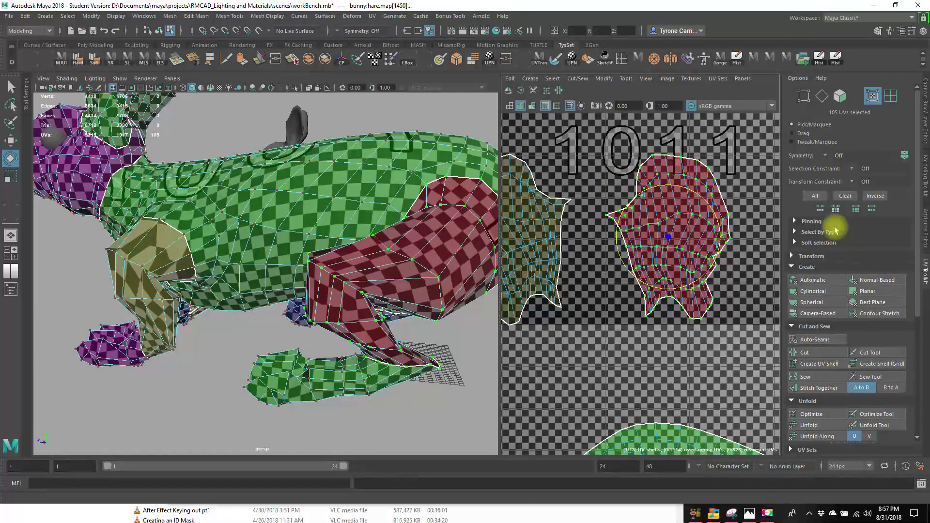
scroll(828, 368, down, 2)
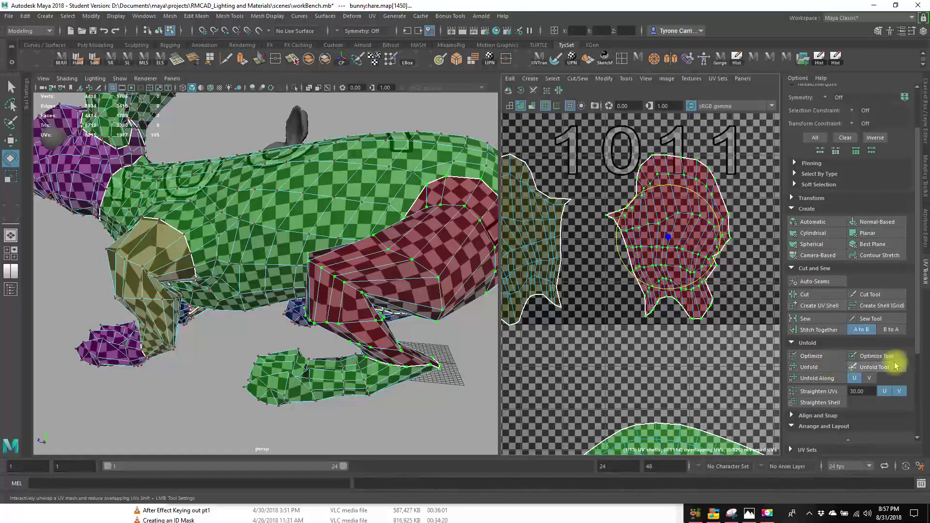
click(878, 368)
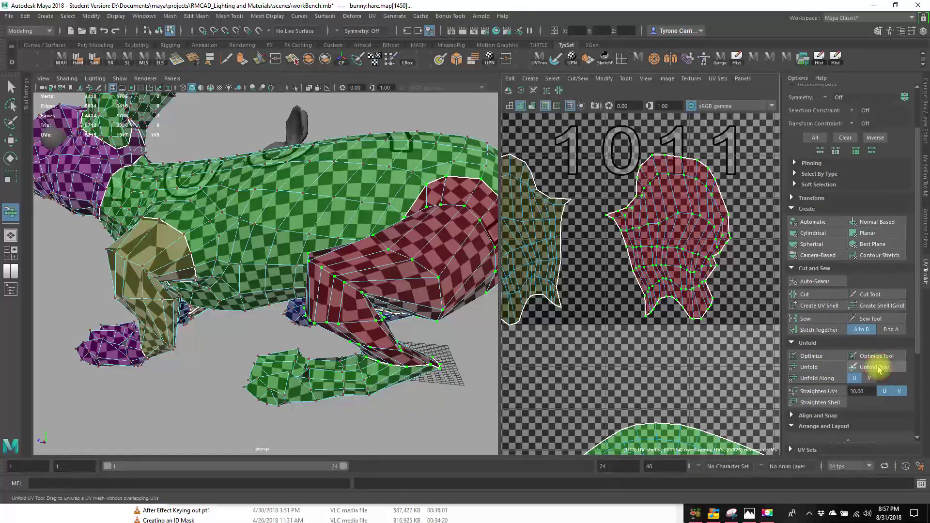
alt+right_drag(708, 263, 672, 248)
mouse_move(691, 244)
mouse_down()
mouse_move(691, 266)
mouse_move(693, 207)
mouse_move(695, 243)
mouse_up()
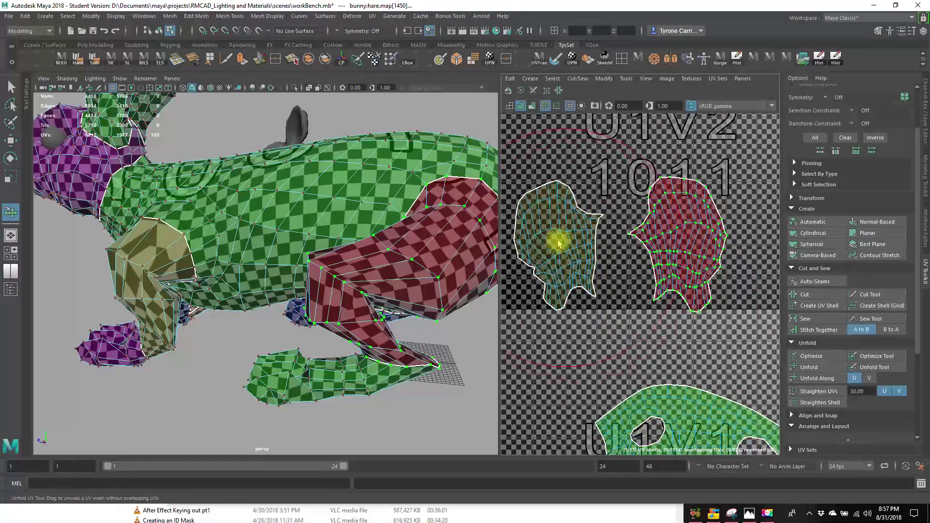
Step: Select the UVs of both hind leg shells and brush across them with the Unfold Tool, undoing the last stroke
click(18, 91)
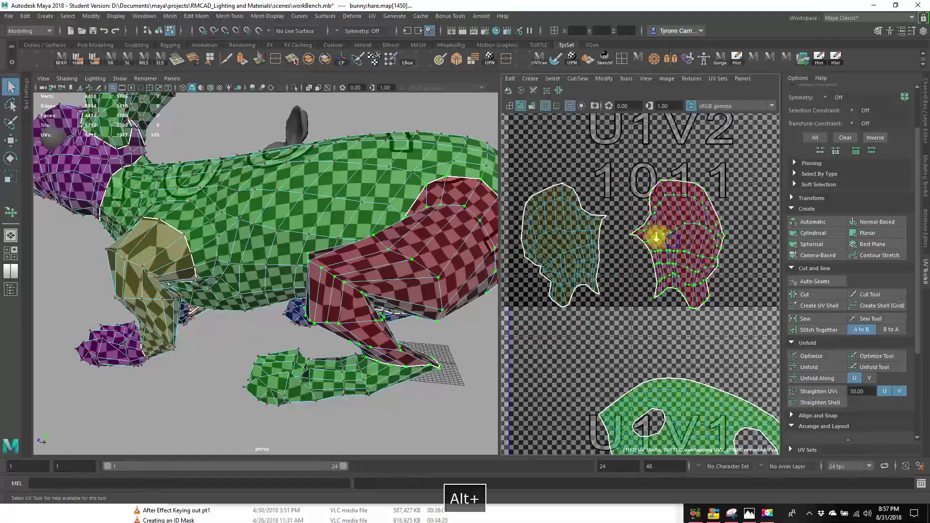
alt+right_drag(658, 234, 544, 179)
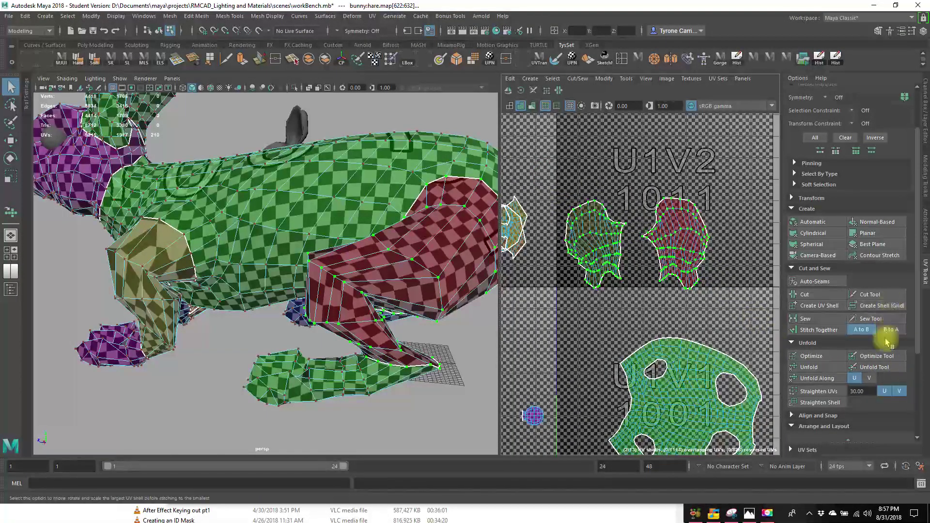
click(865, 370)
mouse_move(597, 268)
mouse_down()
mouse_move(615, 291)
mouse_move(679, 237)
mouse_up()
mouse_move(486, 304)
alt+mouse_down()
mouse_move(440, 304)
mouse_move(394, 270)
mouse_move(384, 284)
alt+mouse_up()
key(z)
alt+middle_drag(623, 285, 606, 287)
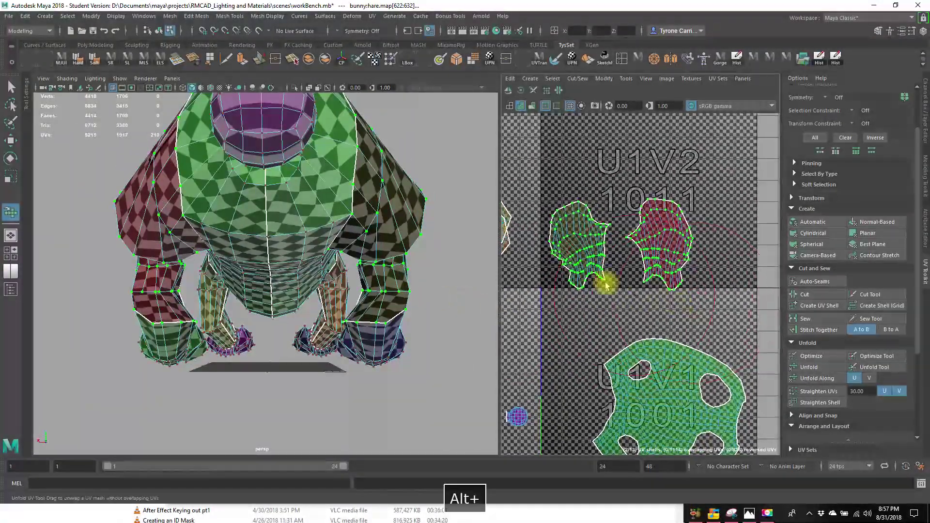
alt+right_drag(606, 286, 616, 238)
alt+middle_drag(616, 239, 637, 251)
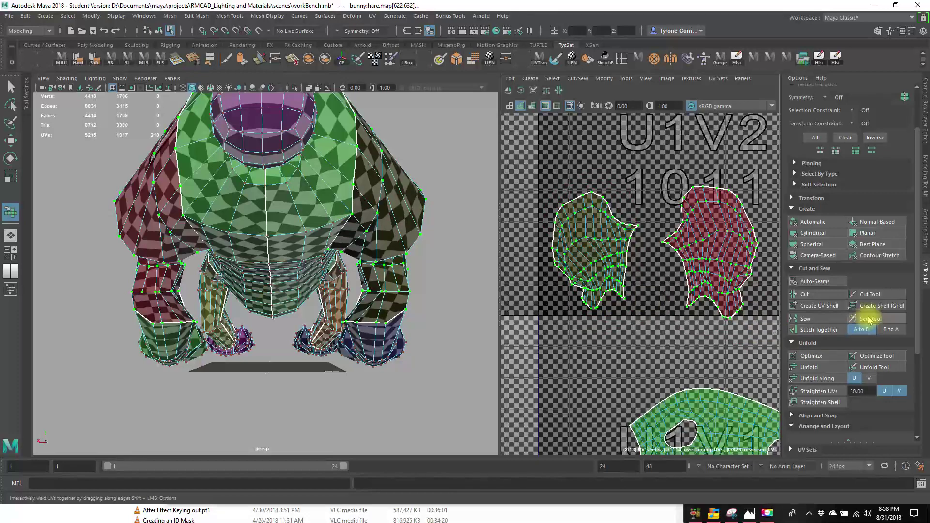
Step: Brush the Optimize Tool over both hind leg UV shells and run Optimize on their selected UVs
key(z)
click(879, 354)
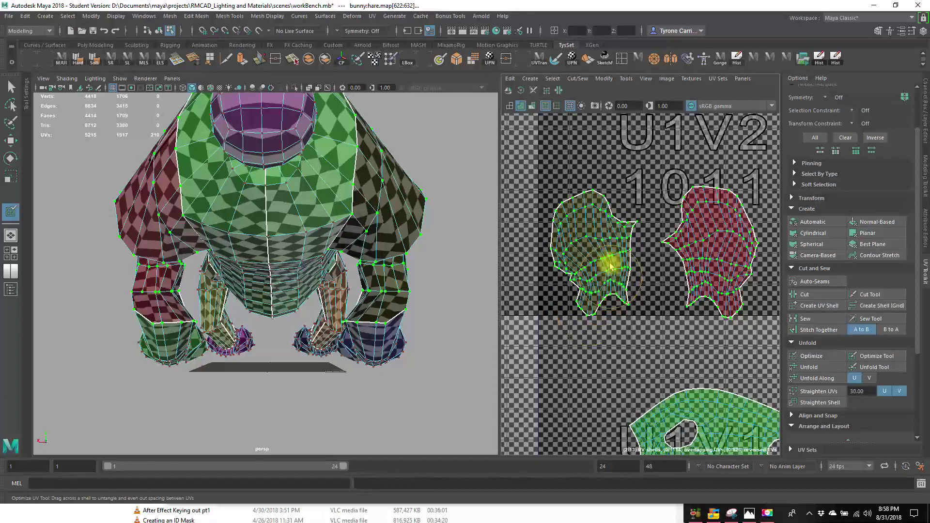
alt+drag(382, 286, 741, 317)
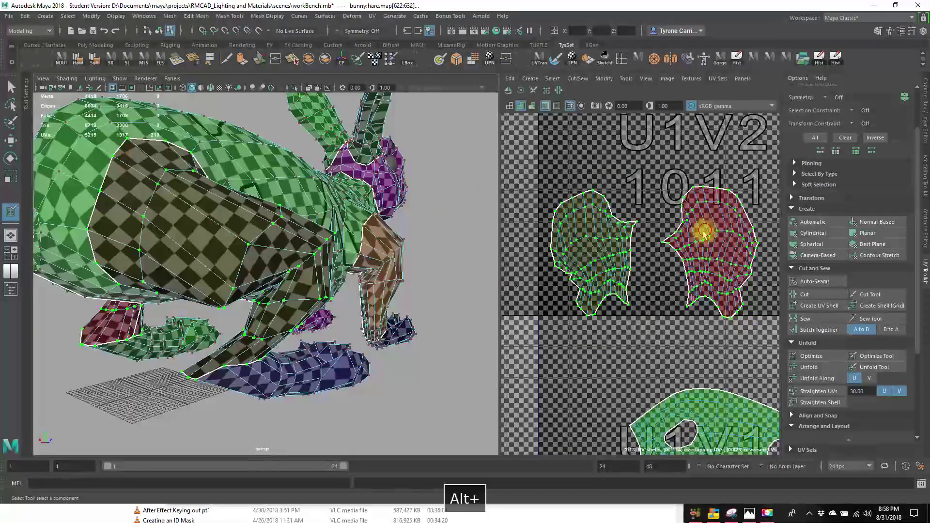
mouse_move(713, 222)
mouse_down()
mouse_move(728, 268)
mouse_move(731, 223)
mouse_move(681, 225)
mouse_move(687, 262)
mouse_up()
alt+drag(413, 290, 397, 271)
mouse_move(739, 259)
mouse_down()
mouse_move(715, 234)
mouse_move(751, 253)
mouse_move(761, 324)
mouse_move(724, 291)
mouse_move(722, 305)
mouse_up()
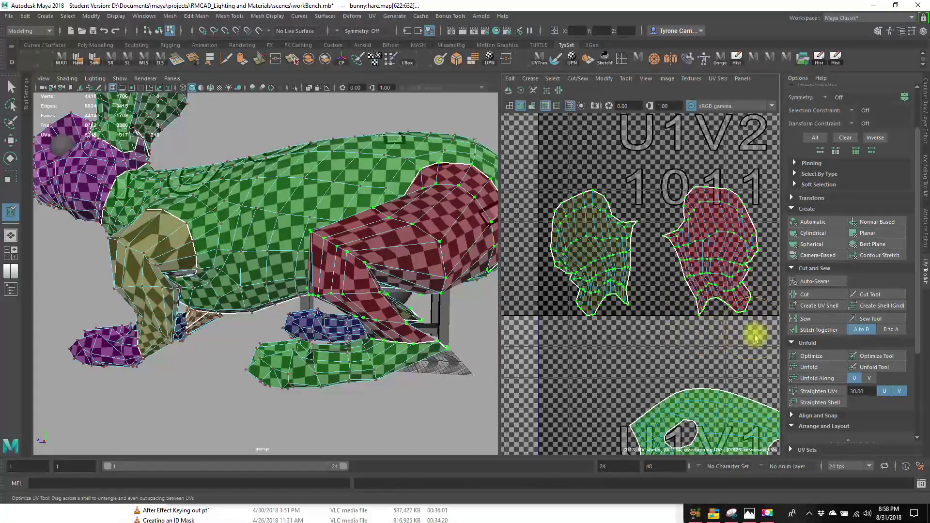
click(823, 357)
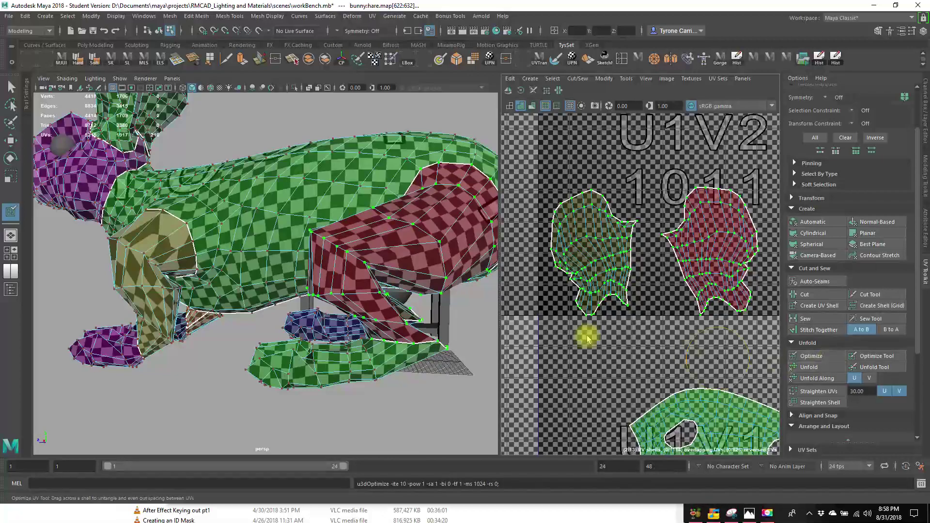
Step: Select the edge loop around the red hind leg's knee and cut it to separate upper and lower leg
alt+drag(421, 306, 370, 342)
alt+middle_drag(370, 342, 294, 285)
scroll(646, 308, up, 3)
scroll(631, 313, down, 2)
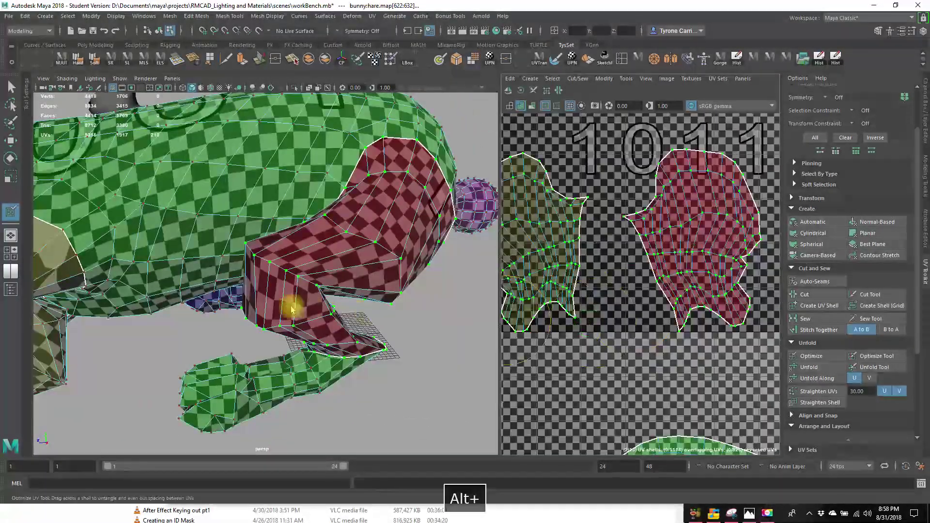
alt+drag(290, 301, 233, 338)
alt+scroll(211, 246, up, 2)
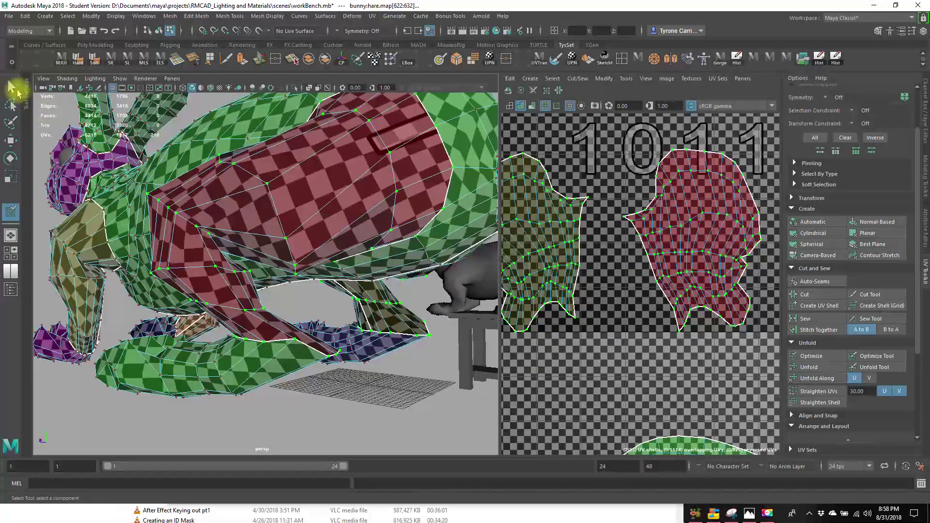
click(17, 90)
right_drag(187, 206, 186, 164)
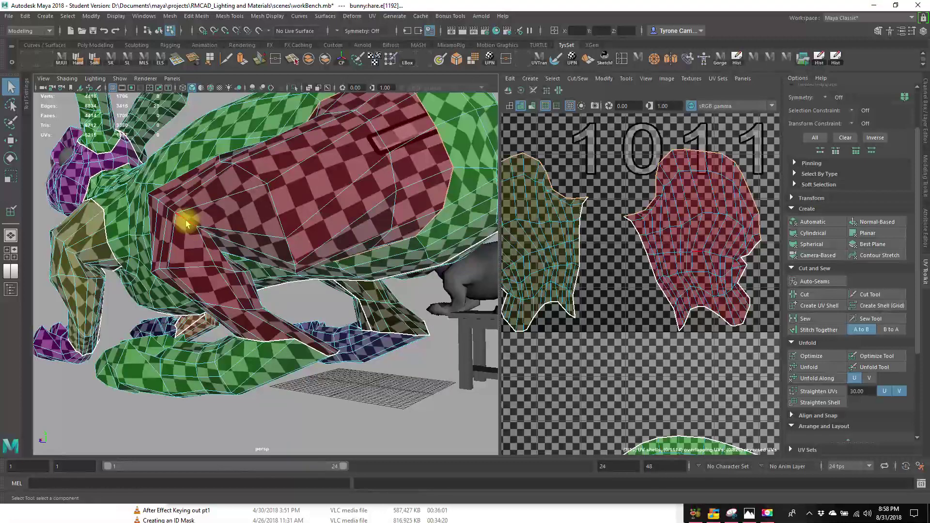
double_click(186, 221)
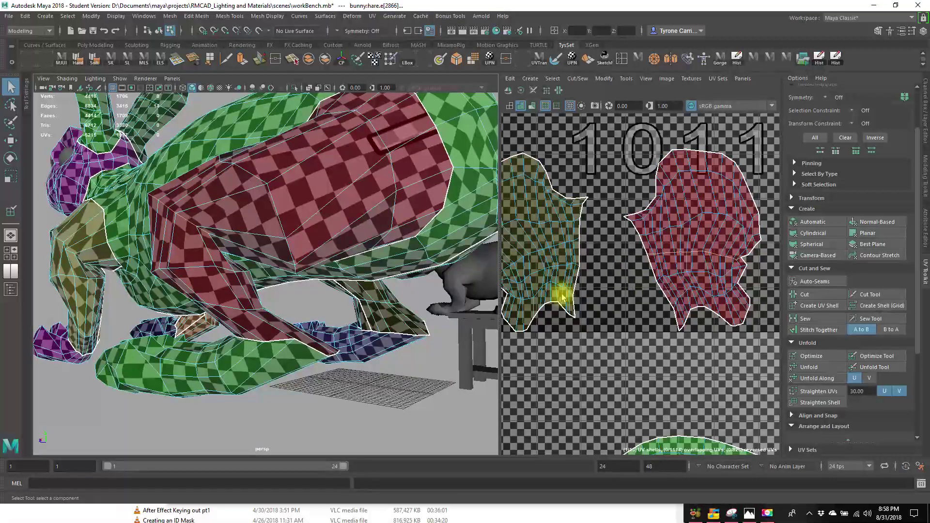
alt+drag(261, 271, 308, 348)
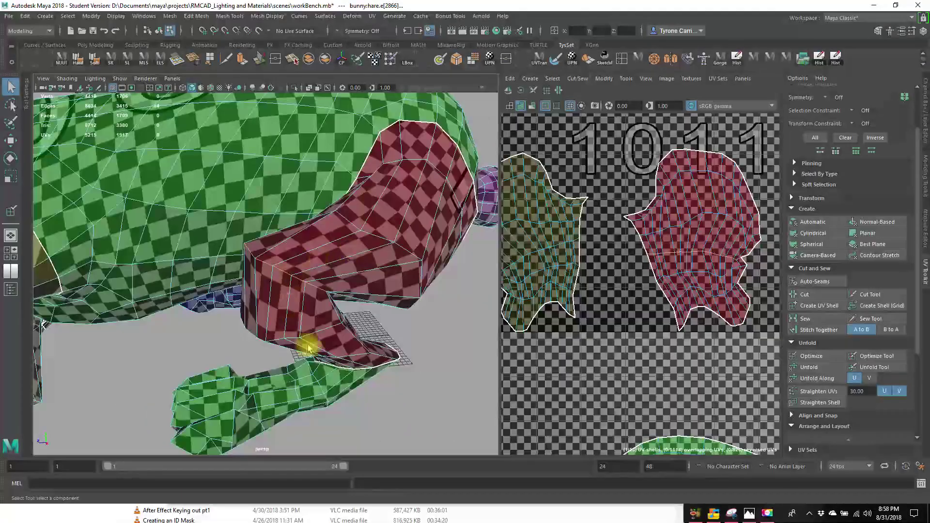
alt+right_drag(650, 297, 733, 304)
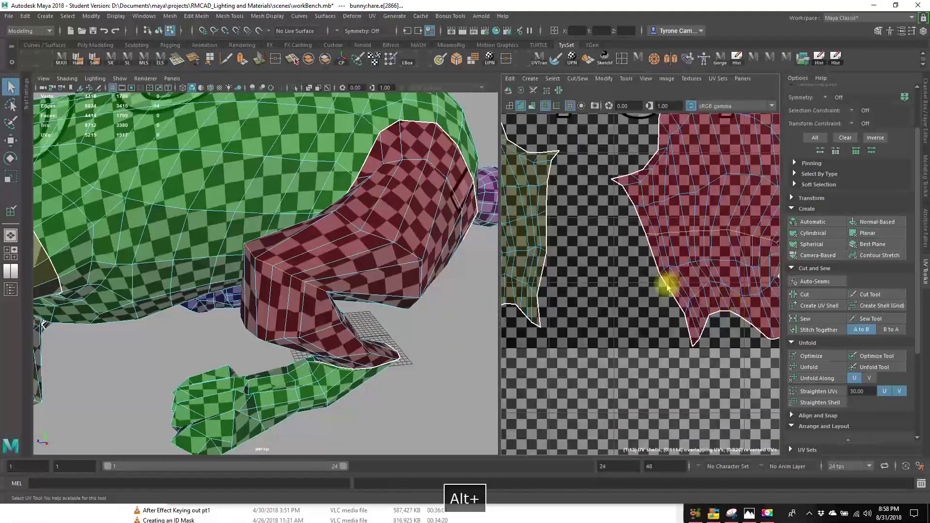
alt+middle_drag(667, 285, 614, 310)
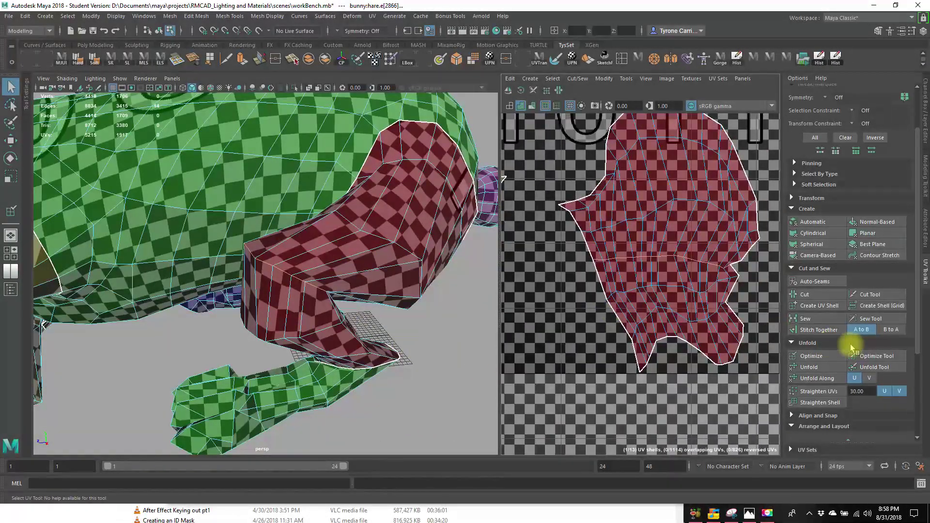
click(804, 294)
Step: Cut the matching knee edge loop on the opposite hind leg's olive UV shell
alt+right_drag(769, 305, 598, 305)
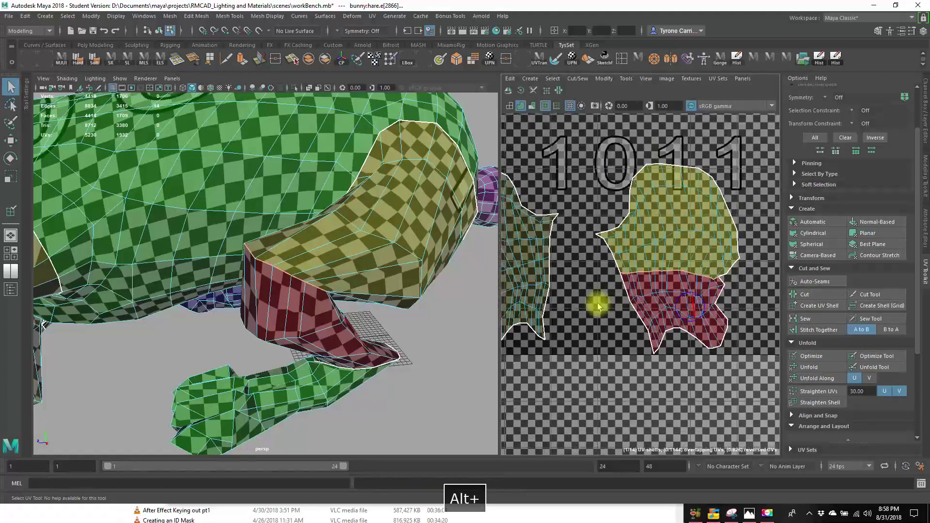
alt+middle_drag(598, 306, 633, 315)
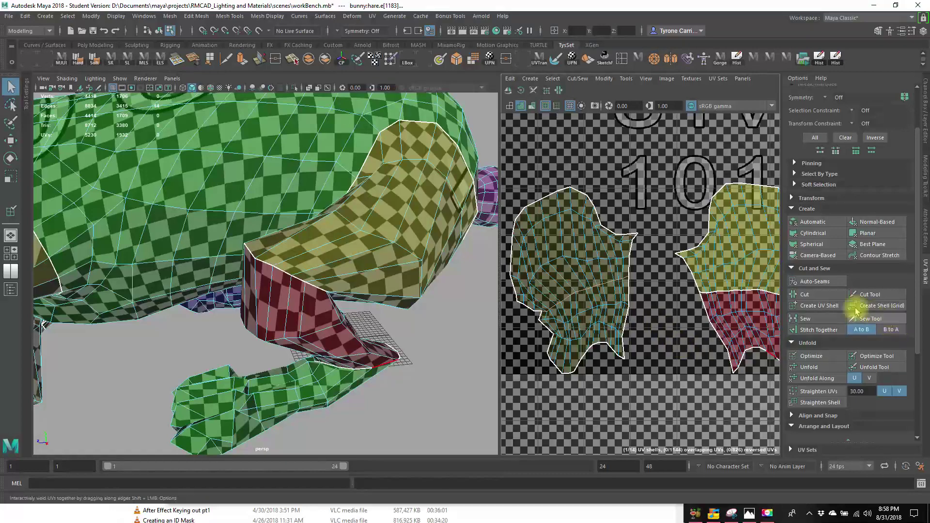
click(821, 298)
Step: Select the UVs of all four upper and lower hind leg shells and unfold them
alt+right_drag(683, 313, 622, 301)
right_drag(633, 267, 615, 249)
drag(594, 228, 768, 370)
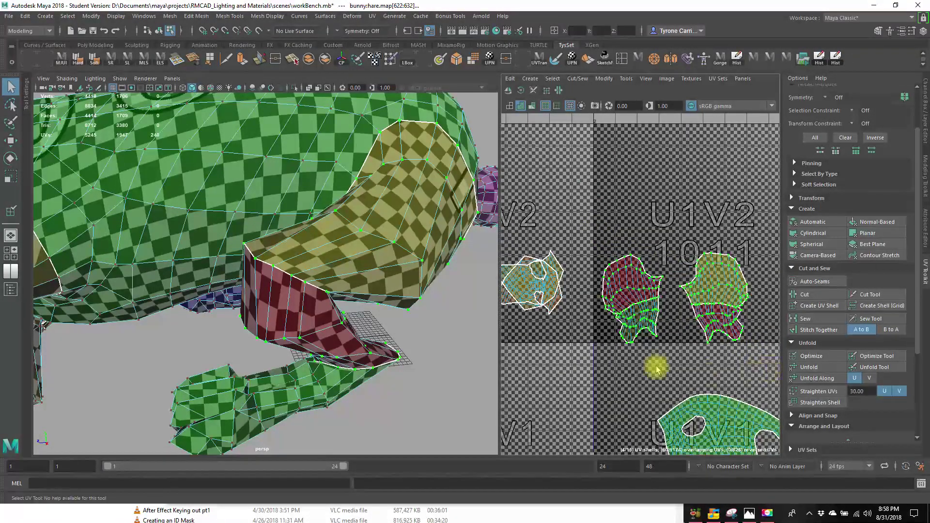
click(828, 368)
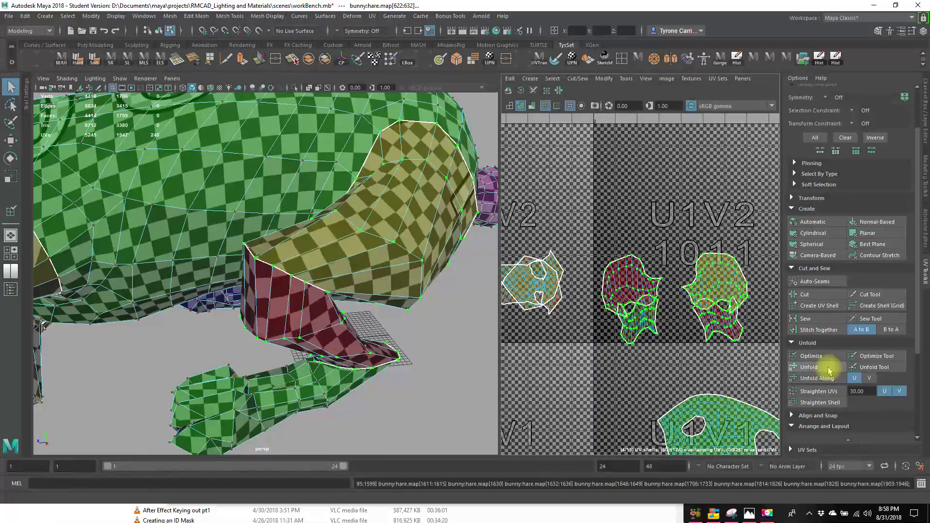
Step: Select the whole red upper hind leg UV shell and move it up clear of the lower leg shell
alt+drag(350, 340, 311, 287)
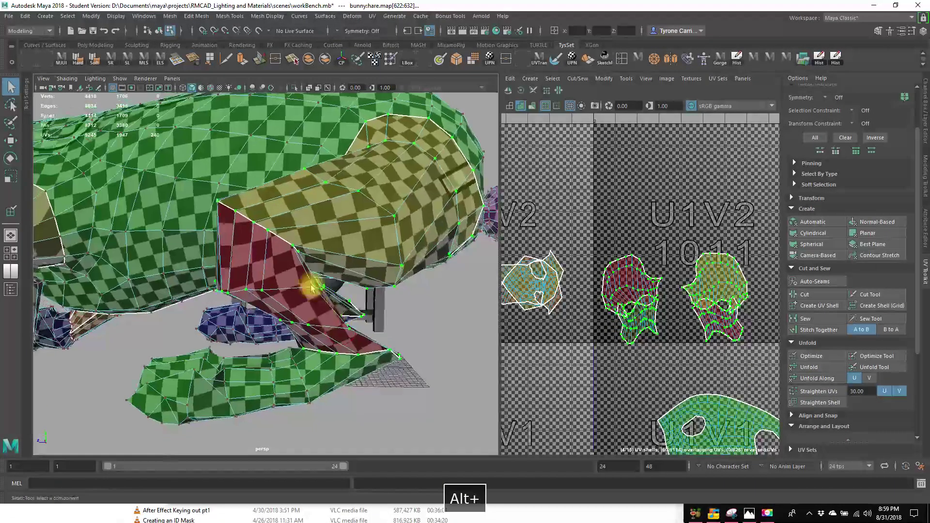
alt+drag(414, 260, 203, 285)
alt+right_drag(663, 309, 741, 318)
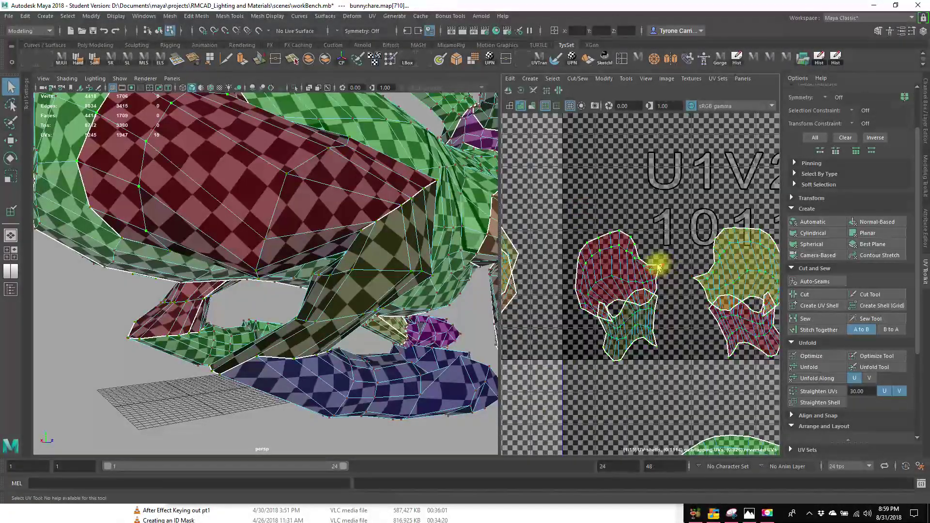
mouse_move(658, 267)
ctrl+right_down()
mouse_move(667, 264)
mouse_move(655, 282)
ctrl+right_up()
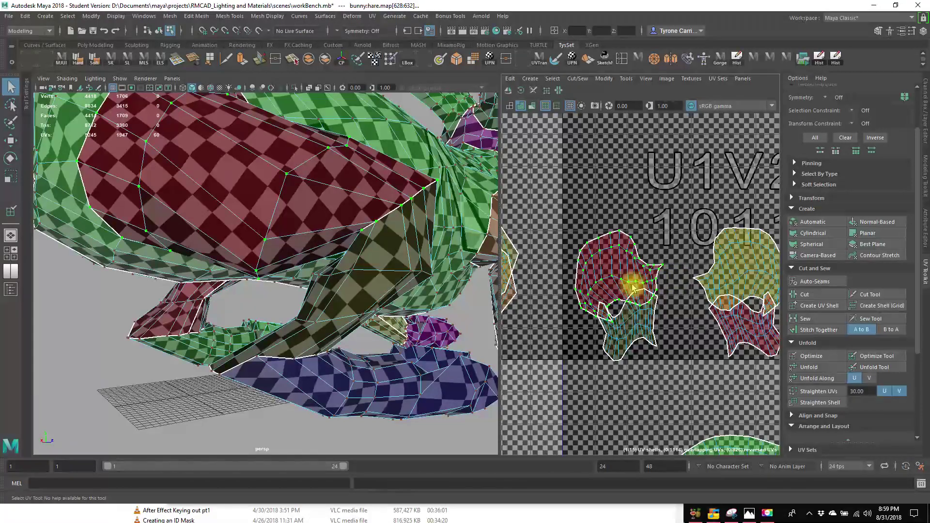
key(w)
drag(626, 287, 622, 251)
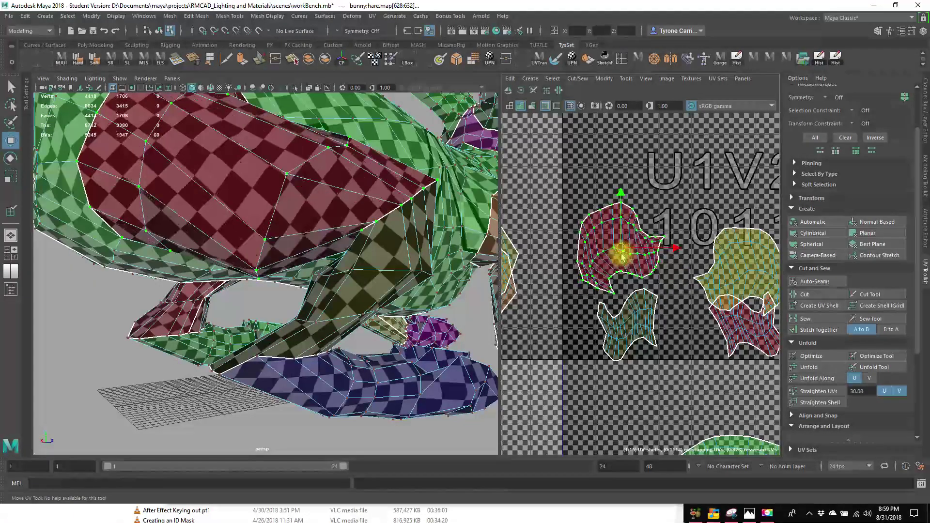
Step: Examine the cut edges between the separated upper and lower hind leg shells in the UV layout and on the model
alt+right_drag(597, 311, 646, 285)
click(662, 283)
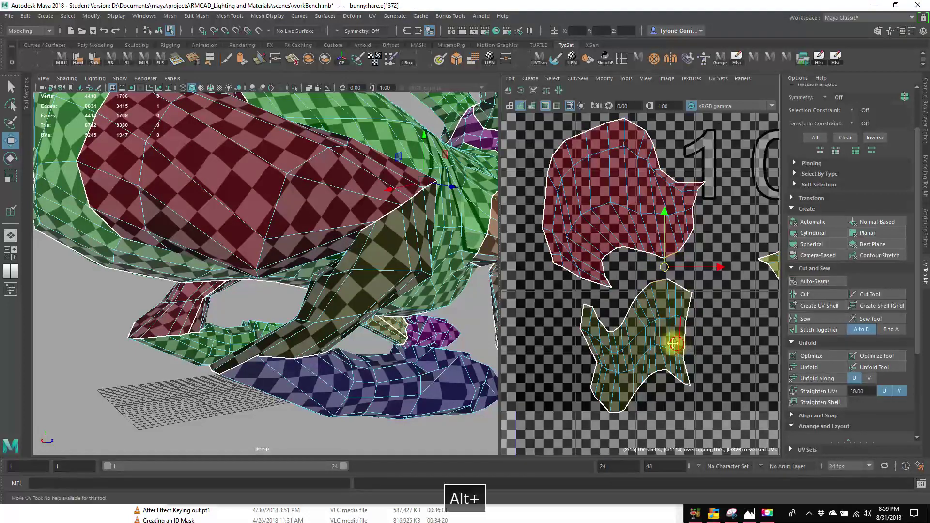
mouse_move(670, 339)
alt+right_down()
mouse_move(635, 349)
mouse_move(639, 322)
mouse_move(664, 348)
alt+right_up()
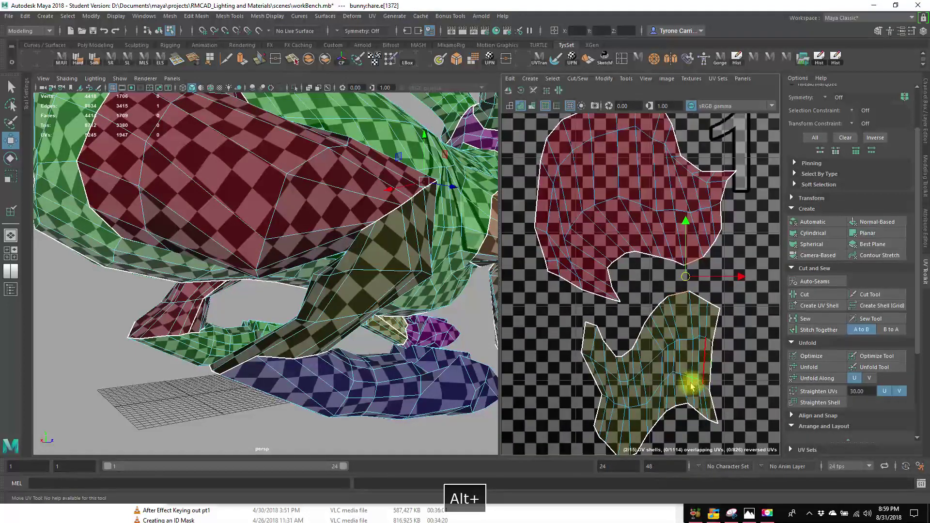
mouse_move(691, 386)
alt+right_down()
mouse_move(716, 380)
mouse_move(685, 384)
alt+right_up()
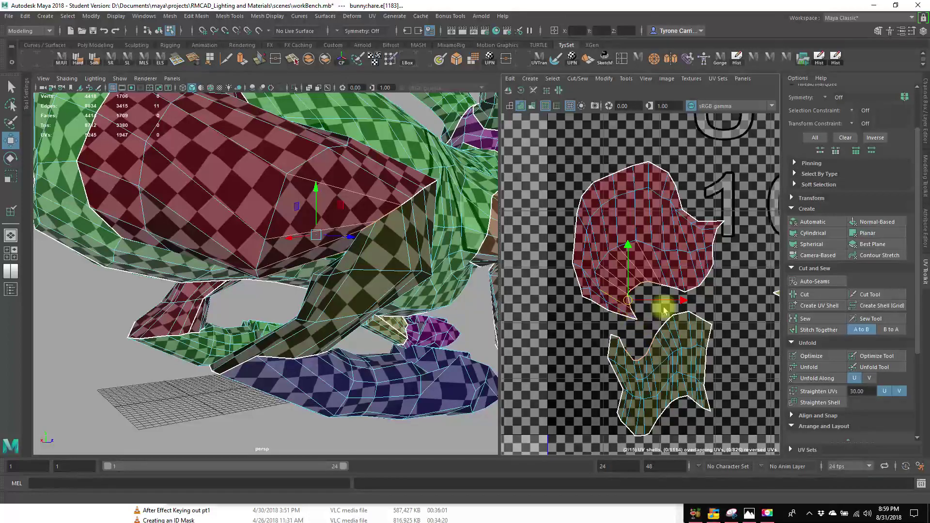
alt+right_drag(664, 310, 457, 291)
alt+drag(457, 290, 380, 260)
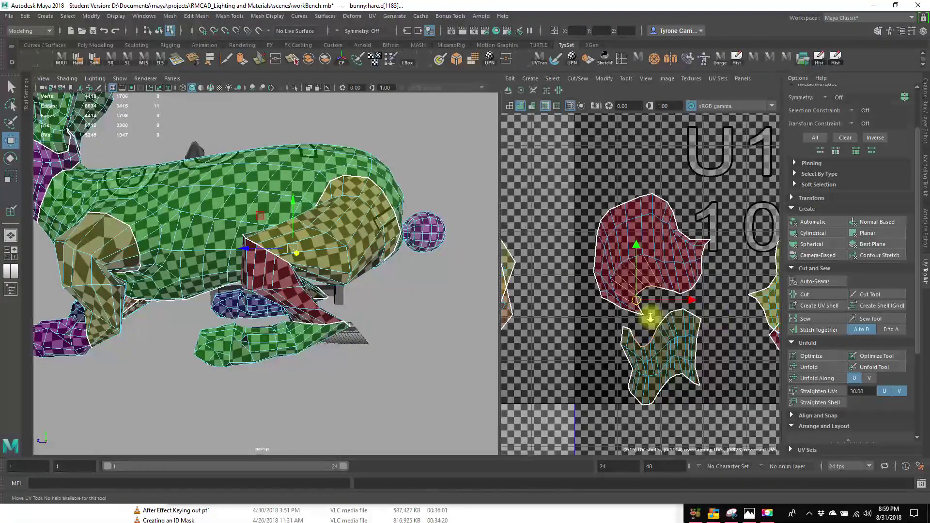
Step: Move the yellow upper hind leg shell above its lower part, and move all four hind leg shells up to the top edge of tile U1V2
alt+right_drag(650, 317, 590, 319)
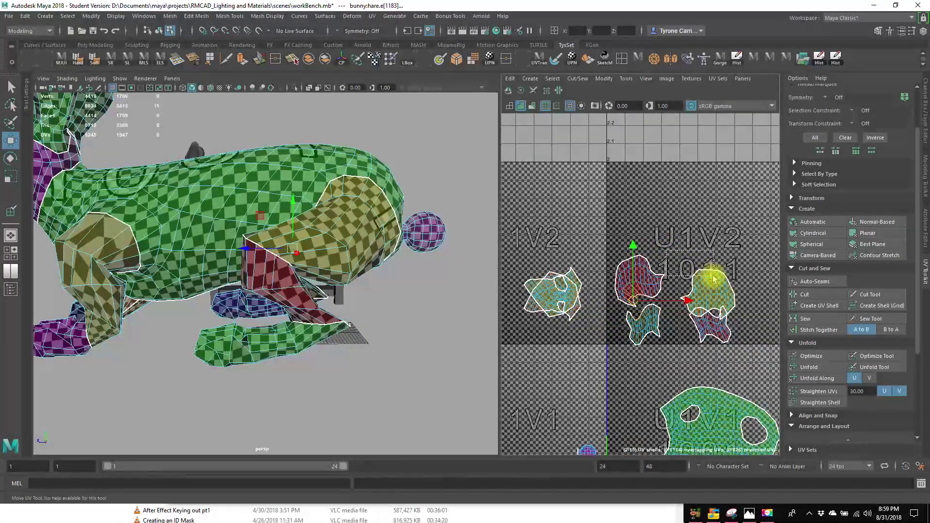
ctrl+right_drag(710, 286, 694, 257)
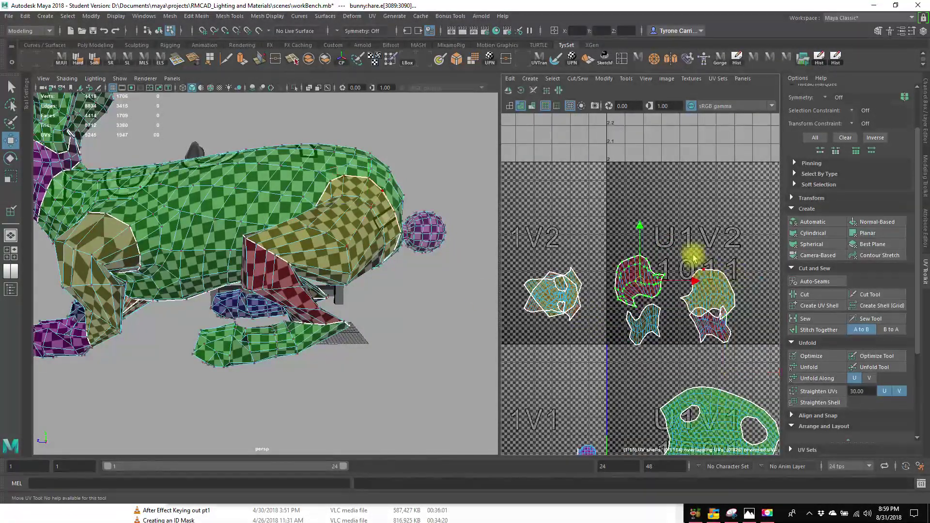
ctrl+right_drag(742, 289, 766, 301)
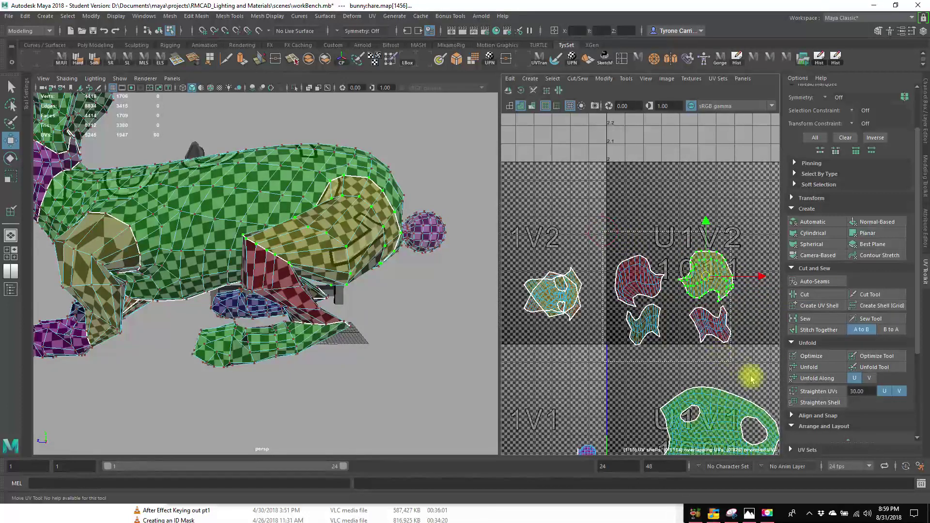
drag(751, 379, 708, 323)
drag(675, 296, 727, 181)
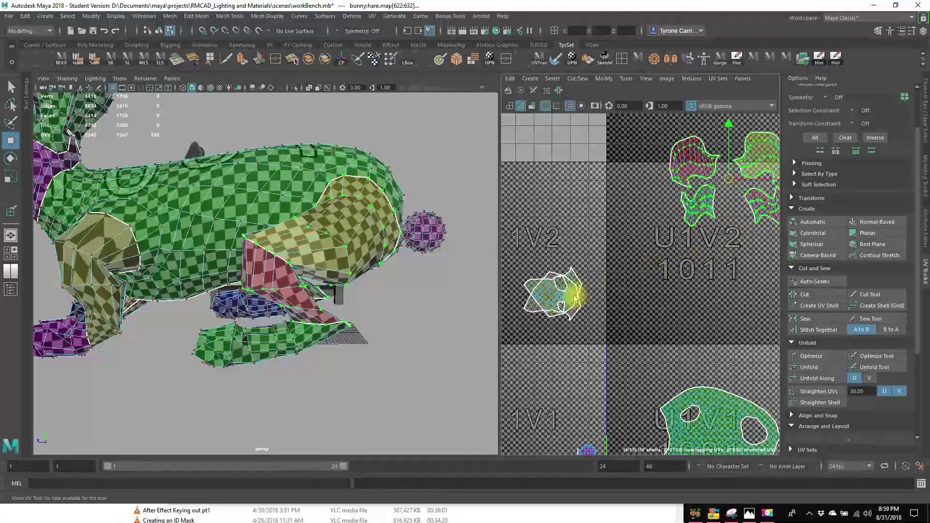
Step: Try to select one of the overlapping front leg UV shells in tile U-1V2 for rotating
alt+right_drag(577, 295, 664, 310)
alt+middle_drag(663, 310, 818, 306)
alt+right_drag(218, 295, 272, 288)
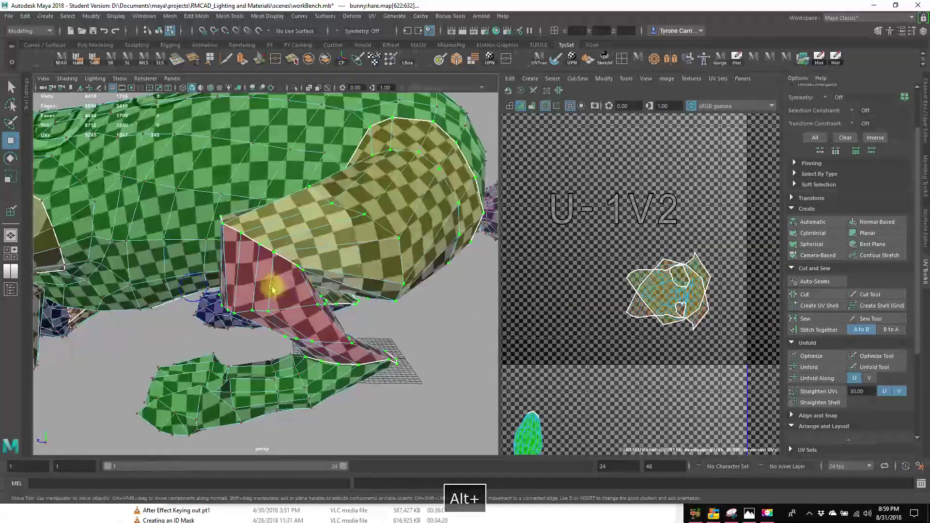
alt+middle_drag(272, 289, 441, 277)
click(705, 275)
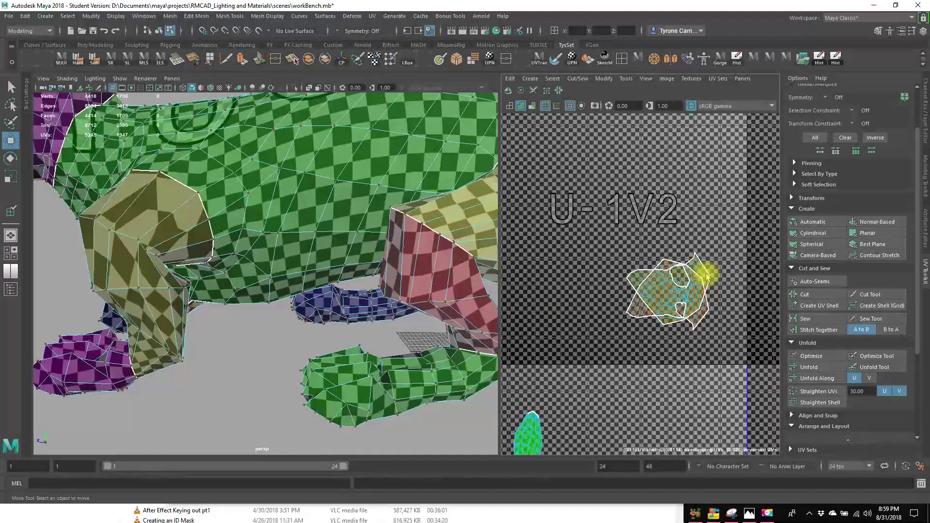
ctrl+right_click(706, 276)
click(735, 286)
key(e)
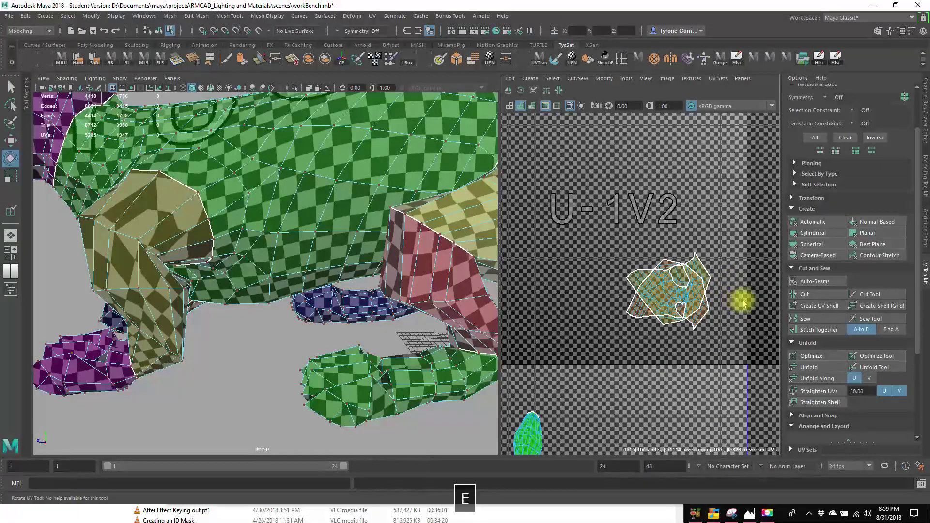
Step: Enable UV shell selection, then rotate one front leg shell and move it up clear of the overlapping one
scroll(901, 179, up, 3)
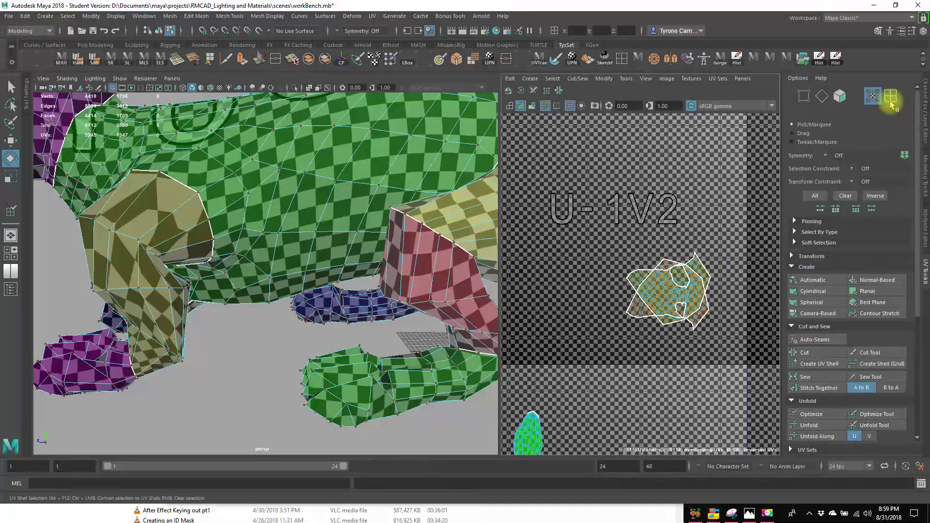
click(667, 260)
click(687, 280)
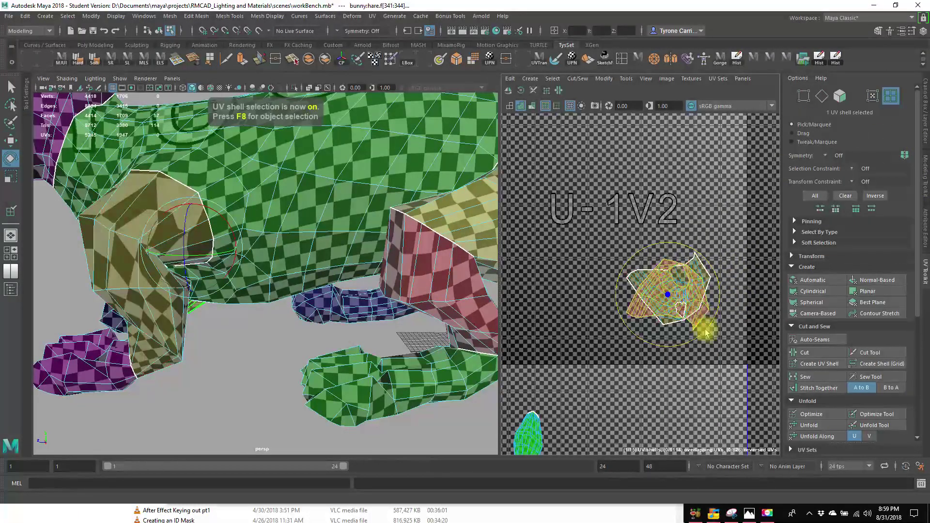
key(w)
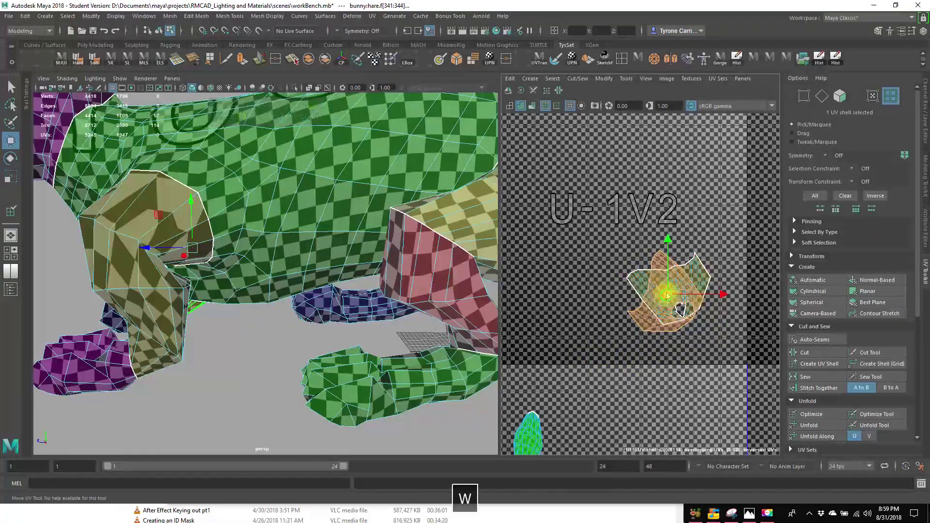
drag(664, 295, 712, 203)
Step: Select the remaining yellow front leg UV shell and examine its seam along the inner leg and where it meets the body
drag(733, 346, 720, 331)
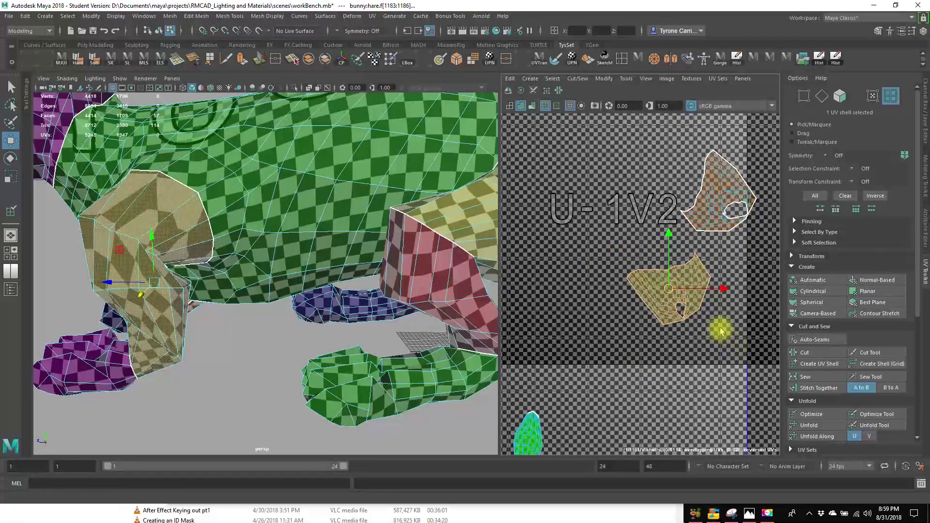
alt+drag(205, 309, 291, 240)
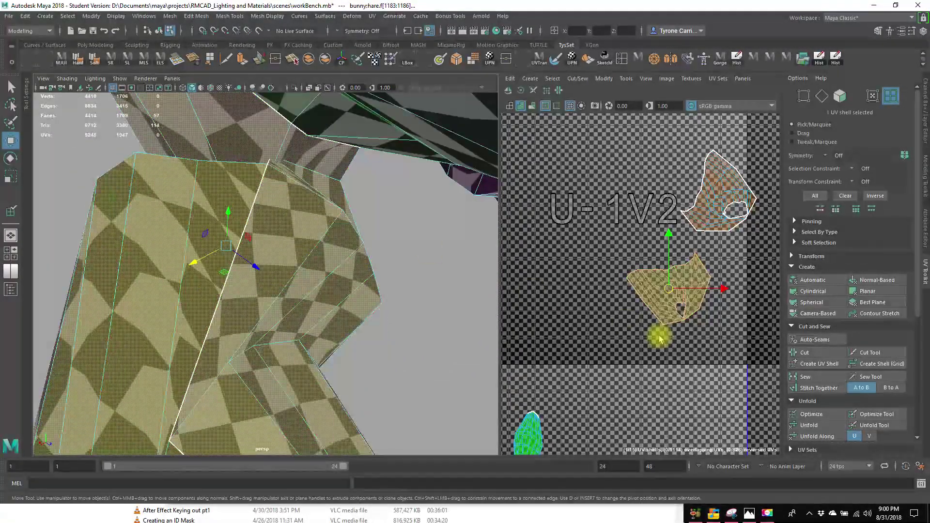
alt+right_drag(680, 305, 710, 307)
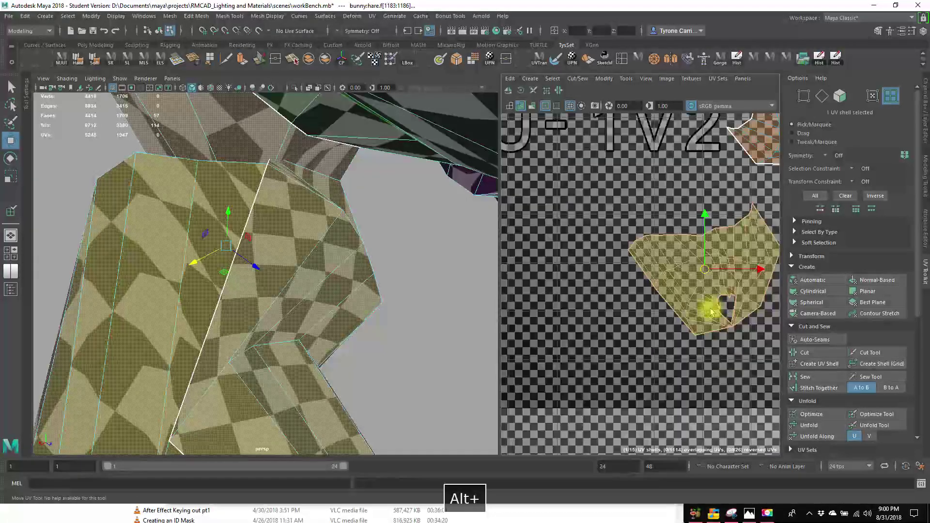
alt+drag(284, 234, 401, 262)
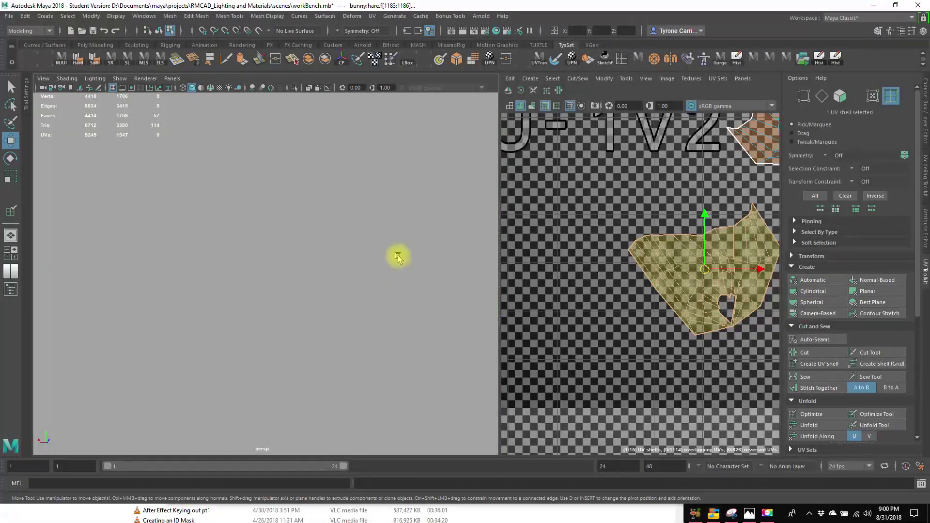
alt+drag(198, 264, 353, 296)
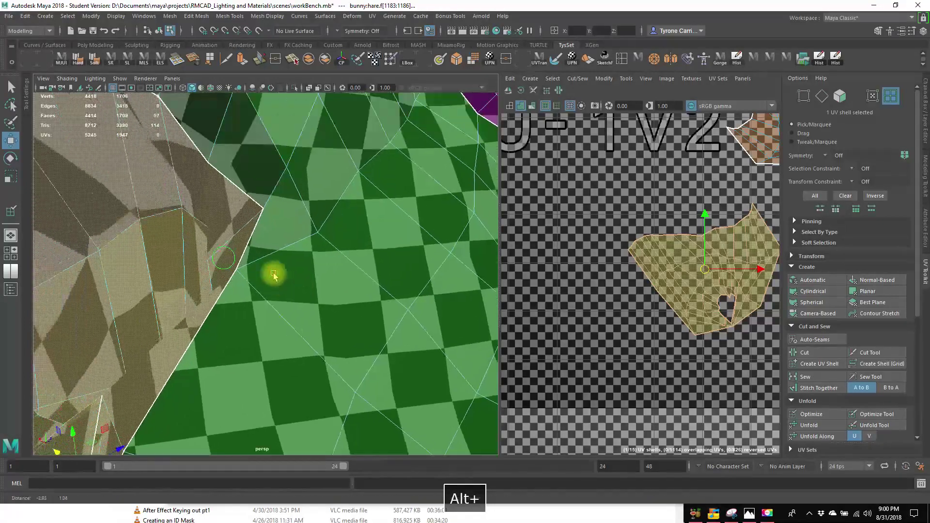
alt+drag(274, 275, 382, 286)
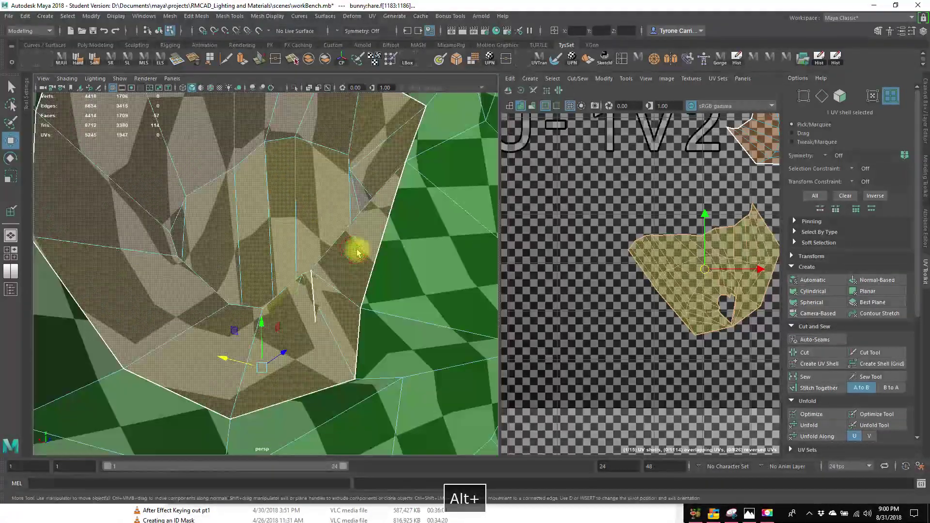
alt+drag(391, 333, 389, 330)
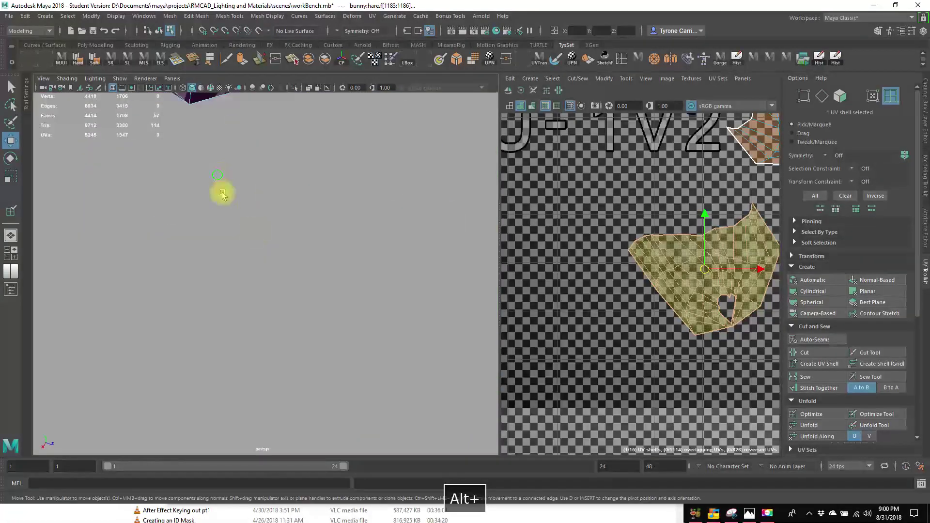
alt+drag(222, 194, 287, 350)
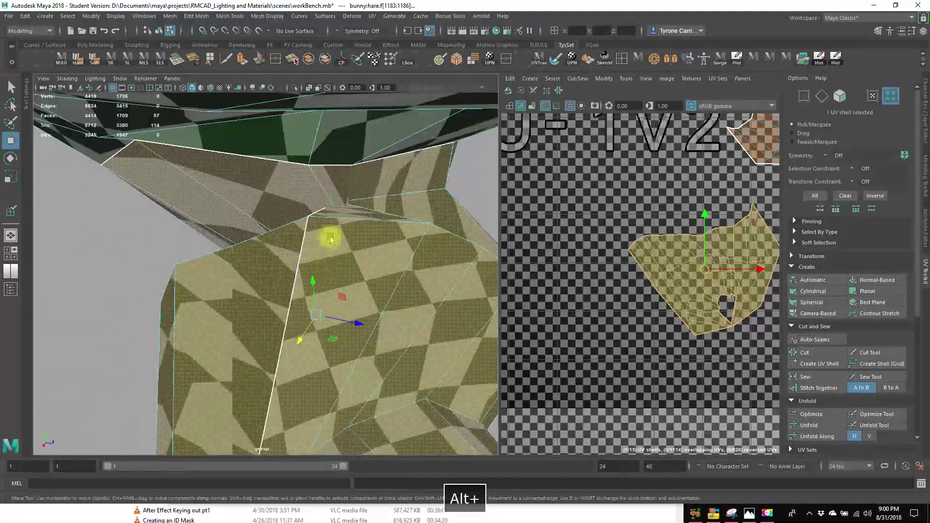
alt+drag(396, 285, 341, 259)
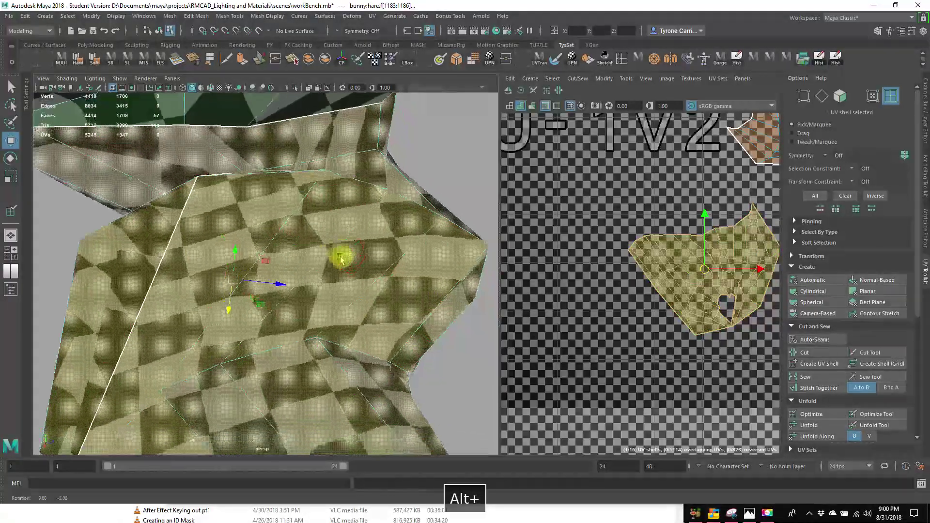
alt+drag(365, 289, 373, 302)
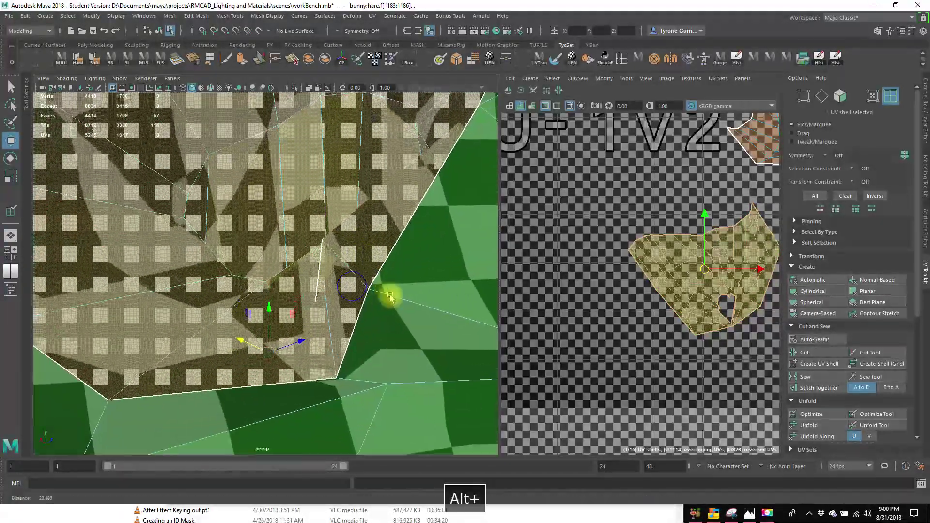
alt+right_drag(362, 287, 431, 317)
Step: Try selecting individual edges where the inner front leg seam ends near the body border
right_drag(334, 240, 334, 195)
double_click(359, 247)
alt+drag(399, 343, 299, 229)
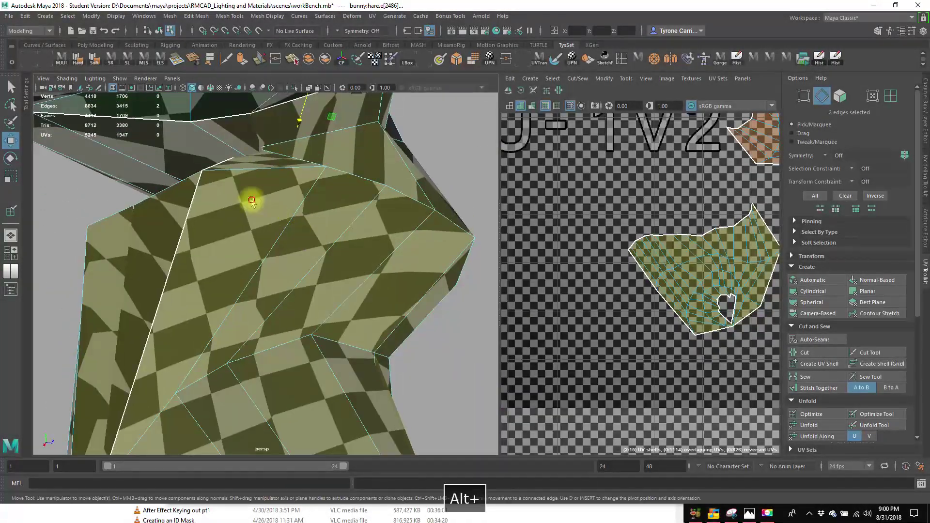
alt+drag(251, 199, 266, 205)
alt+right_drag(266, 206, 441, 290)
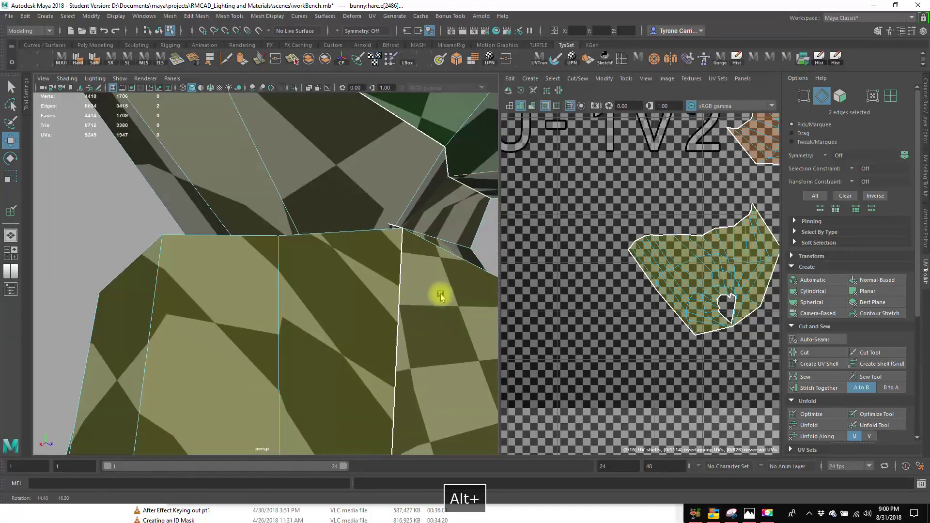
alt+drag(440, 291, 406, 287)
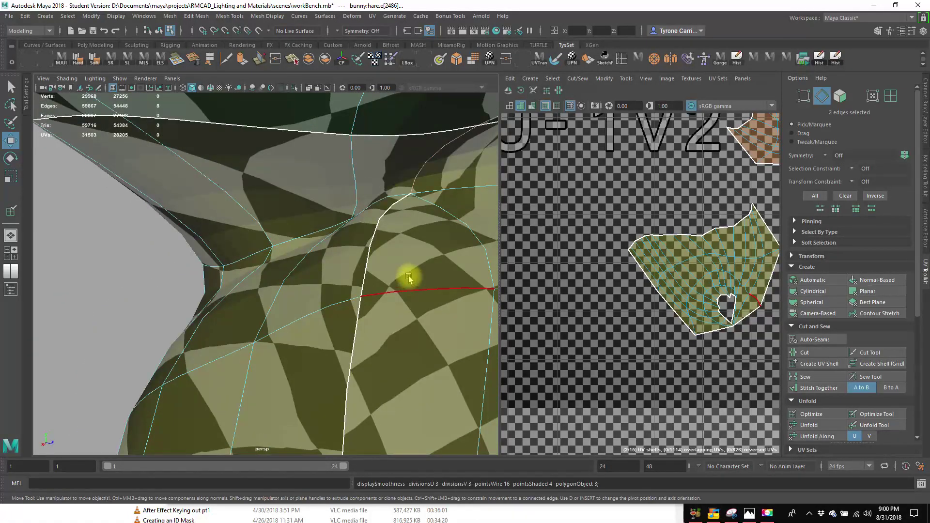
key(1)
mouse_move(414, 259)
alt+mouse_down()
mouse_move(380, 266)
mouse_move(402, 254)
alt+mouse_up()
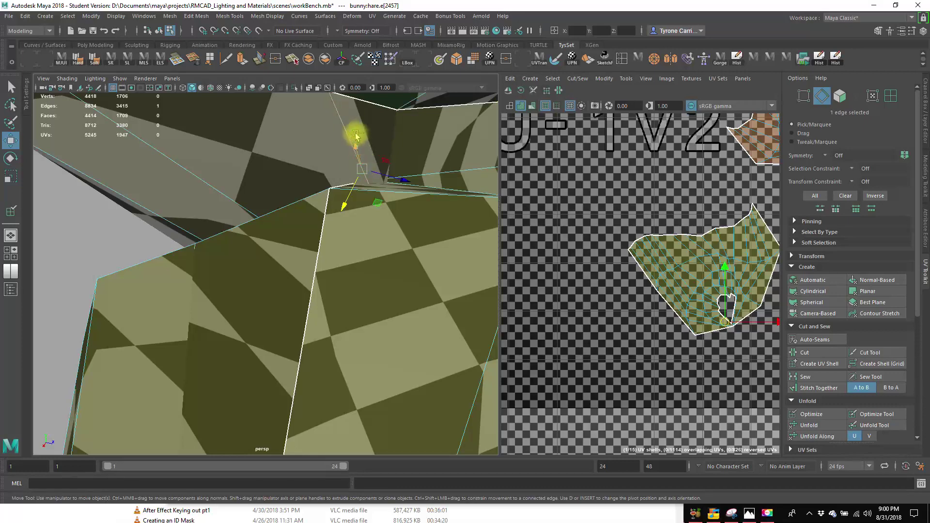
ctrl+click(343, 121)
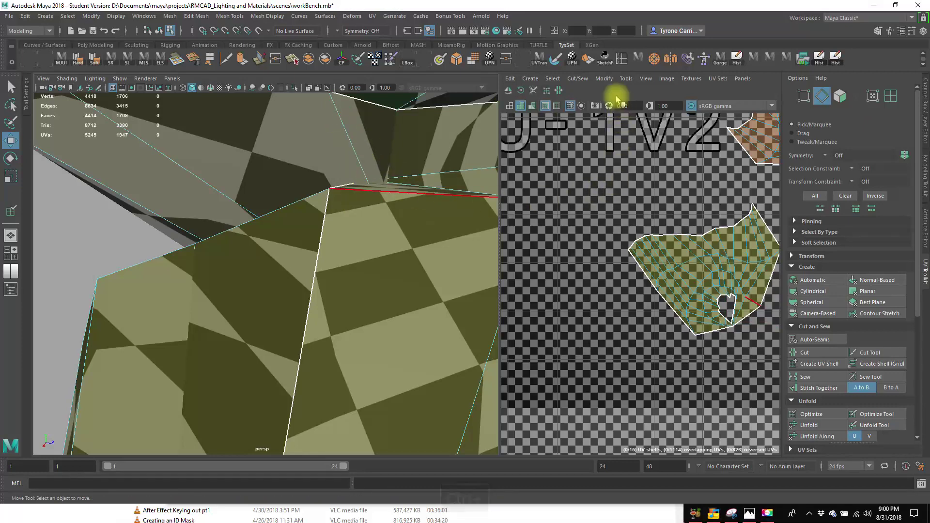
Step: Try to cut the short edges joining the inner front leg seam to the body border with the UV Cut tool
click(534, 91)
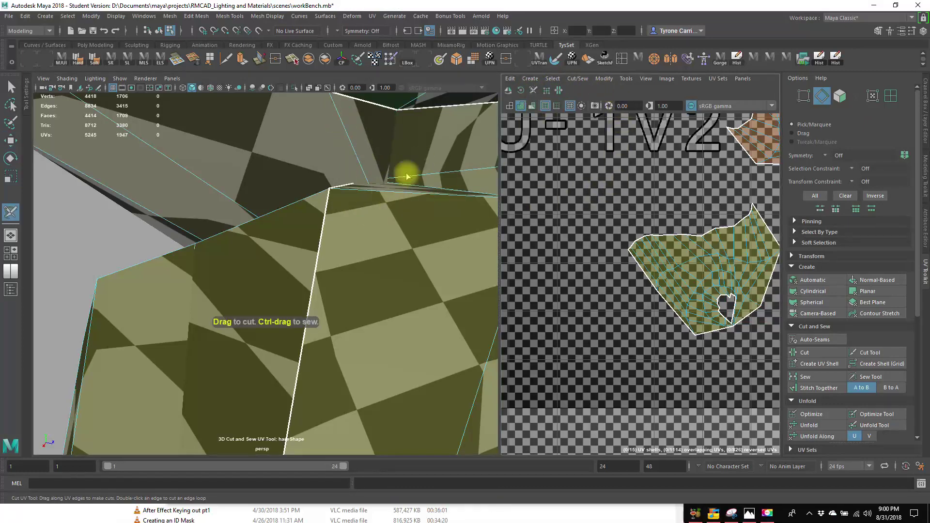
alt+drag(406, 177, 436, 237)
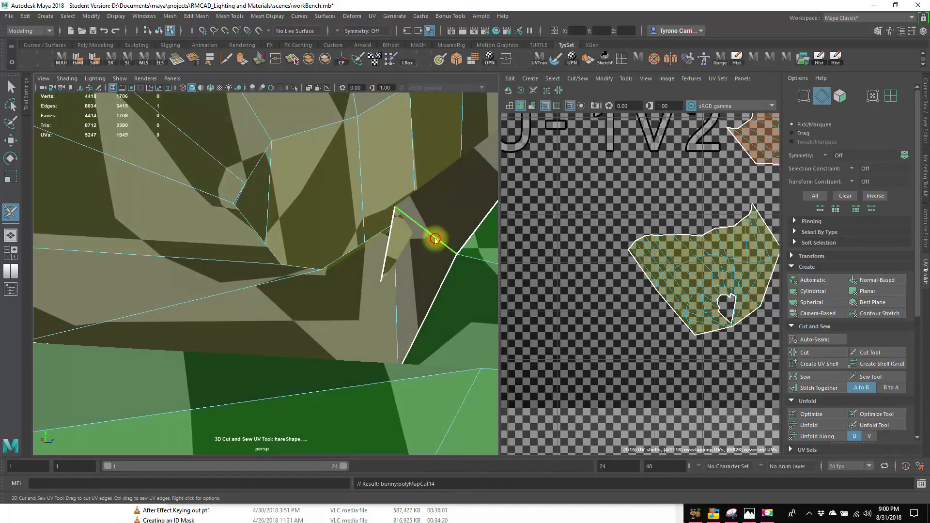
click(435, 238)
alt+drag(428, 334, 445, 351)
key(z)
alt+middle_drag(417, 354, 241, 286)
alt+drag(241, 286, 325, 288)
click(283, 274)
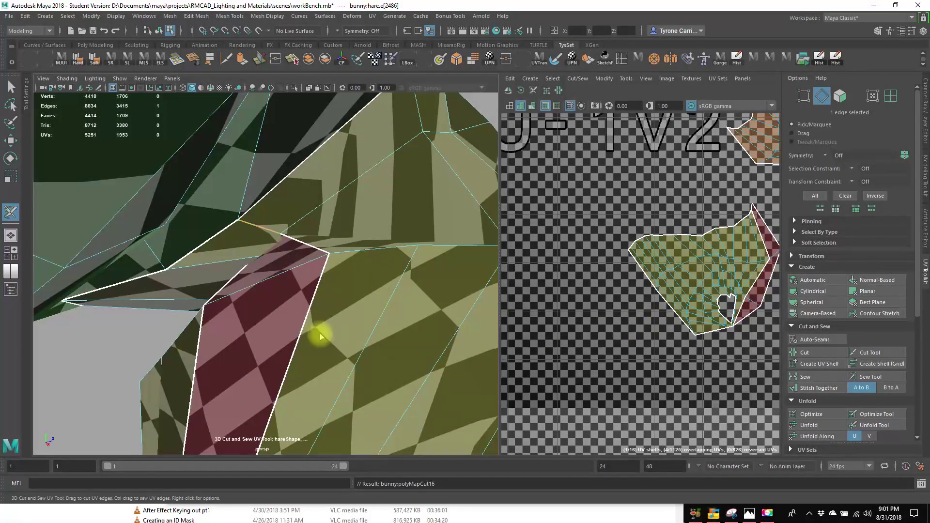
Step: Check the front leg's new unfold in the UV layout and on the model, then undo the seam and unfold changes
alt+drag(320, 335, 454, 323)
mouse_move(323, 280)
alt+mouse_down()
mouse_move(376, 284)
mouse_move(459, 318)
mouse_move(310, 279)
alt+mouse_up()
alt+middle_drag(691, 335, 649, 338)
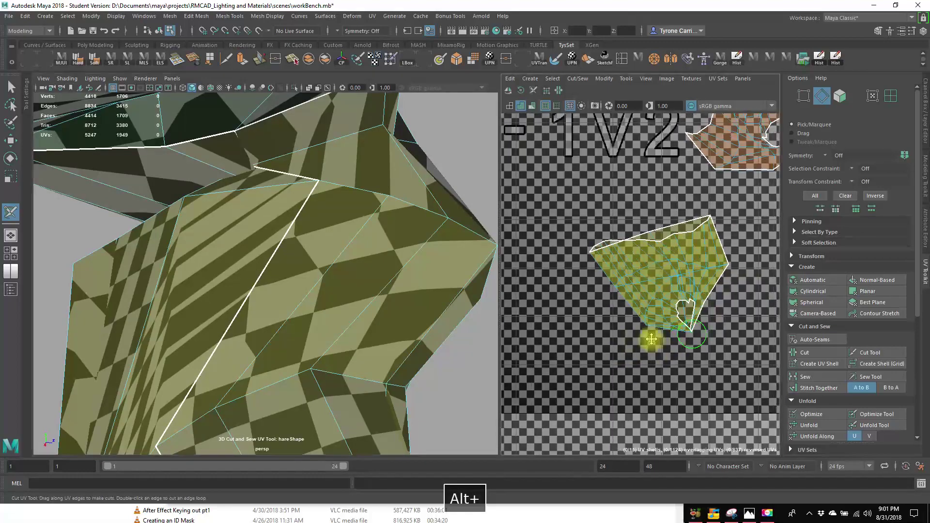
alt+drag(271, 281, 416, 264)
alt+drag(185, 266, 296, 289)
alt+middle_drag(295, 289, 191, 254)
alt+drag(192, 255, 266, 276)
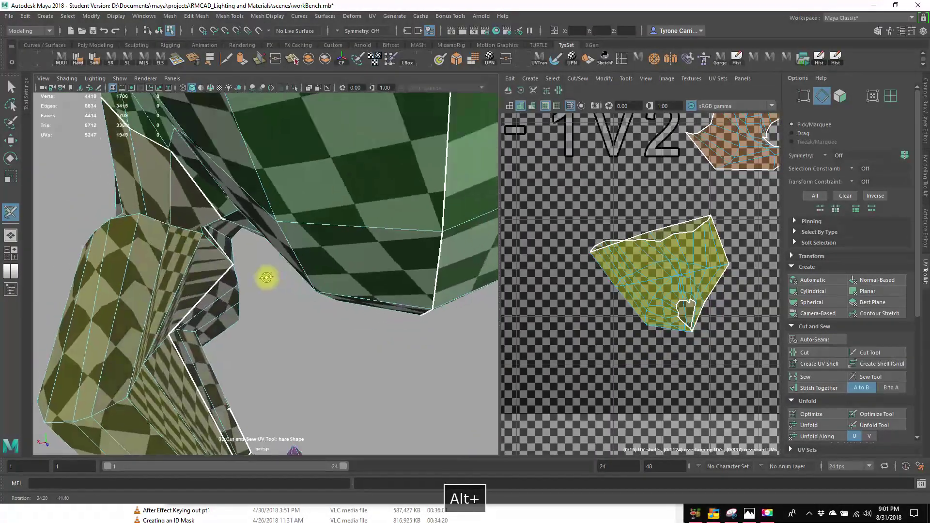
key(z)
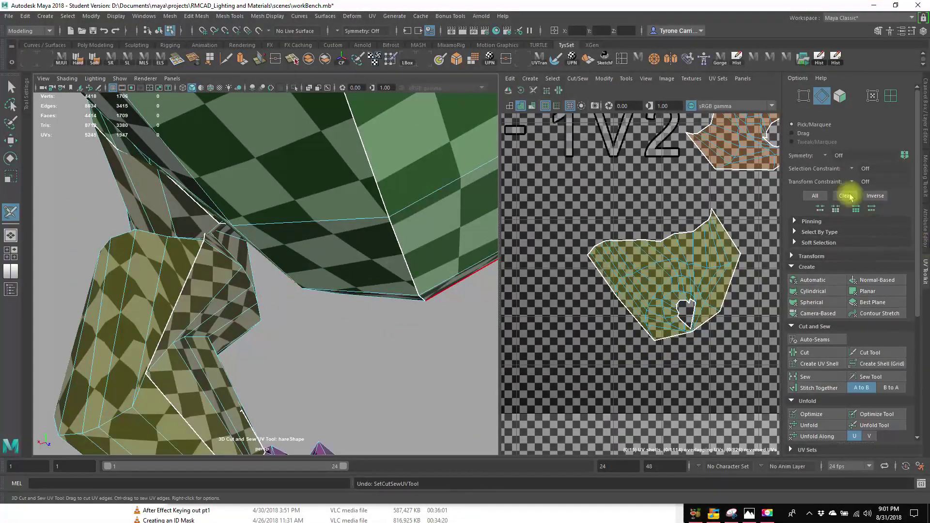
Step: Set symmetry to Object X and try recutting and sewing the upper seam edges on both front legs
click(826, 154)
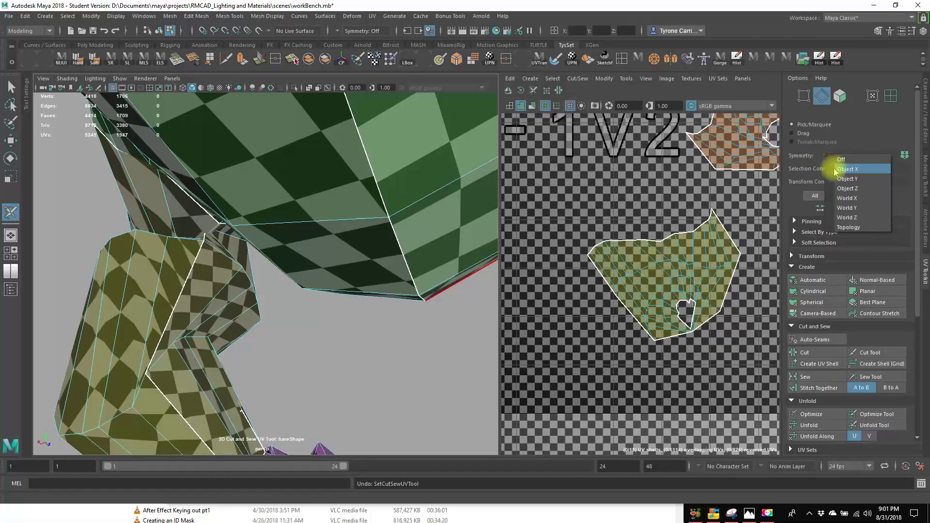
click(836, 169)
alt+drag(245, 245, 353, 255)
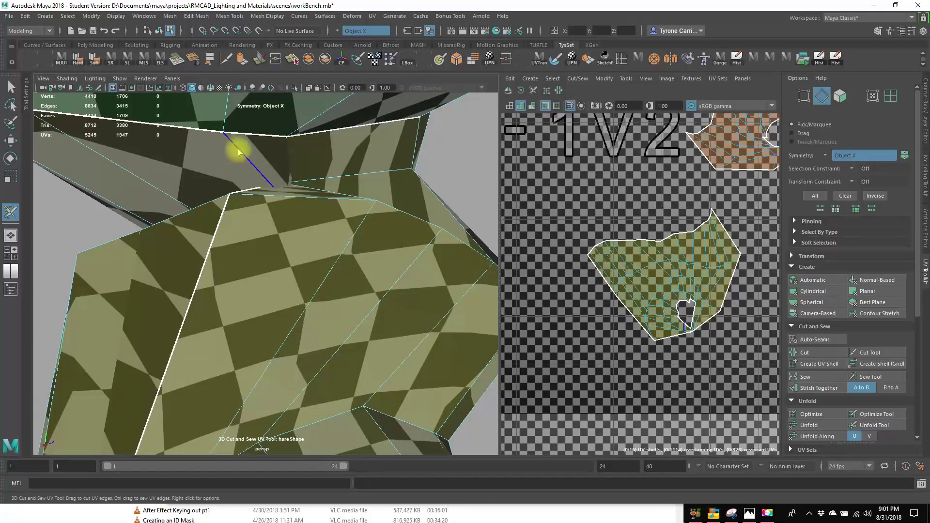
alt+drag(350, 237, 262, 250)
ctrl+click(245, 238)
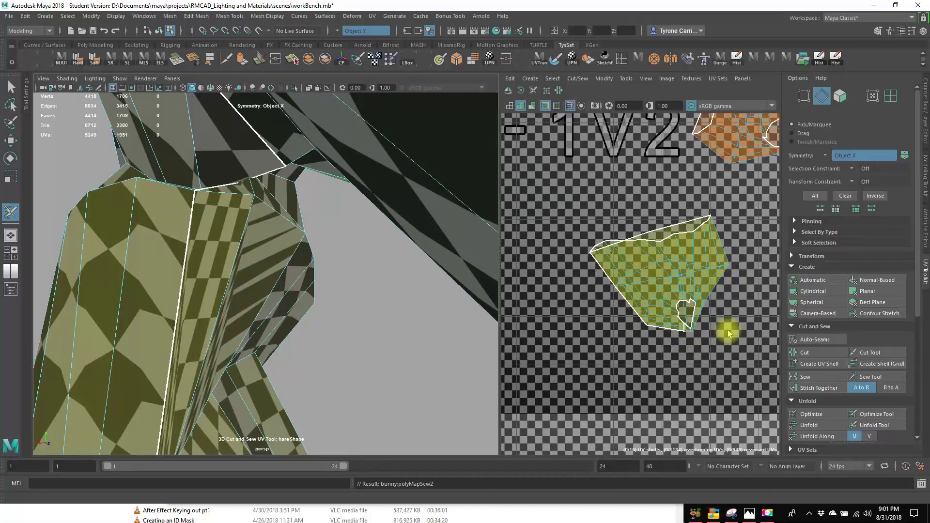
Step: Undo the symmetric seam and unfold changes on the front legs
key(ctrl+z)
alt+drag(479, 316, 239, 282)
key(z)
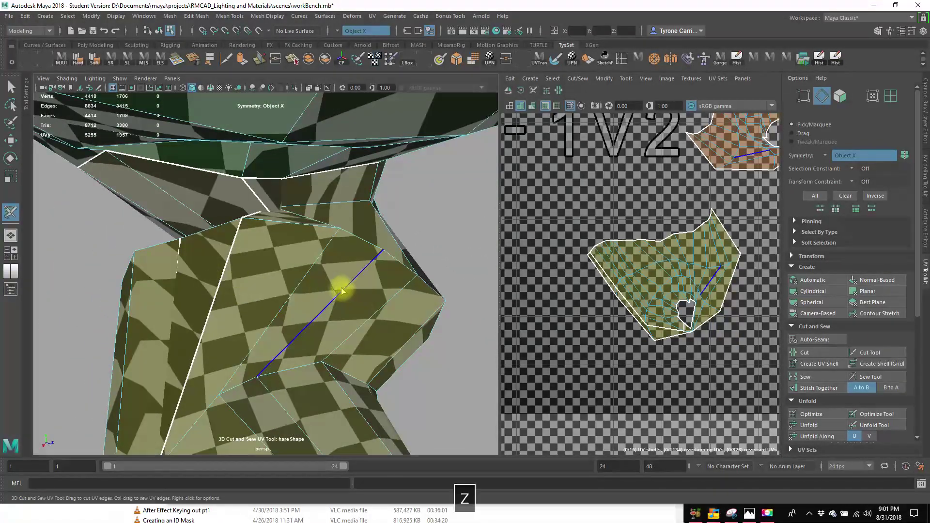
click(341, 291)
alt+drag(338, 291, 293, 289)
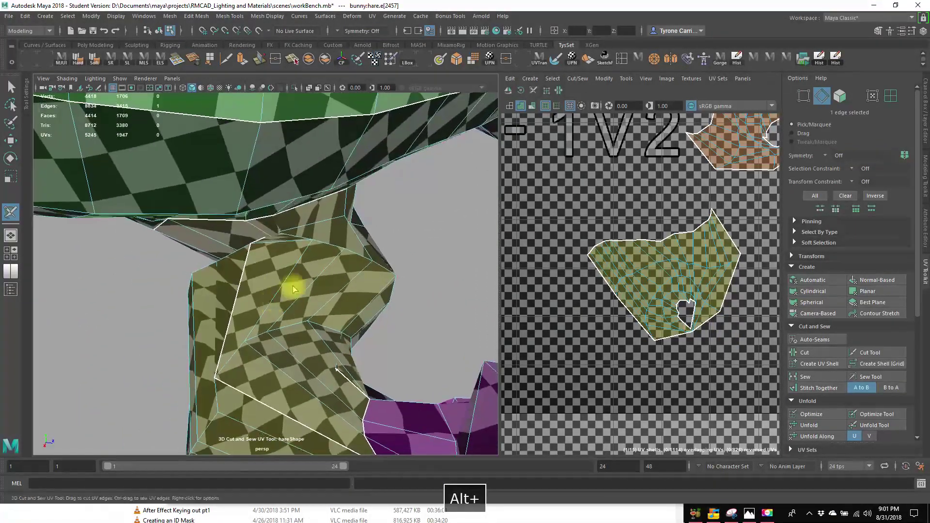
click(291, 283)
key(z)
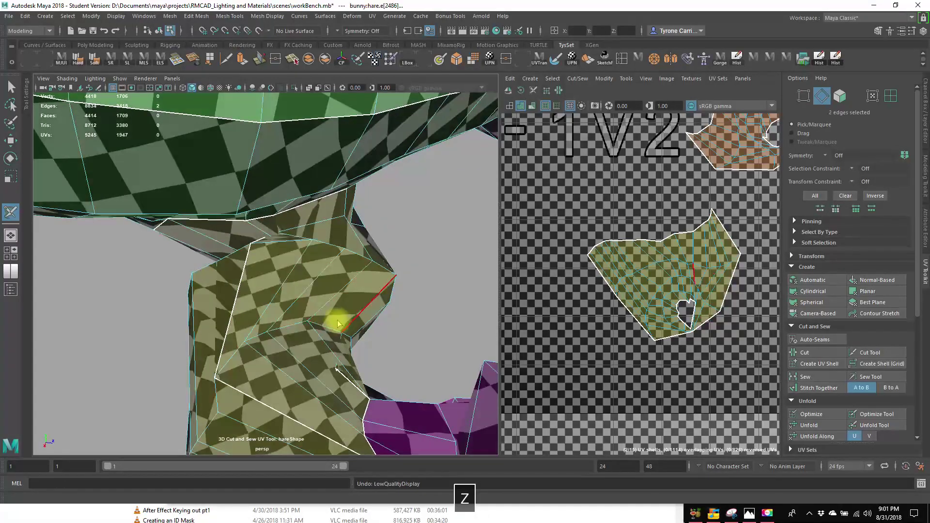
Step: Select both front leg UV shells in tile U-1V2 and apply a planar projection to them from the model's side
alt+drag(417, 331, 405, 380)
scroll(560, 353, down, 3)
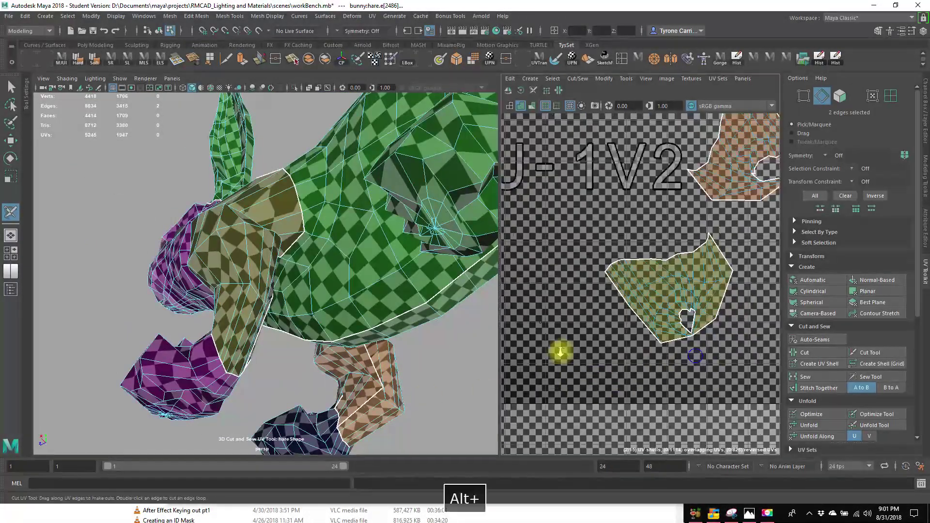
alt+middle_drag(612, 333, 547, 342)
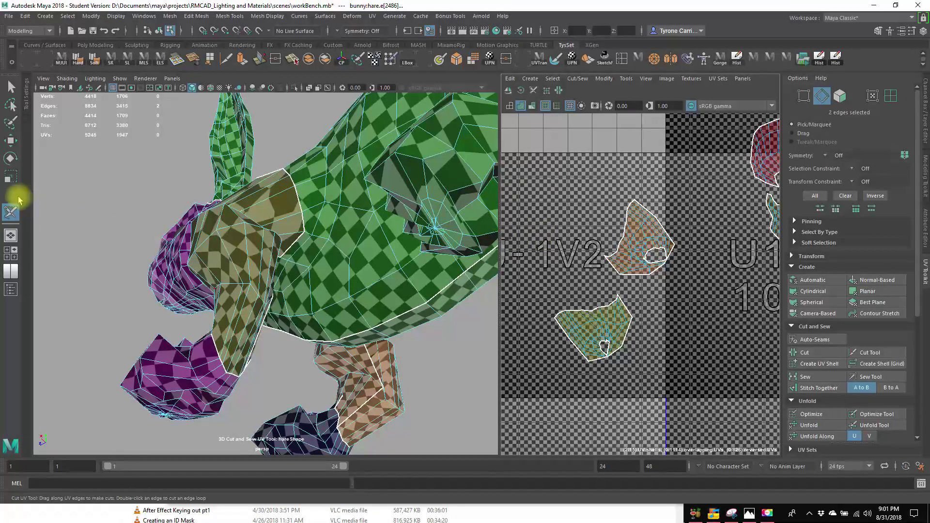
right_click(583, 259)
key(w)
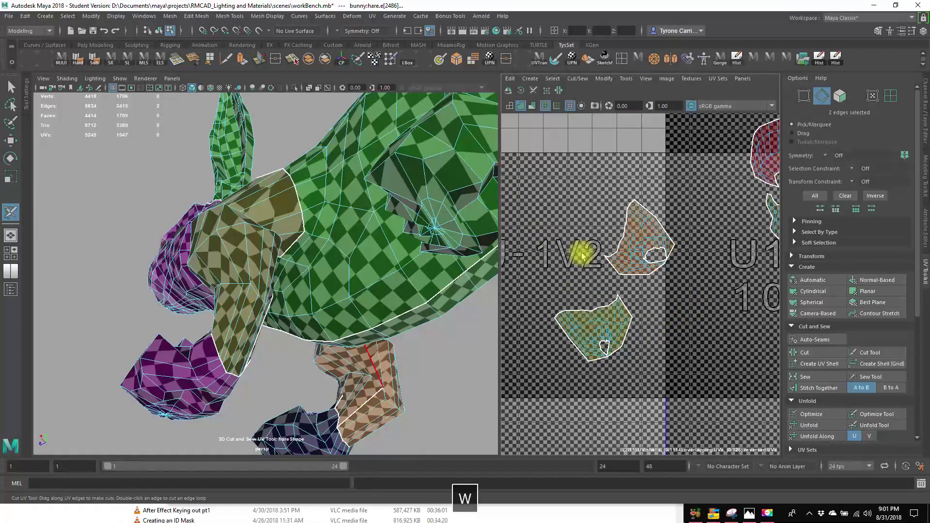
right_drag(572, 188, 573, 209)
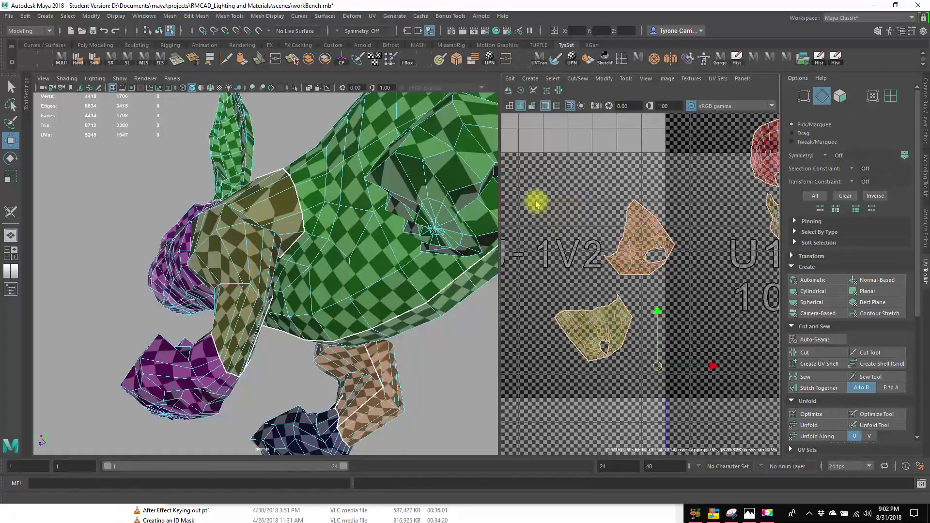
drag(529, 184, 684, 407)
alt+drag(352, 336, 405, 368)
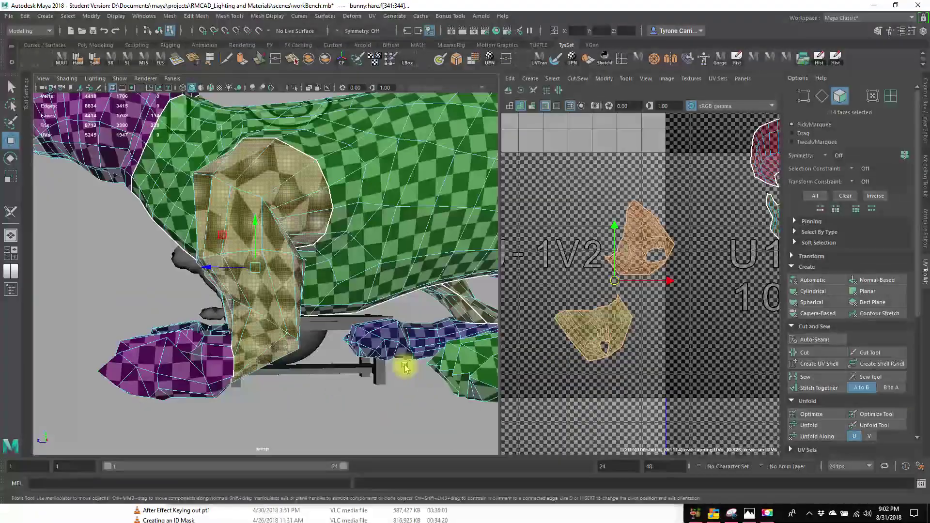
click(865, 293)
Step: Move the projected front leg shells off the body shell to the area spanning tiles U-1V2 and U-1V3
alt+right_drag(625, 321, 612, 322)
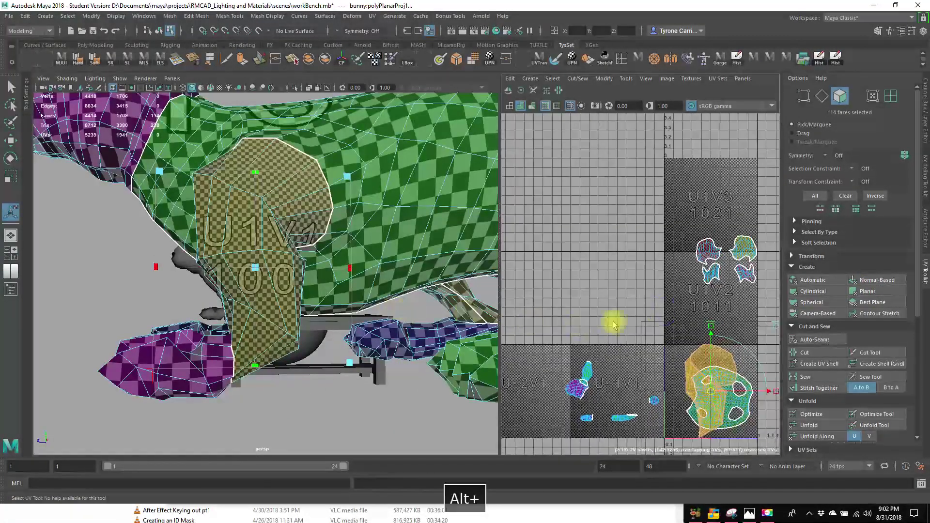
alt+middle_drag(612, 321, 575, 304)
drag(672, 372, 570, 255)
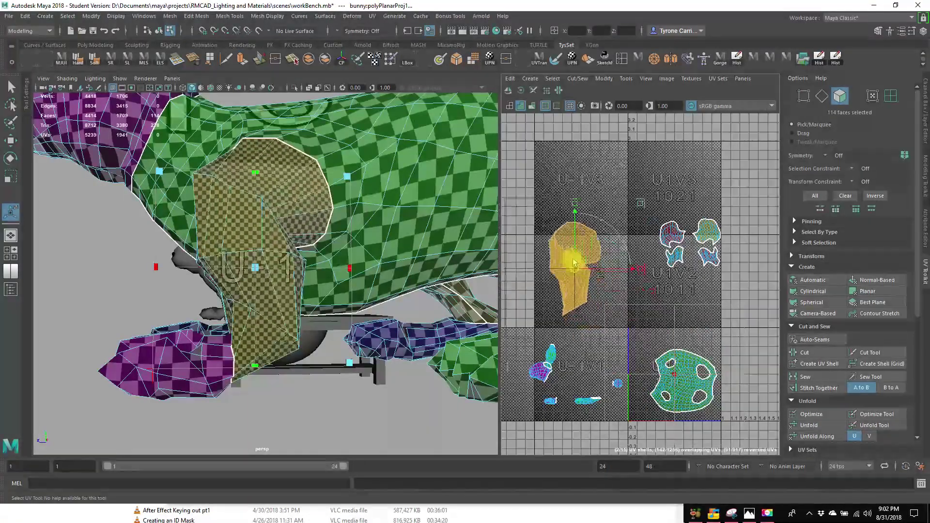
alt+drag(384, 280, 265, 274)
alt+right_drag(266, 275, 363, 297)
alt+drag(364, 297, 291, 286)
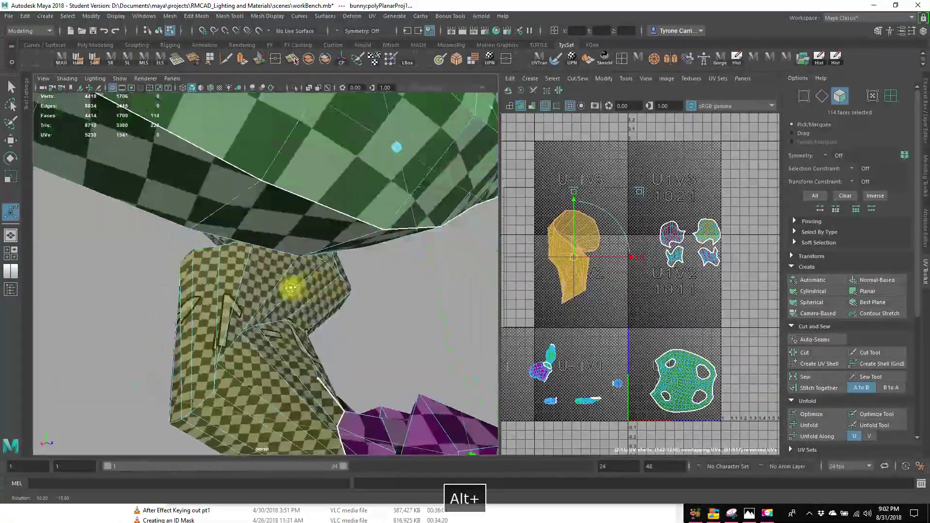
Step: Turn on Object X symmetry and cut a UV seam down the inner side of both front legs to the paws
alt+right_drag(291, 286, 344, 328)
alt+drag(344, 328, 270, 258)
alt+drag(352, 200, 269, 179)
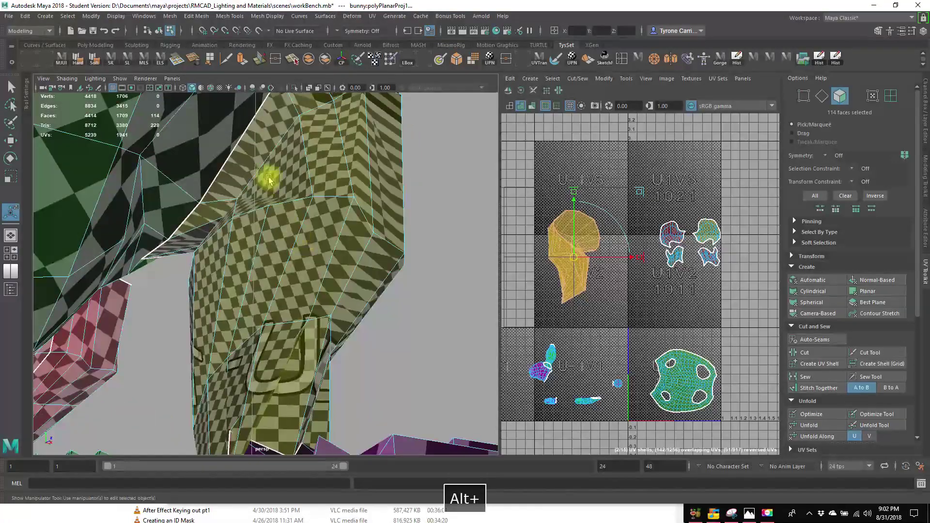
alt+drag(282, 214, 269, 154)
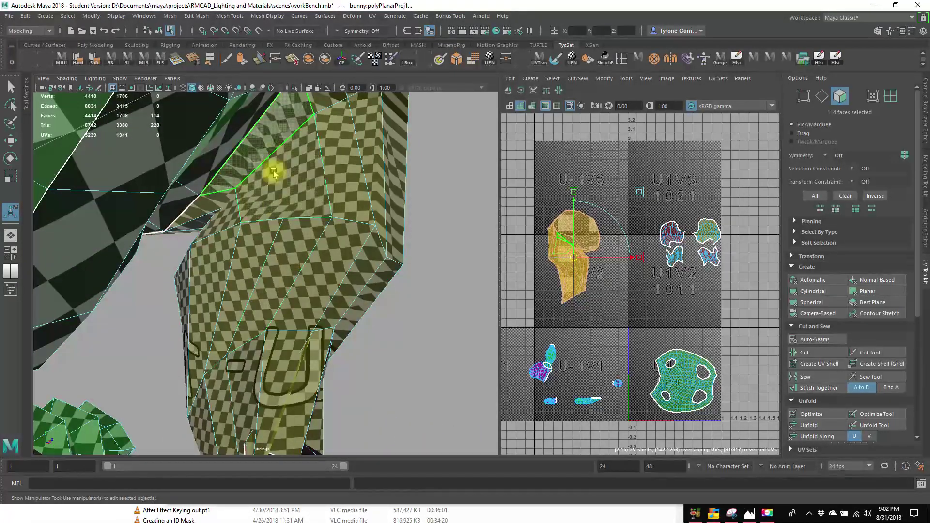
alt+drag(274, 172, 293, 284)
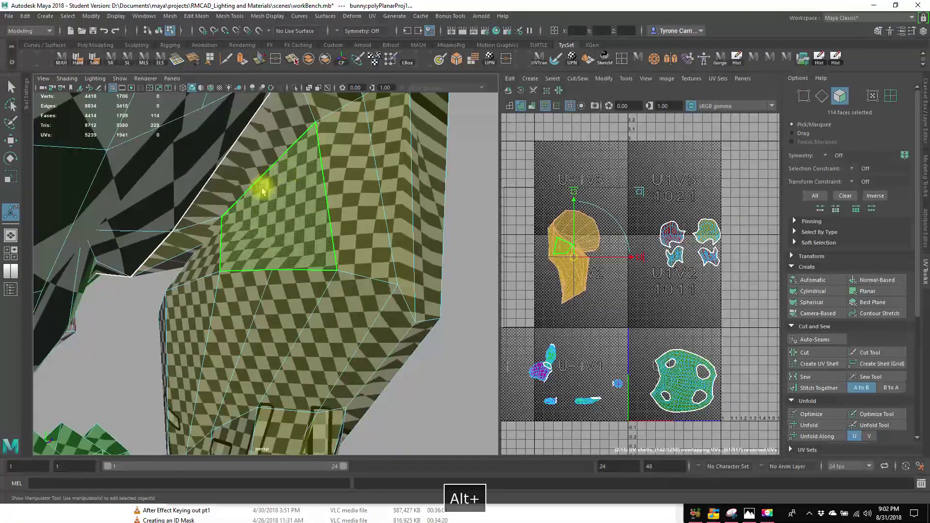
alt+drag(261, 189, 407, 271)
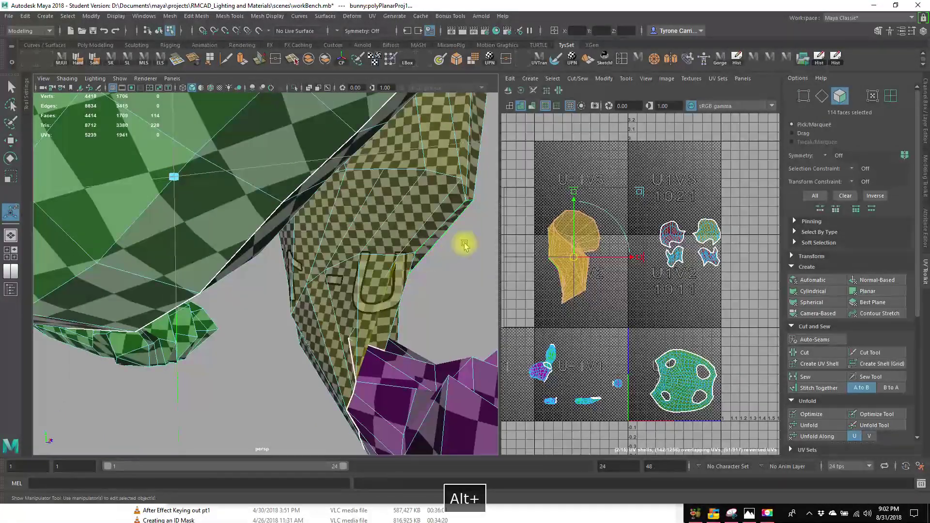
click(533, 91)
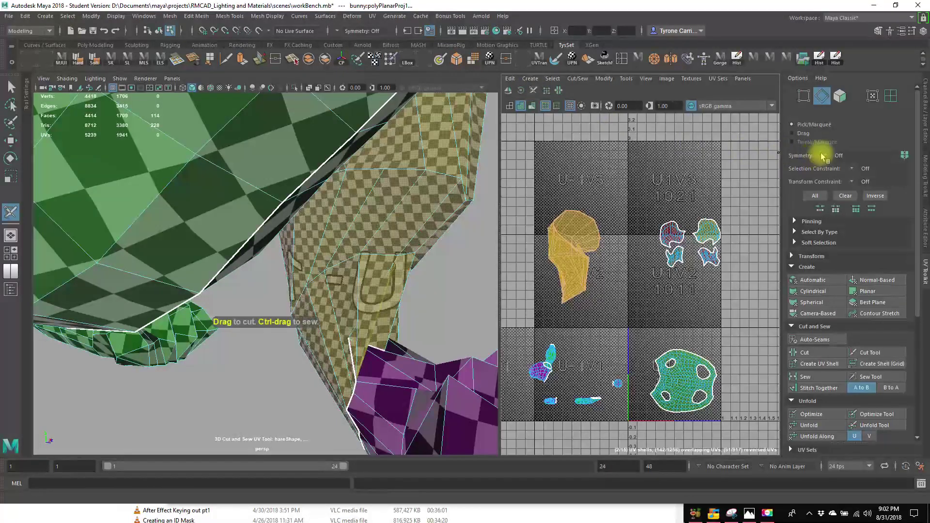
click(824, 156)
click(844, 168)
alt+drag(467, 201, 301, 276)
click(408, 144)
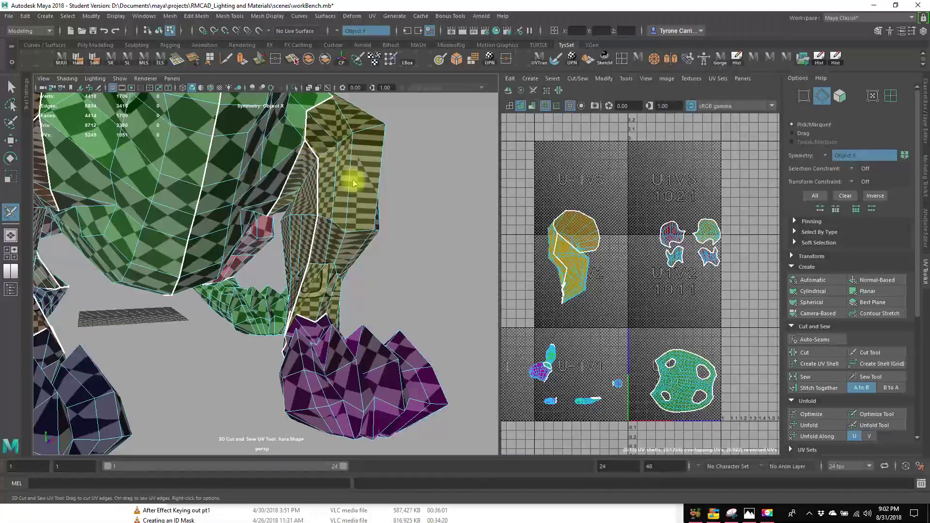
Step: Select the UVs of both overlapping front leg shells, unfold them, and check the checker pattern around the legs
alt+drag(99, 257, 222, 281)
alt+right_drag(608, 288, 559, 297)
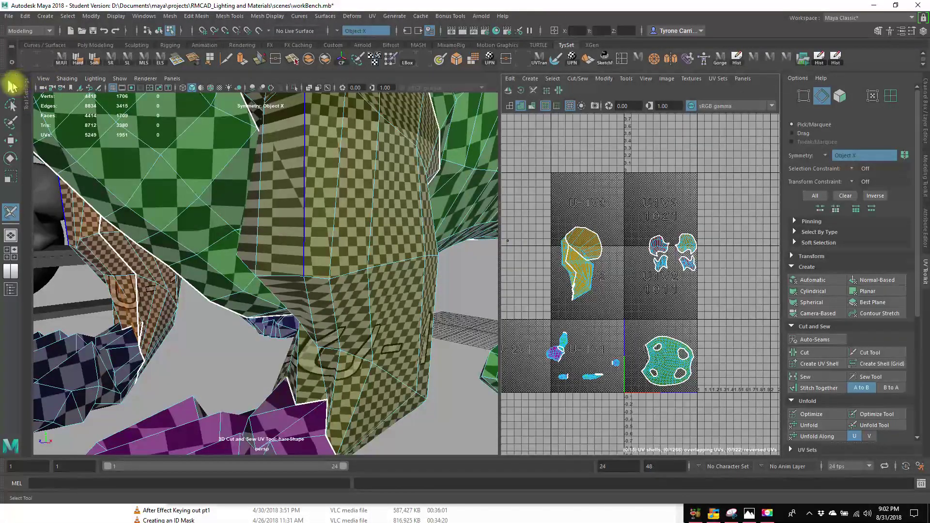
click(11, 87)
right_drag(536, 209, 521, 202)
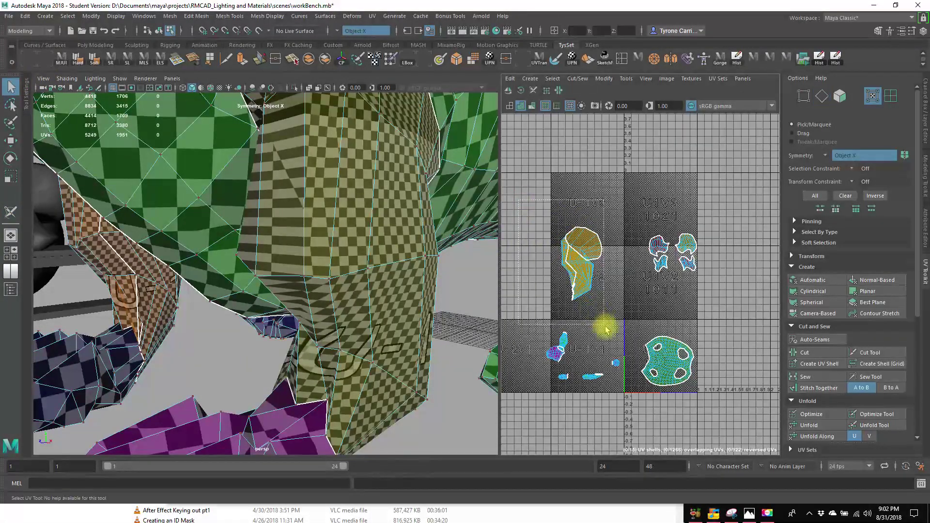
drag(606, 329, 607, 328)
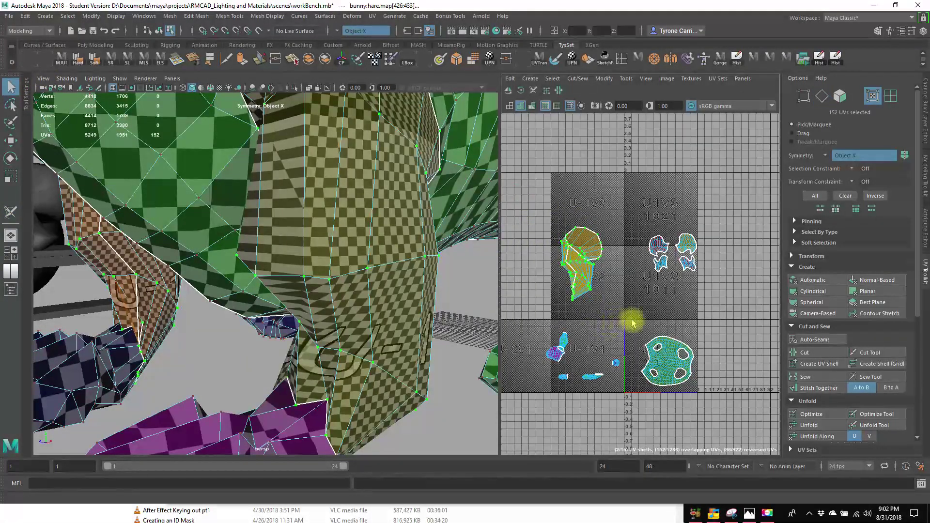
click(822, 426)
alt+drag(370, 298, 189, 216)
alt+drag(191, 279, 394, 213)
alt+right_drag(338, 262, 448, 270)
alt+drag(447, 271, 315, 286)
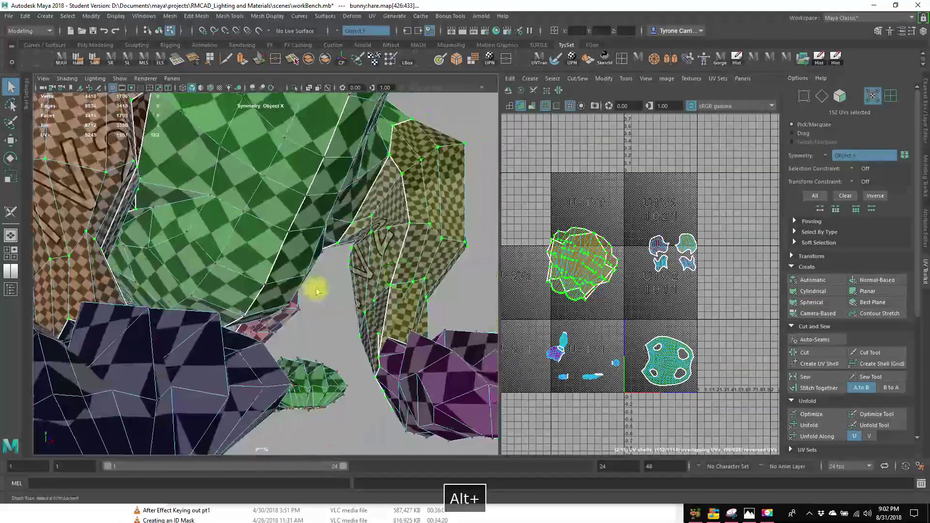
alt+drag(417, 248, 315, 257)
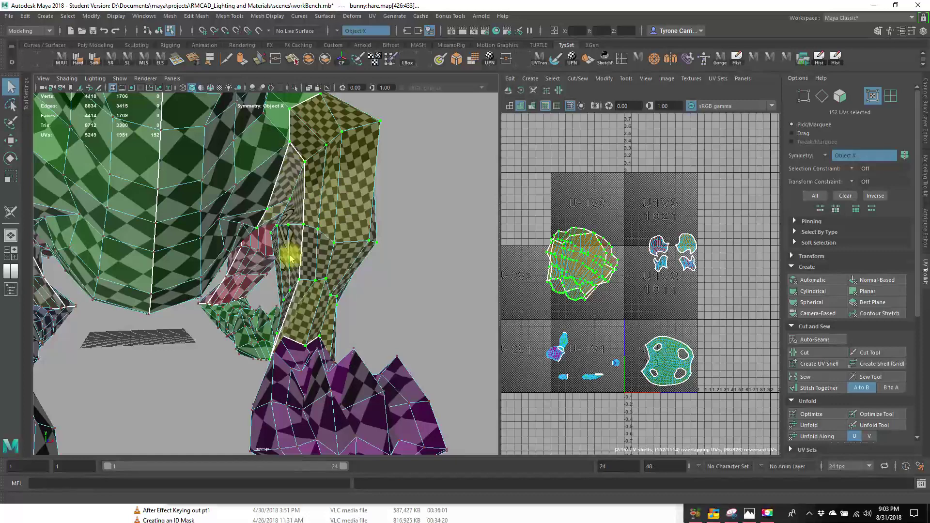
alt+drag(278, 266, 365, 263)
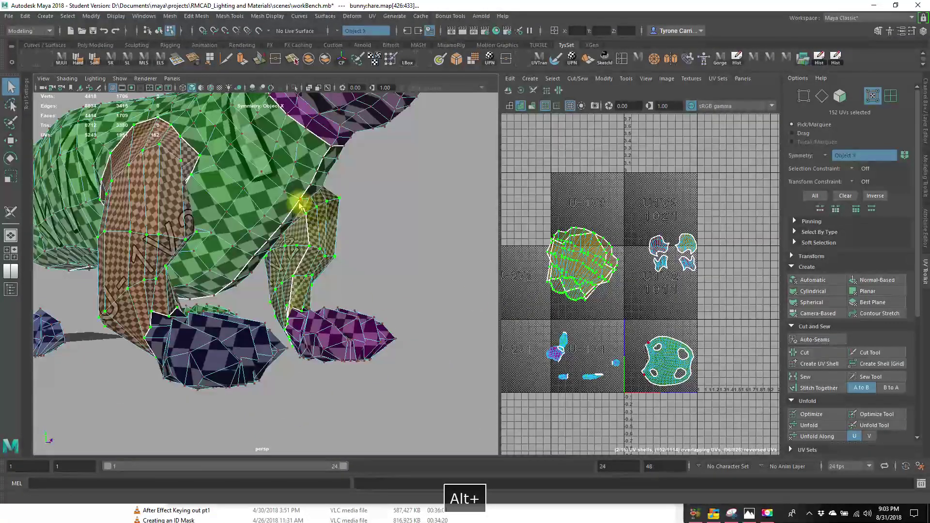
Step: Cut a symmetric UV seam from the ankles around the sides of both front paws, separating their upper and lower halves
alt+drag(284, 322, 249, 356)
alt+right_drag(249, 357, 361, 331)
alt+drag(360, 331, 288, 285)
right_drag(286, 283, 286, 267)
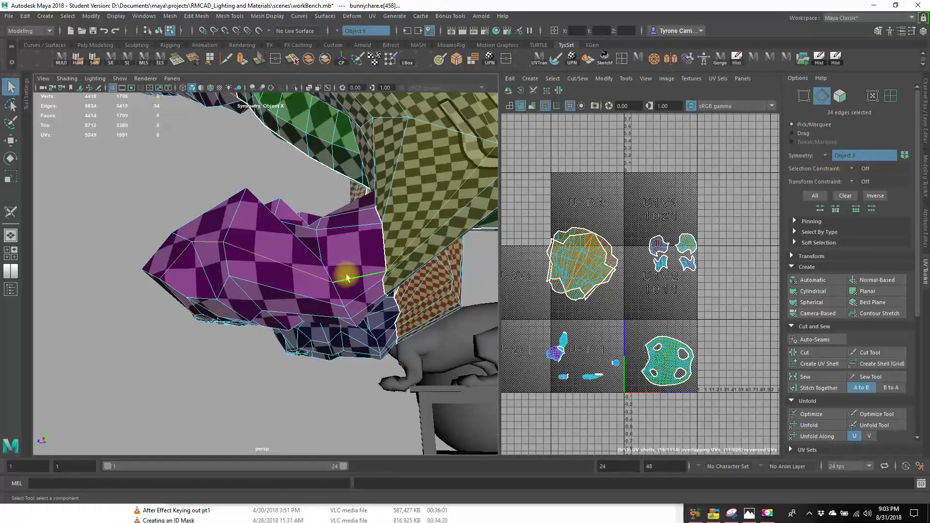
click(532, 91)
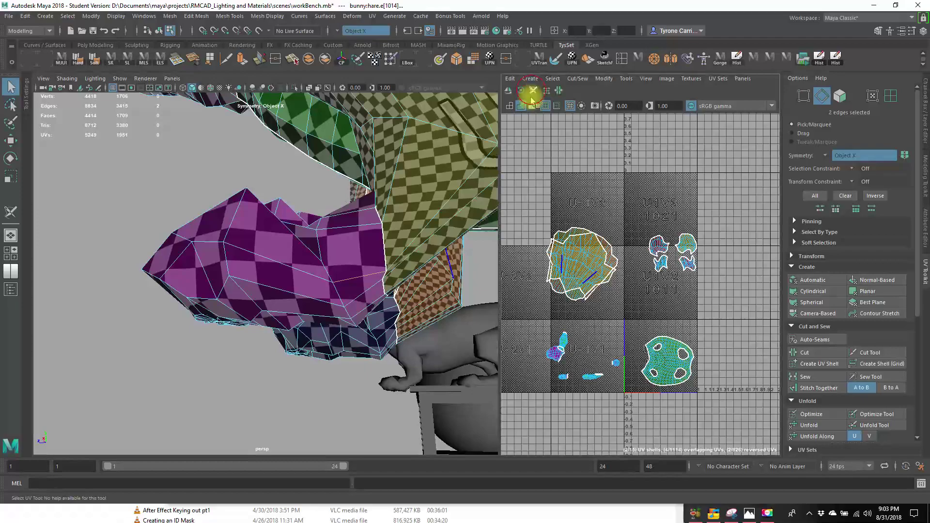
click(304, 271)
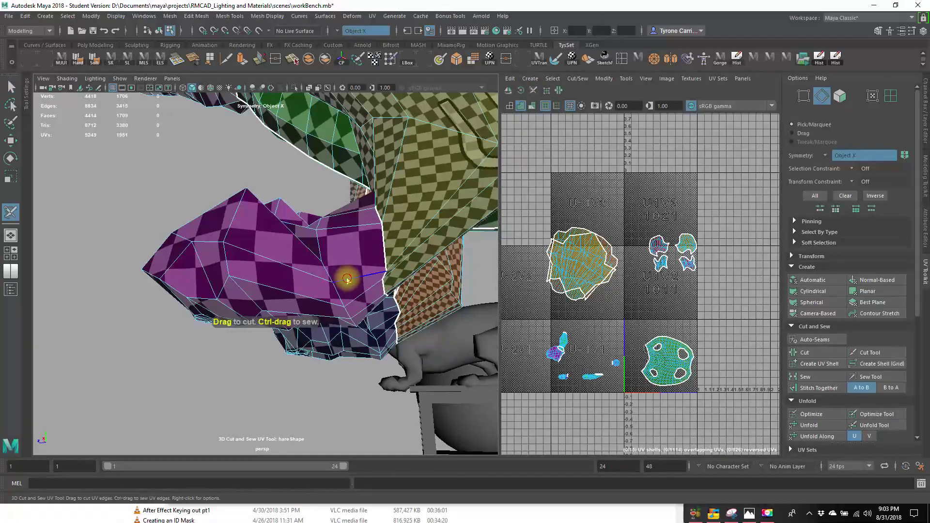
alt+drag(348, 280, 298, 267)
alt+right_drag(298, 267, 340, 284)
alt+drag(341, 285, 251, 293)
alt+drag(194, 294, 300, 325)
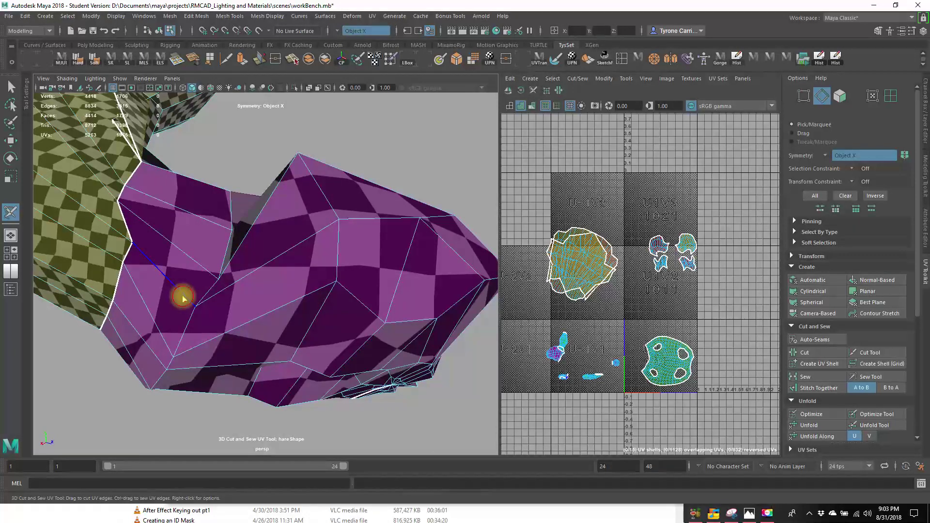
shift+click(252, 274)
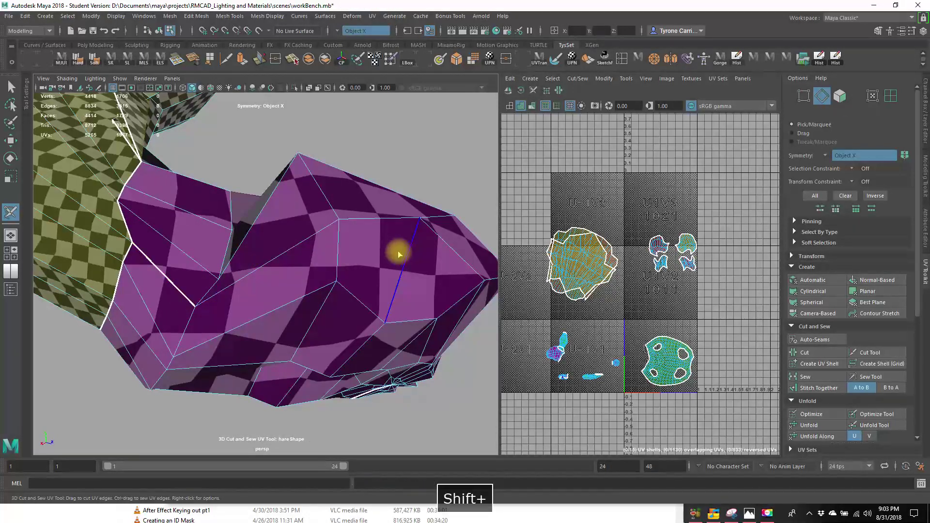
alt+drag(399, 254, 300, 275)
shift+click(283, 260)
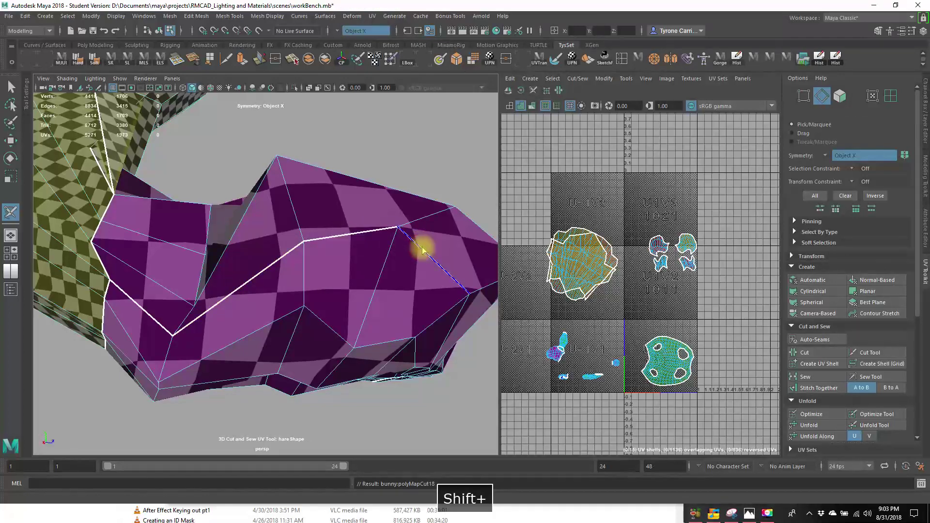
alt+drag(420, 324, 353, 369)
click(272, 220)
Step: Cut centre seams on the head shell under the chin and up the back of the head between the ears
alt+drag(328, 316, 299, 208)
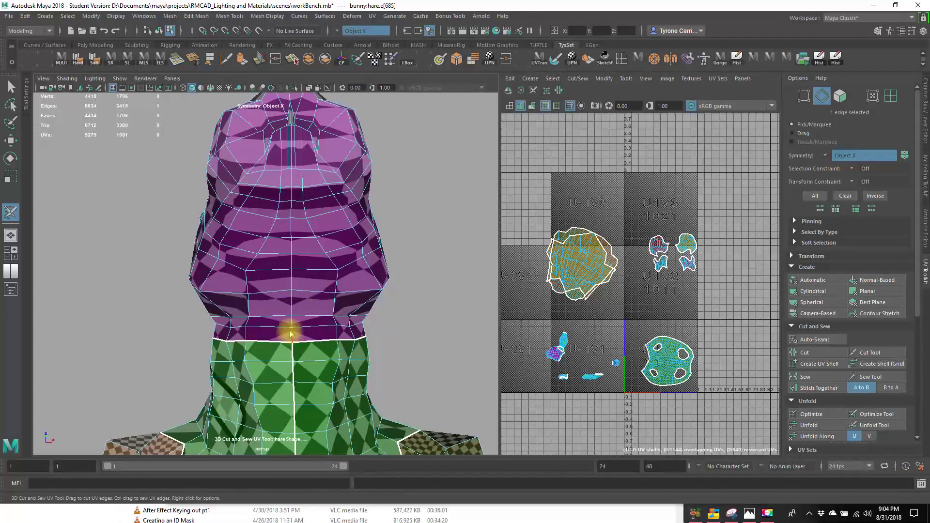
alt+drag(350, 233, 274, 391)
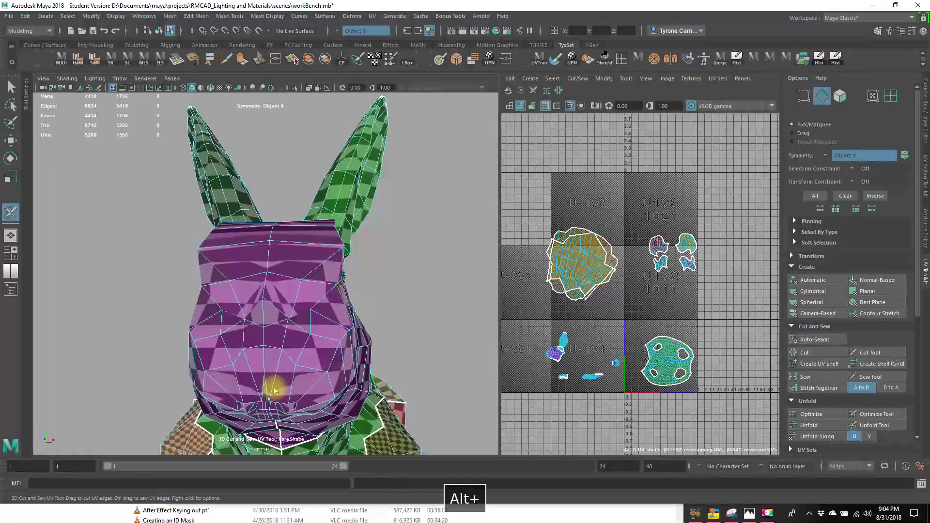
alt+drag(394, 375, 272, 345)
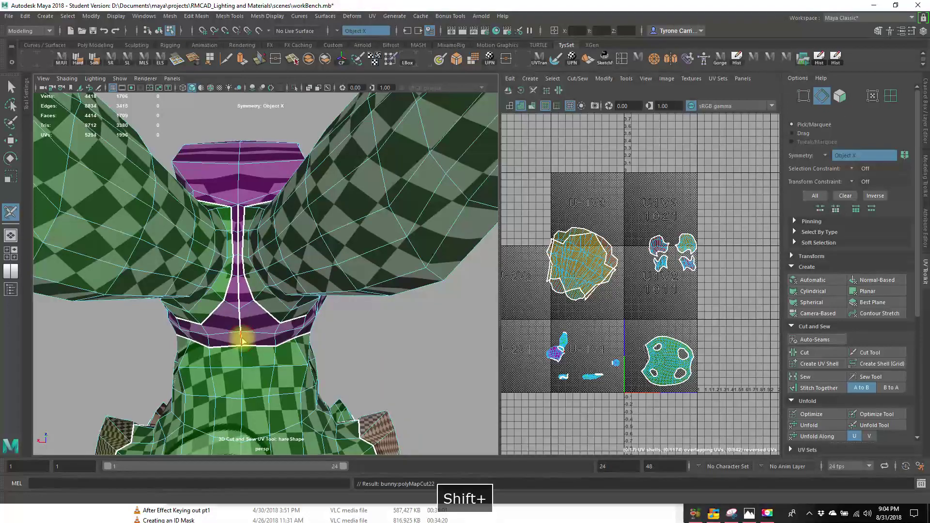
alt+drag(255, 249, 347, 321)
alt+right_drag(282, 312, 395, 312)
alt+drag(317, 326, 210, 301)
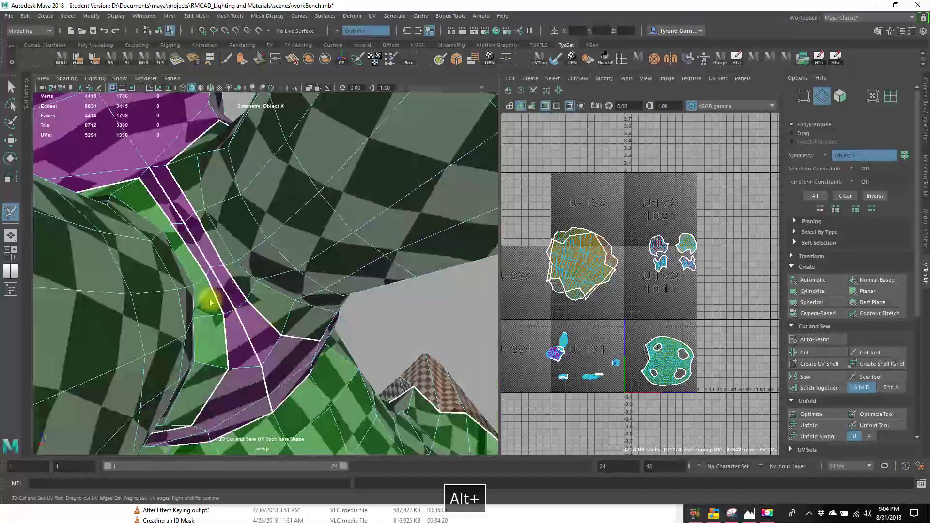
alt+middle_drag(210, 301, 326, 325)
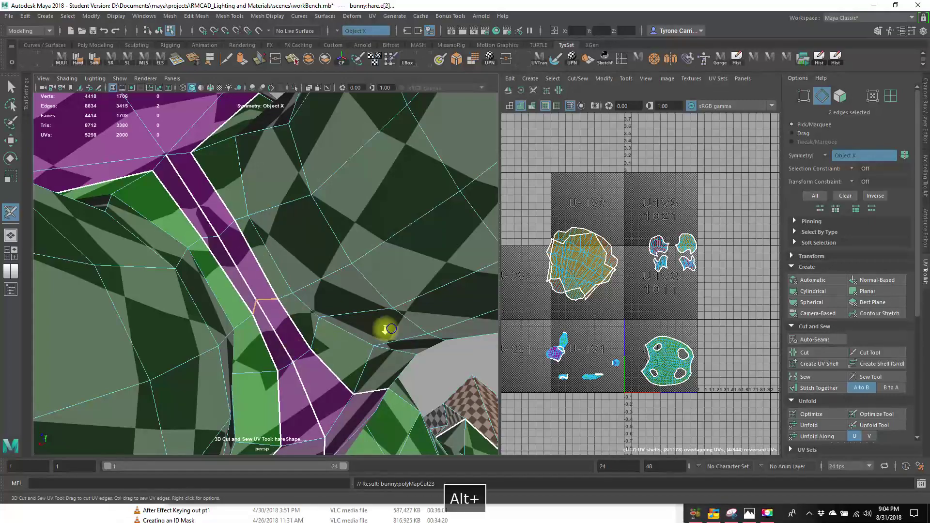
alt+drag(384, 322, 276, 315)
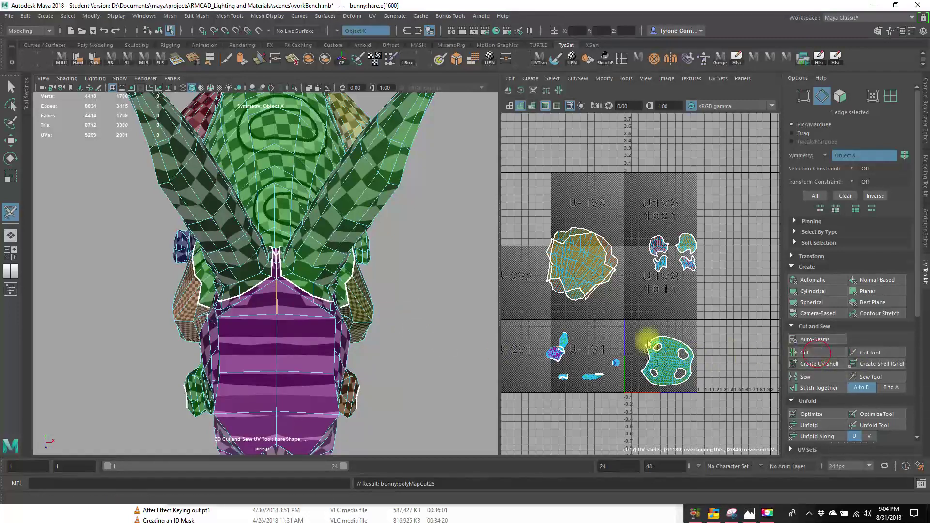
mouse_move(349, 334)
alt+mouse_down()
mouse_move(322, 326)
mouse_move(398, 379)
mouse_move(401, 322)
mouse_move(364, 338)
alt+mouse_up()
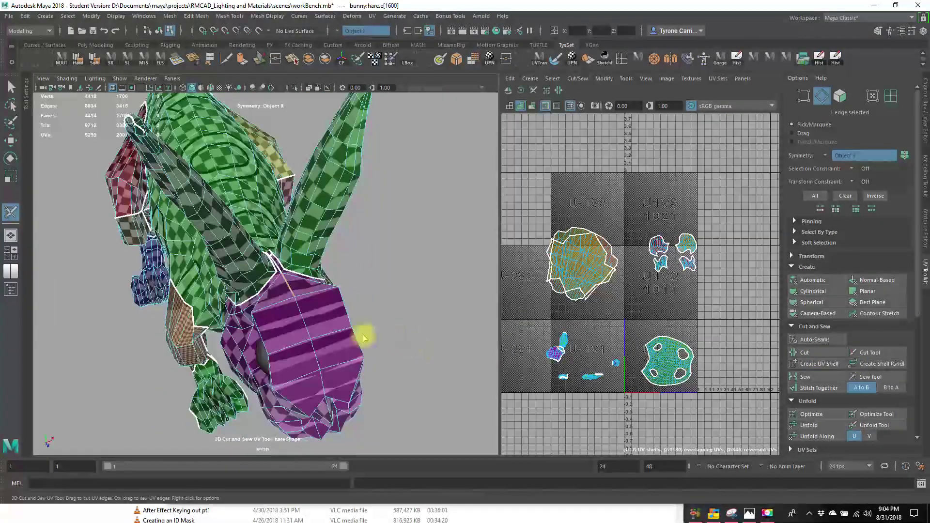
Step: Select the UVs of the head shell in tile U-1V1 and unfold it
click(9, 87)
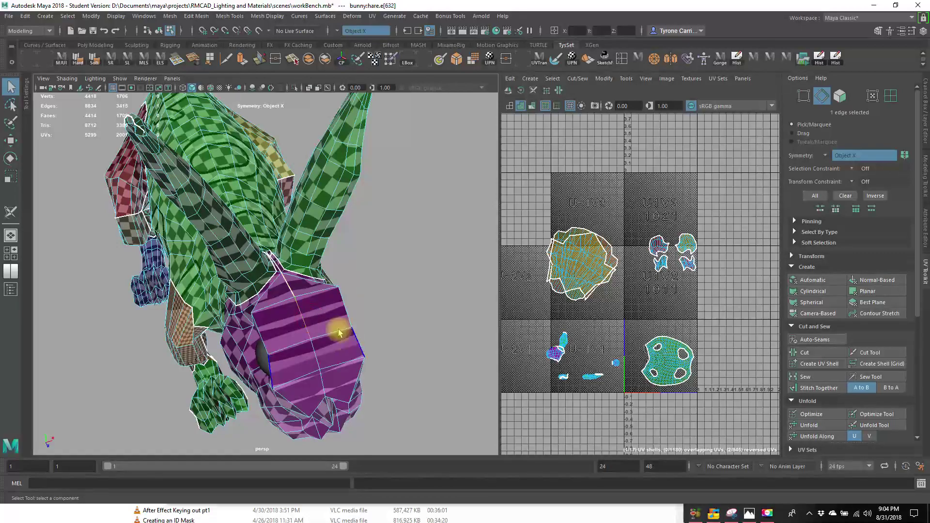
alt+drag(387, 336, 641, 318)
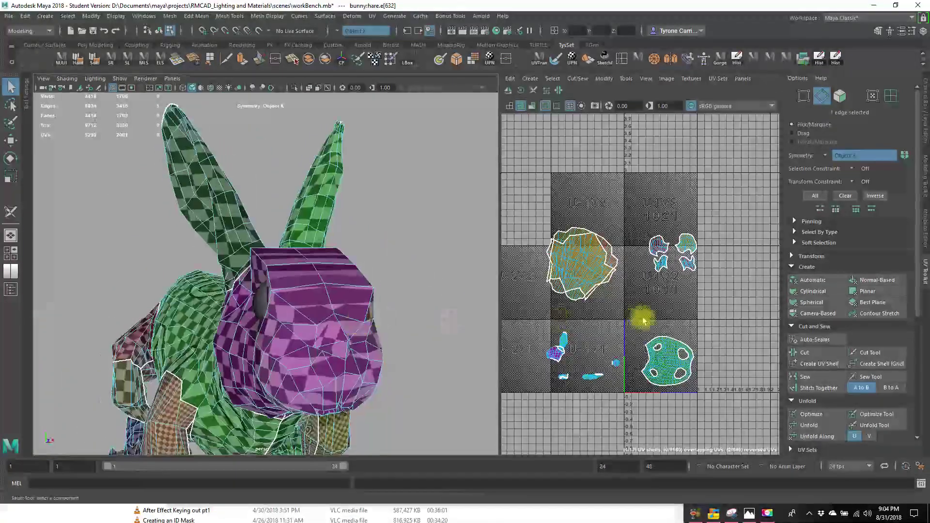
alt+right_drag(642, 318, 613, 307)
alt+middle_drag(613, 307, 638, 259)
alt+right_drag(571, 280, 716, 307)
alt+middle_drag(561, 322, 652, 307)
alt+right_drag(597, 314, 659, 318)
alt+middle_drag(688, 315, 623, 323)
right_click(638, 299)
right_drag(638, 302, 685, 322)
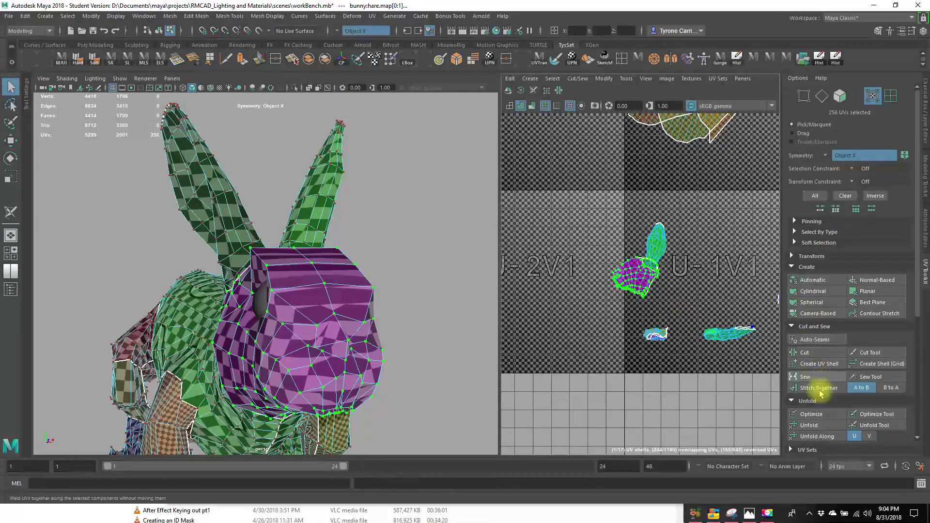
click(820, 426)
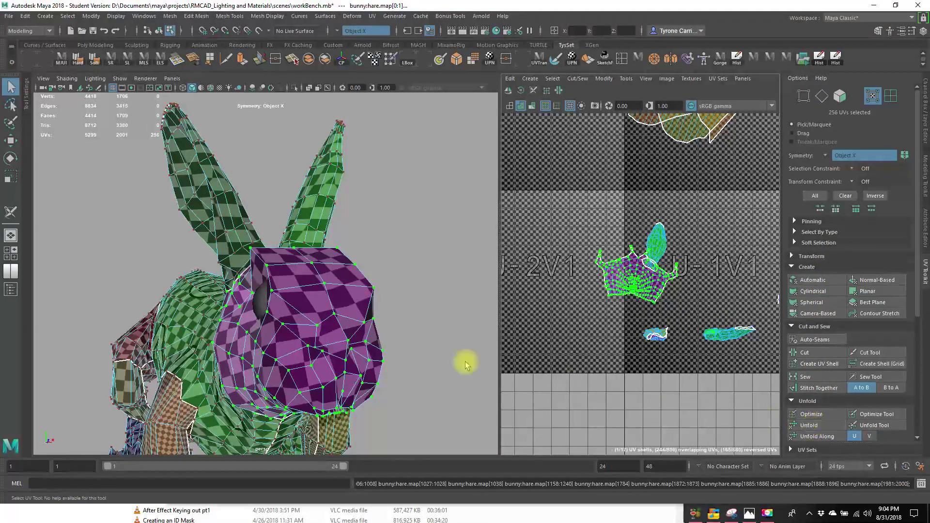
alt+drag(465, 363, 188, 304)
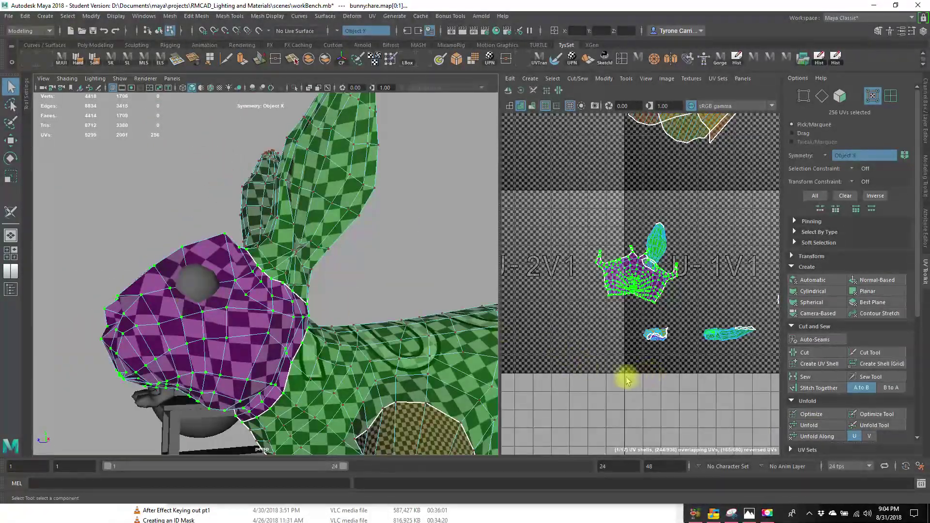
Step: Select the stacked front paw shells in tile U-1V1 and unfold them
alt+middle_drag(668, 334, 585, 363)
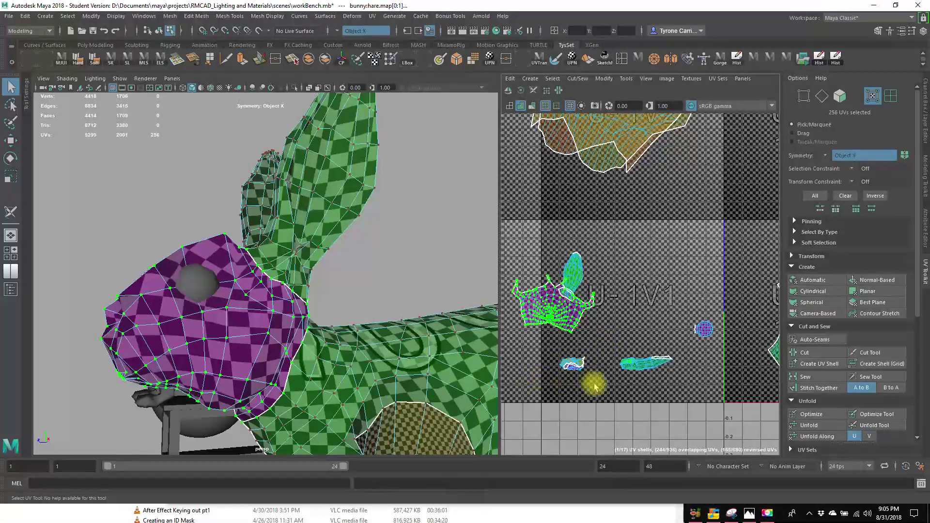
alt+middle_drag(408, 398, 376, 202)
alt+drag(347, 287, 402, 300)
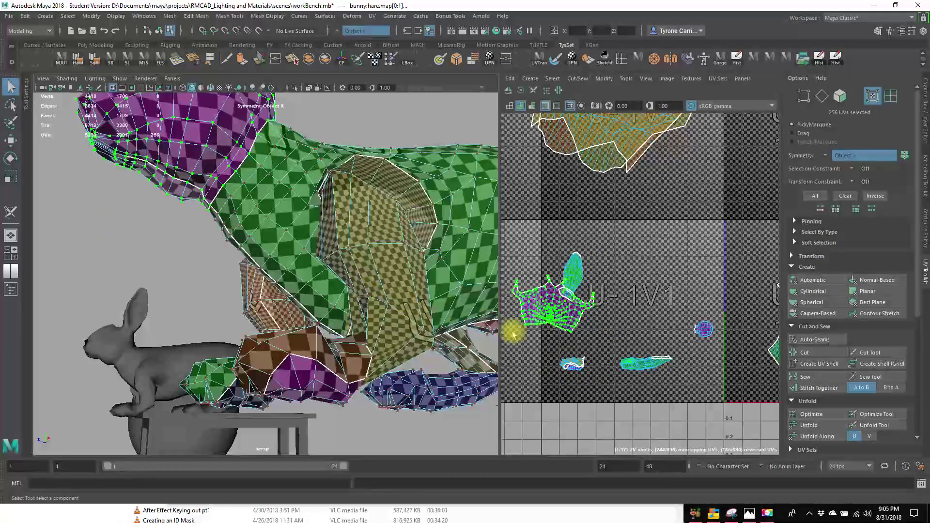
click(574, 364)
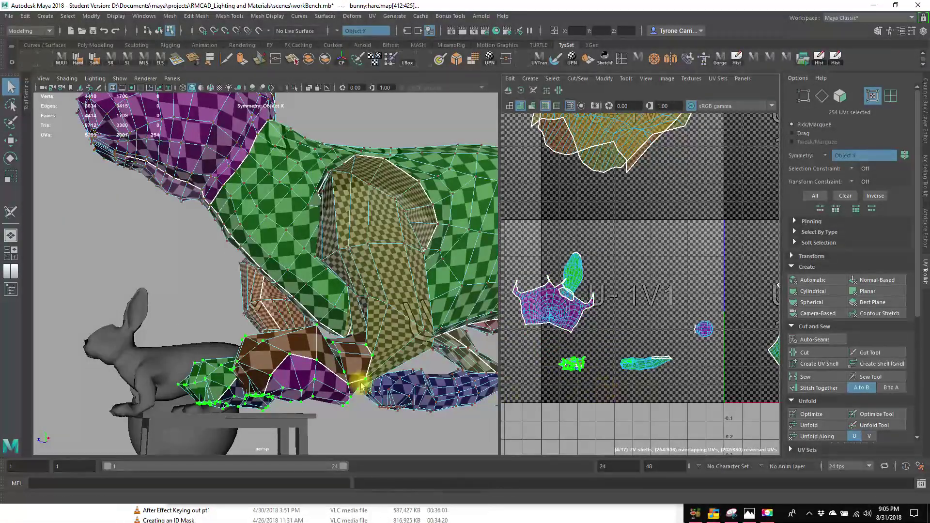
alt+middle_drag(317, 372, 342, 274)
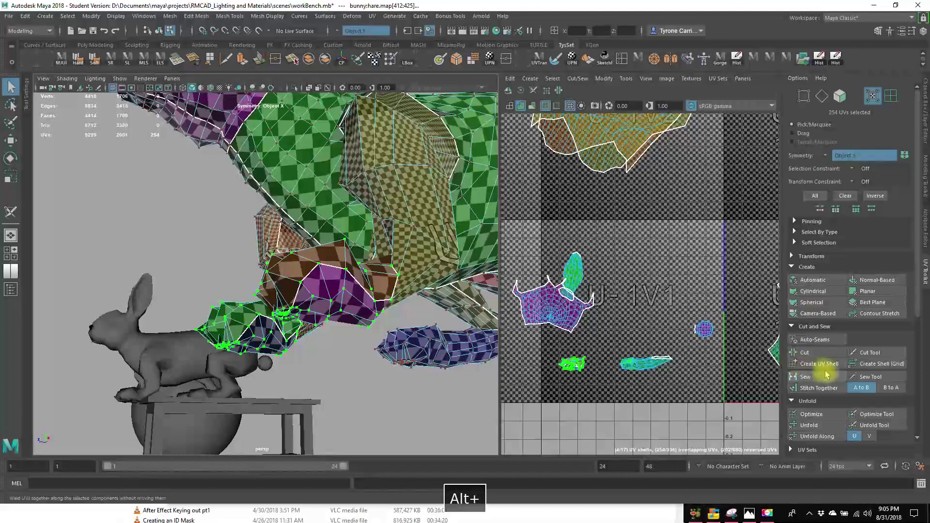
click(828, 427)
alt+drag(301, 373, 291, 233)
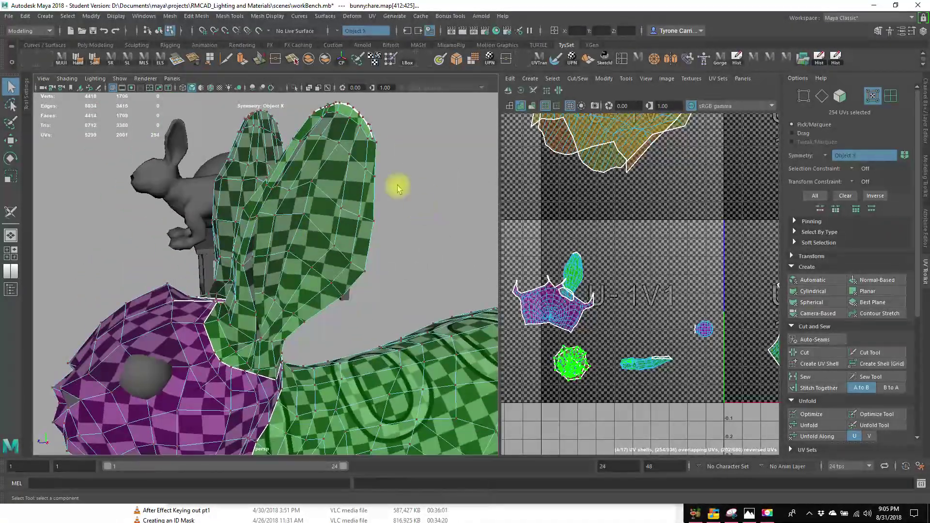
Step: Cut a symmetric UV seam down the outer rear edge of both ears, from the tip to the base
alt+drag(397, 187, 294, 267)
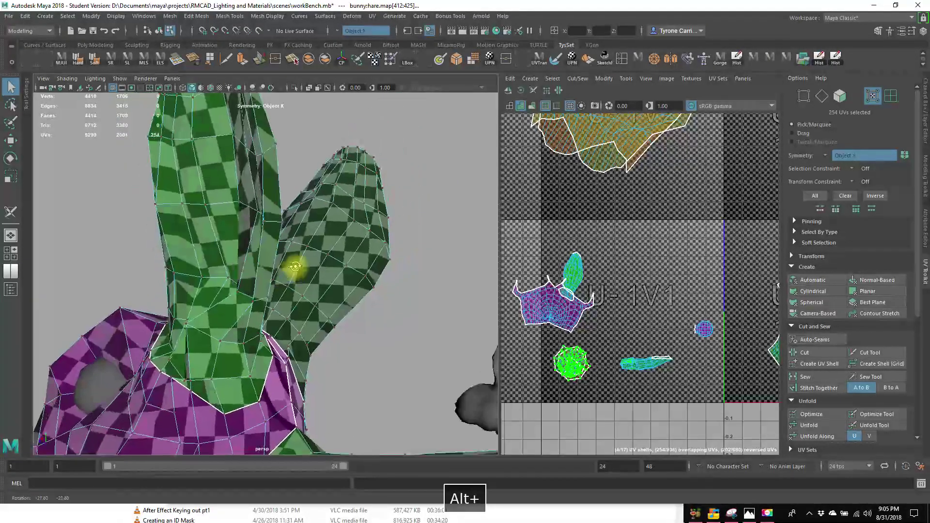
click(533, 91)
alt+drag(229, 271, 305, 257)
click(212, 282)
alt+right_drag(646, 296, 606, 293)
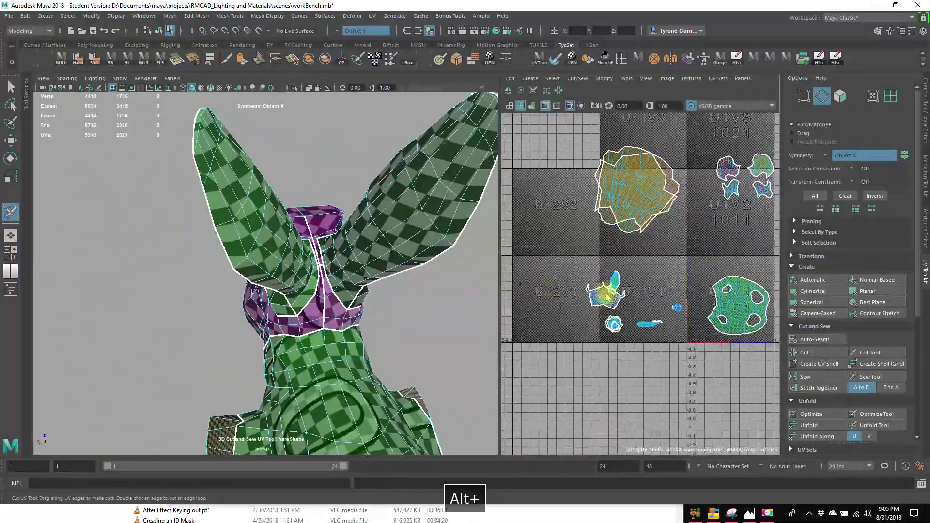
mouse_move(605, 294)
alt+middle_down()
mouse_move(577, 326)
mouse_move(616, 291)
alt+middle_up()
alt+right_drag(617, 291, 654, 228)
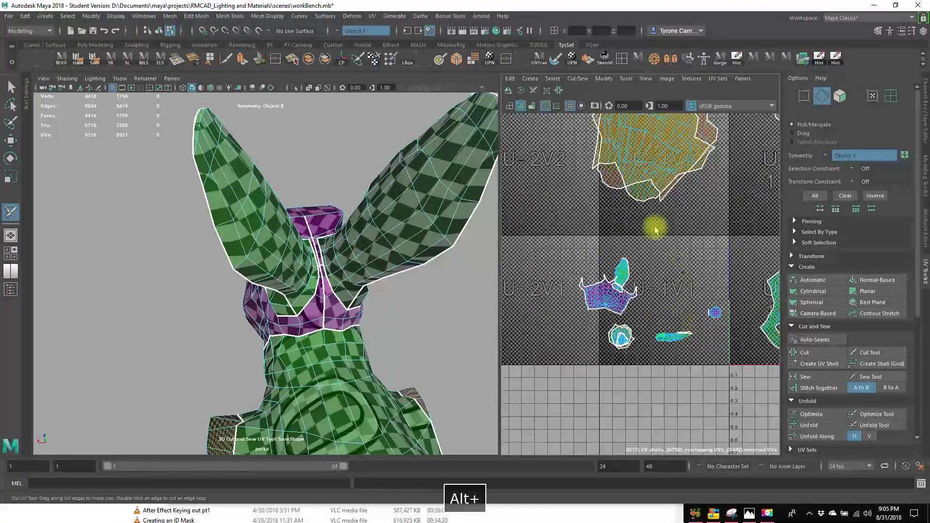
alt+drag(298, 236, 242, 235)
alt+drag(438, 260, 274, 222)
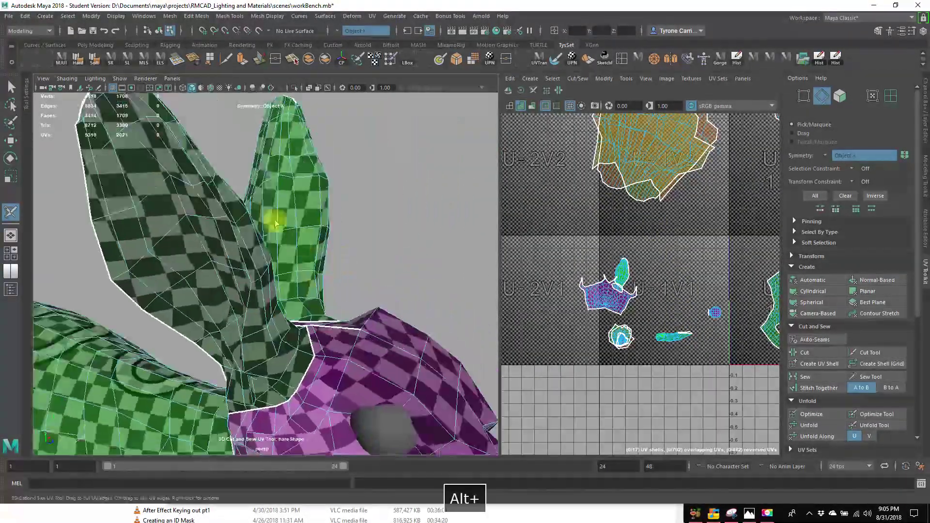
alt+drag(343, 304, 290, 305)
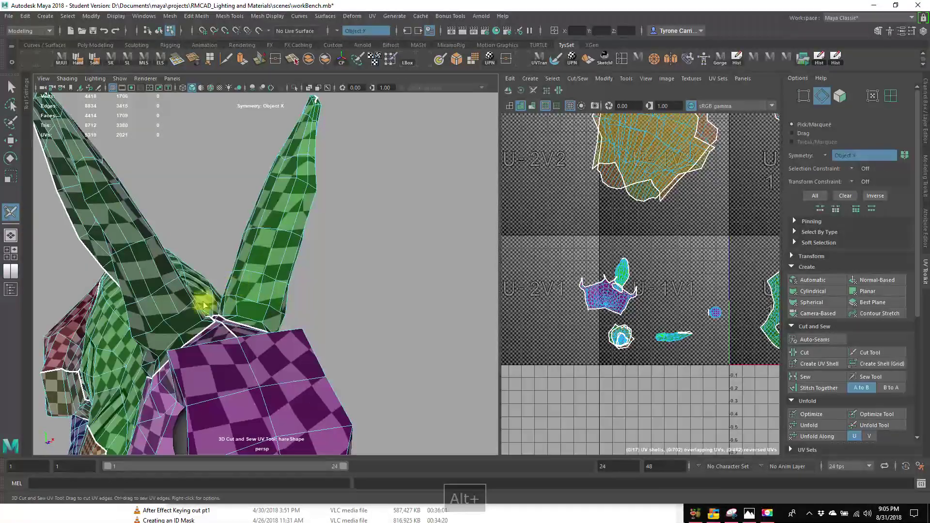
alt+drag(201, 303, 227, 306)
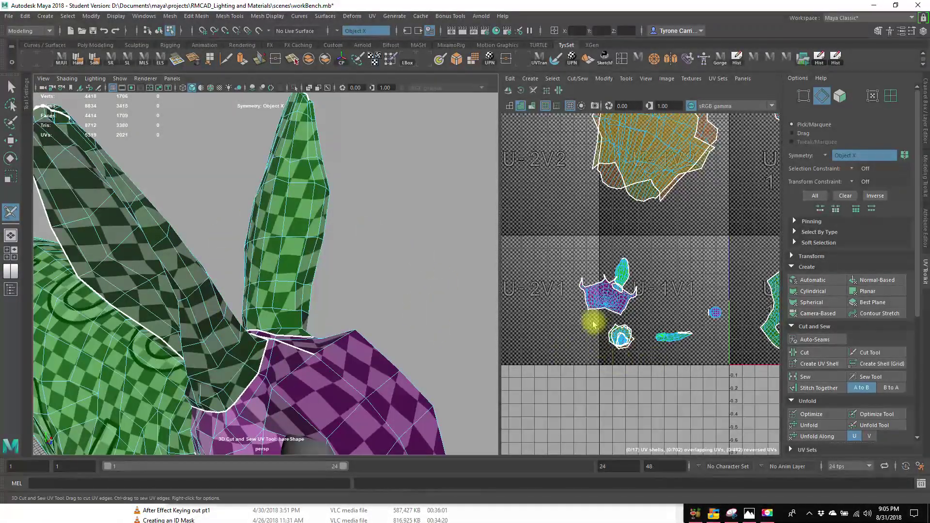
Step: Cut a symmetric U-shaped UV seam around the rear end of the tail, leaving it attached at the upper side
alt+right_drag(496, 309, 328, 300)
alt+drag(328, 301, 175, 263)
alt+right_drag(174, 264, 339, 252)
alt+drag(252, 253, 366, 249)
alt+right_drag(411, 254, 359, 268)
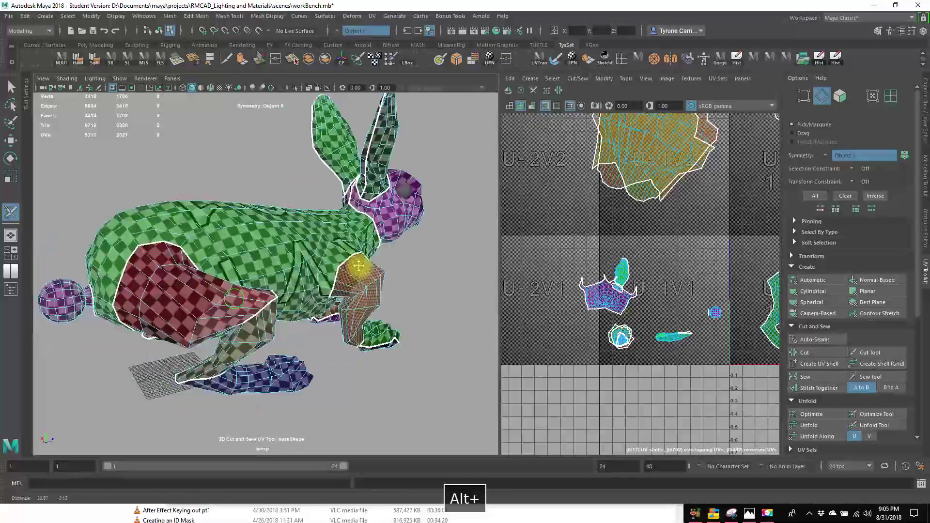
alt+middle_drag(359, 267, 452, 254)
alt+right_drag(278, 278, 334, 277)
alt+drag(227, 281, 312, 354)
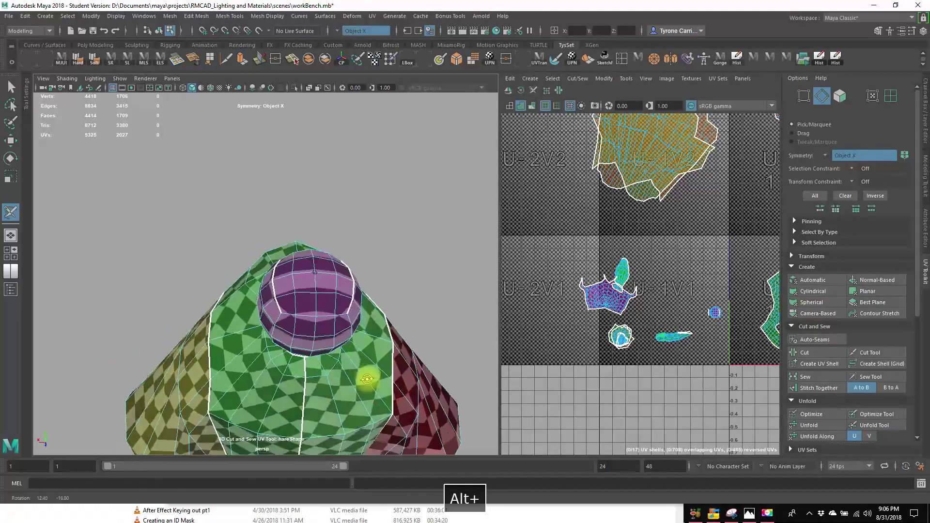
mouse_move(328, 315)
alt+mouse_down()
mouse_move(326, 353)
mouse_move(328, 332)
mouse_move(301, 339)
mouse_move(339, 336)
mouse_move(368, 368)
mouse_move(328, 349)
mouse_move(332, 323)
alt+mouse_up()
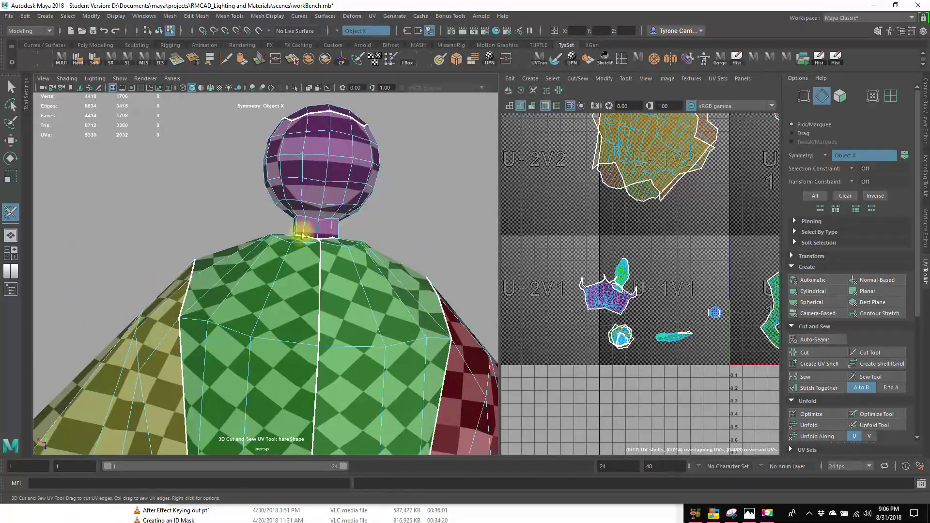
Step: Try to separate both sides of the tail with symmetric lengthwise loop cuts and sew part of the seam at the stem
mouse_move(302, 235)
alt+mouse_down()
mouse_move(338, 251)
mouse_move(326, 254)
mouse_move(323, 303)
mouse_move(379, 332)
mouse_move(270, 307)
mouse_move(303, 247)
alt+mouse_up()
alt+drag(291, 169, 319, 317)
double_click(245, 255)
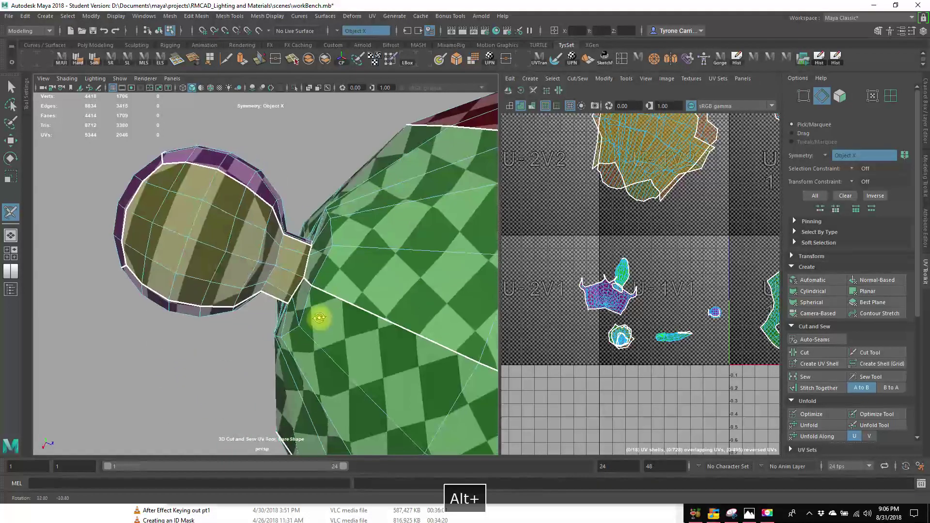
alt+right_drag(320, 318, 347, 315)
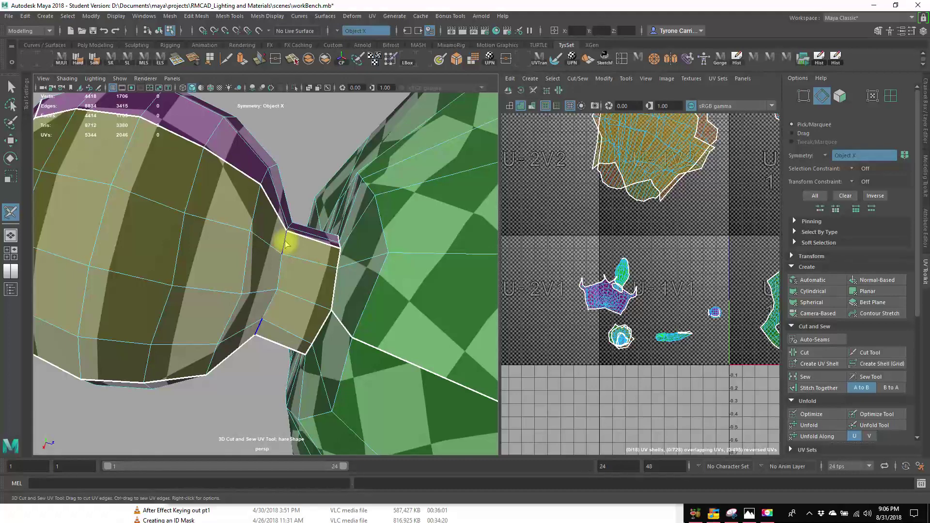
alt+drag(303, 274, 276, 266)
ctrl+click(276, 266)
alt+drag(353, 276, 311, 357)
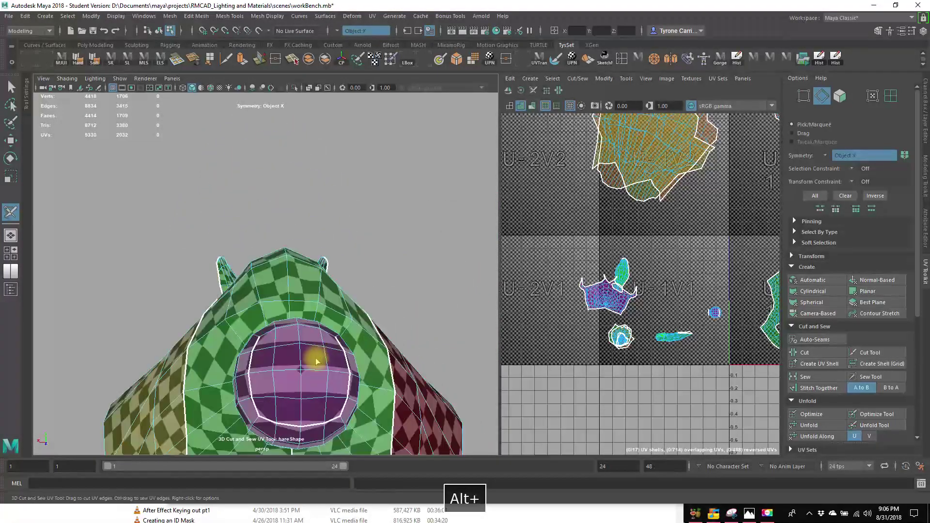
Step: Cut a centre UV seam along the tail's underside, from the rear seam towards the stem
alt+drag(297, 388, 371, 405)
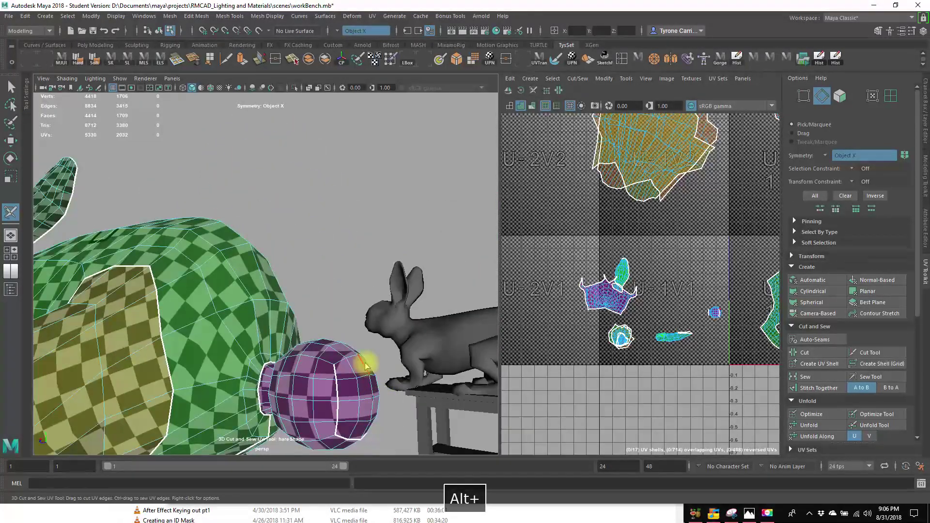
alt+drag(366, 364, 381, 296)
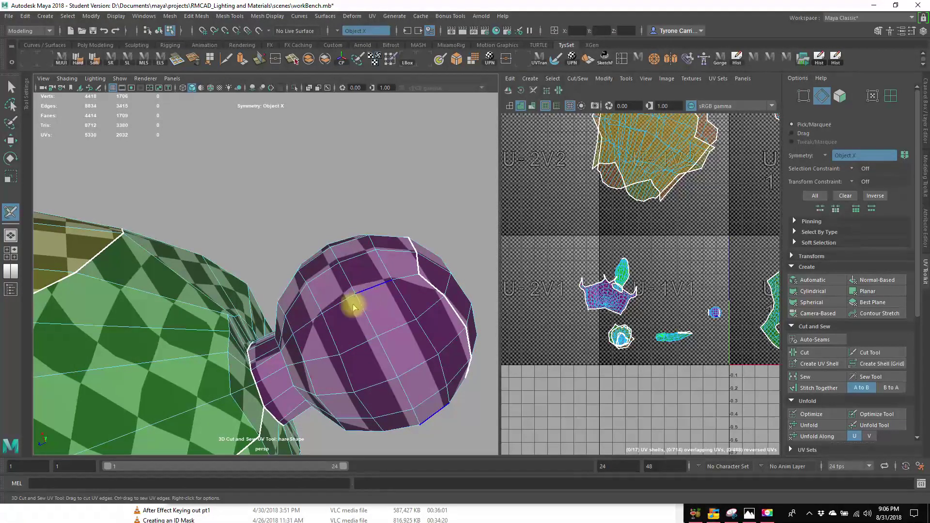
alt+drag(447, 342, 386, 368)
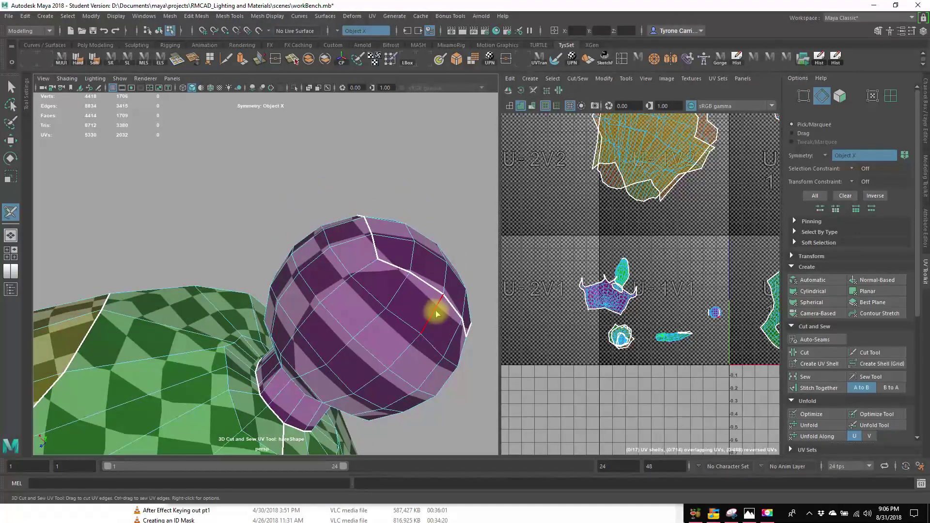
alt+drag(438, 340, 330, 224)
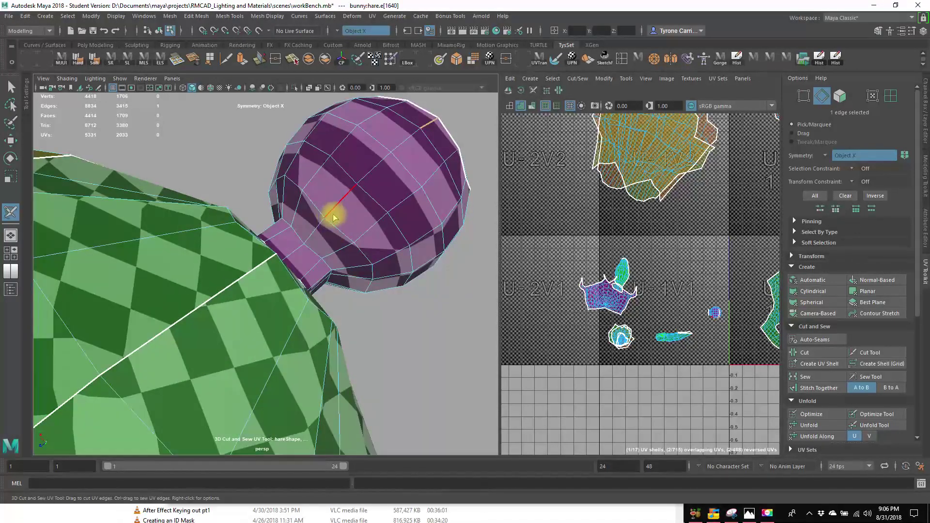
shift+click(312, 233)
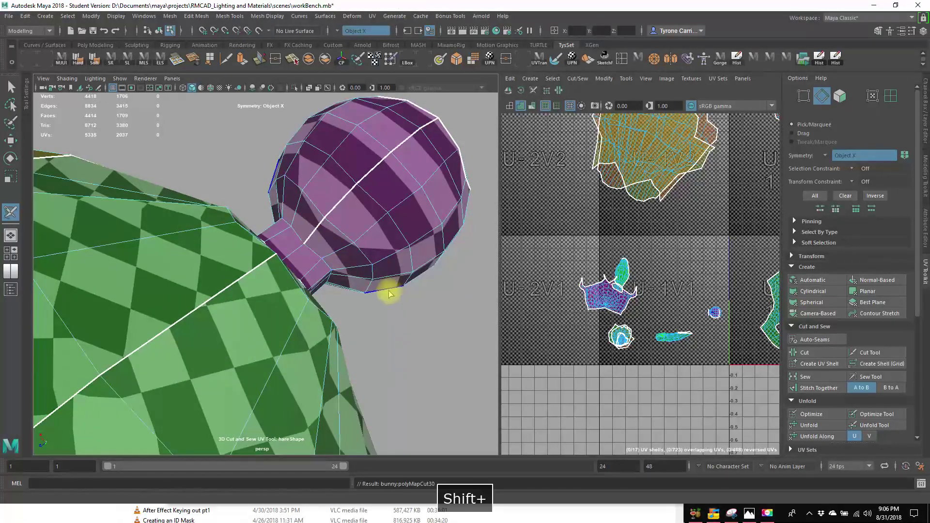
Step: Cut the lower edges around the tail's stem and extend the centre seam across the stem to the body seam
alt+drag(388, 290, 387, 325)
mouse_move(289, 371)
alt+mouse_down()
mouse_move(314, 368)
mouse_move(298, 362)
alt+mouse_up()
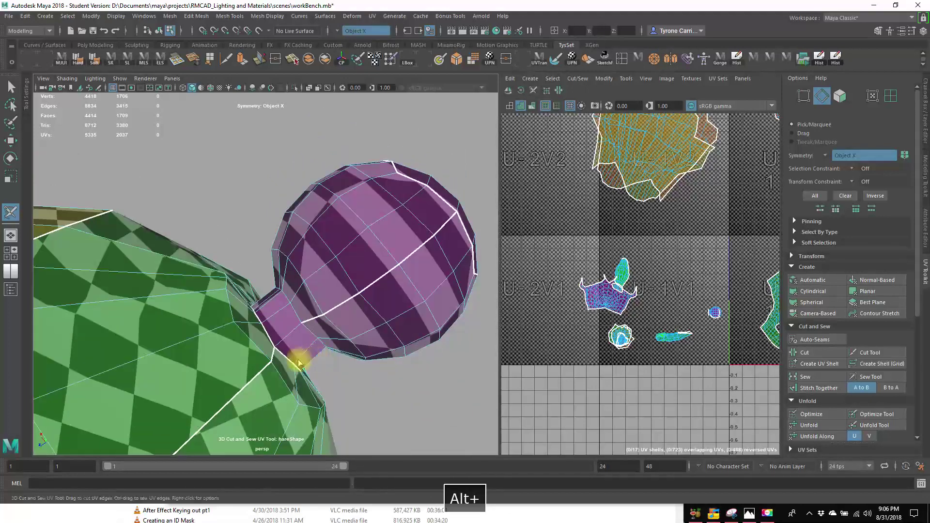
alt+right_drag(299, 362, 321, 354)
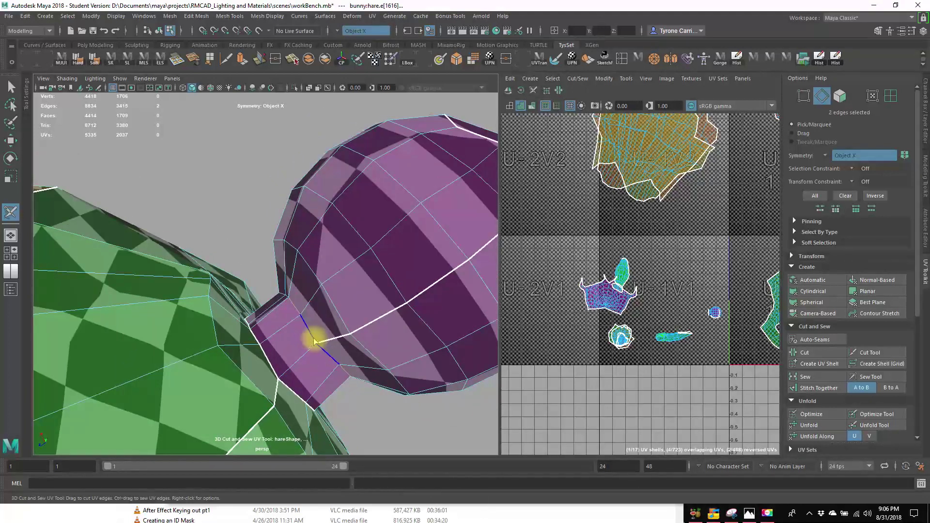
alt+right_drag(408, 391, 363, 357)
alt+drag(363, 358, 288, 349)
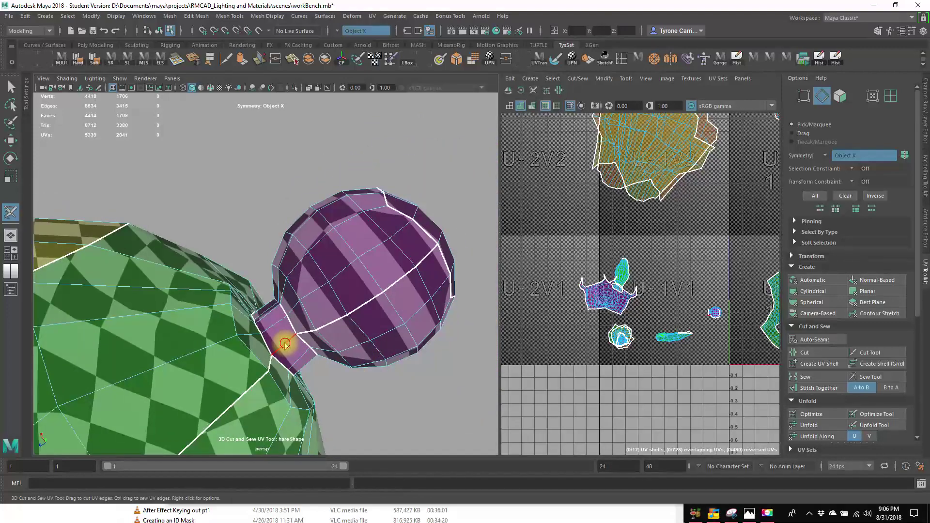
alt+drag(363, 363, 225, 331)
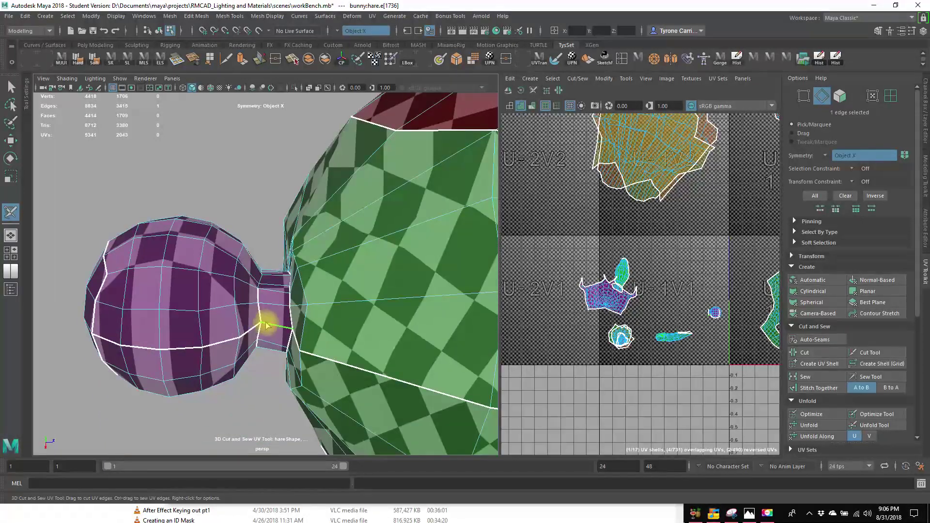
Step: Try to cut a complete UV loop around the joint between the tail and its stem
alt+drag(355, 331, 208, 378)
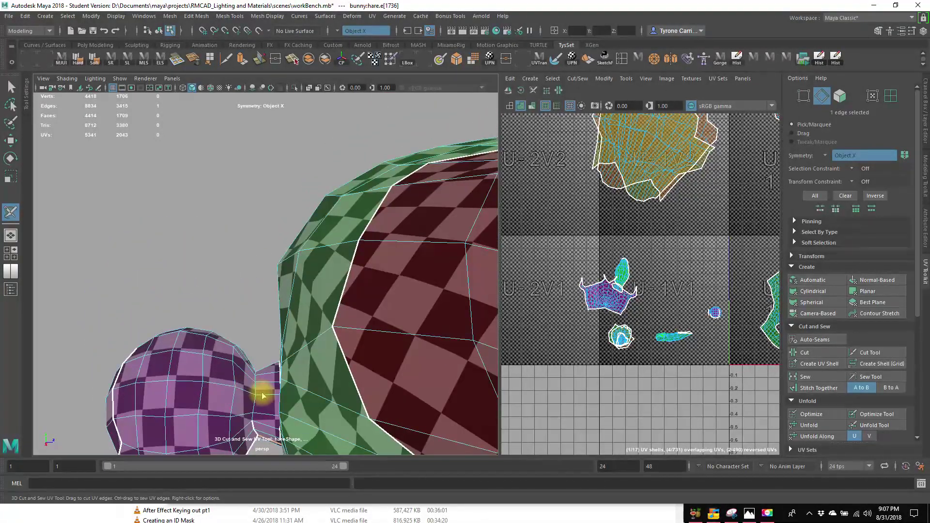
alt+drag(274, 400, 333, 378)
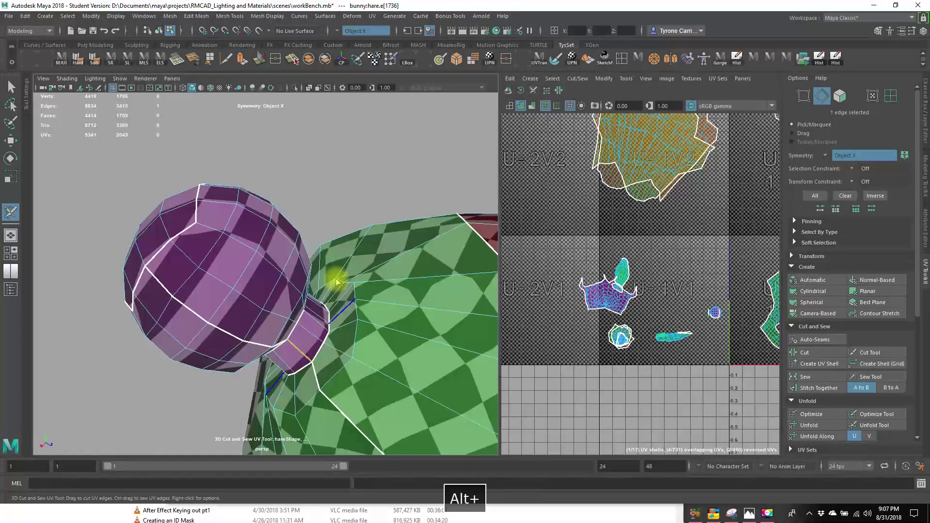
alt+drag(336, 281, 340, 370)
key(z)
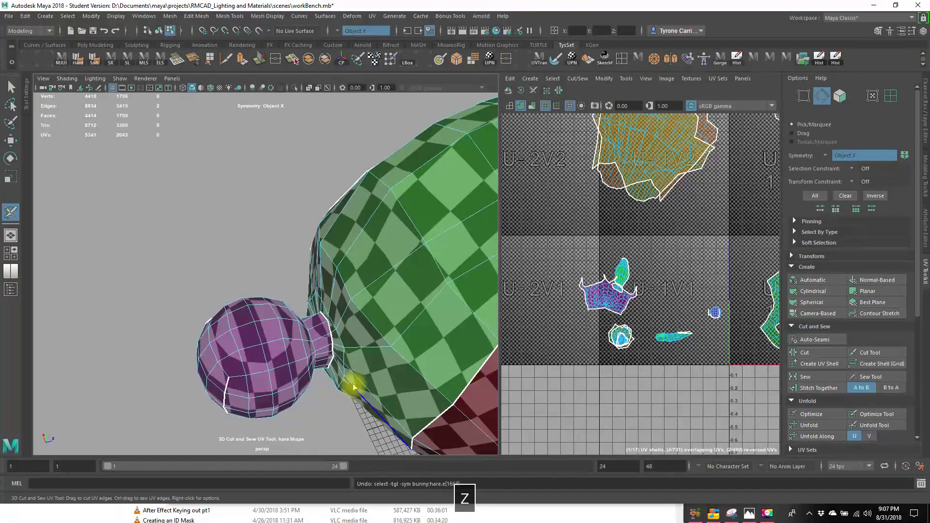
alt+drag(353, 386, 296, 319)
alt+middle_drag(297, 319, 274, 237)
alt+right_drag(274, 238, 332, 290)
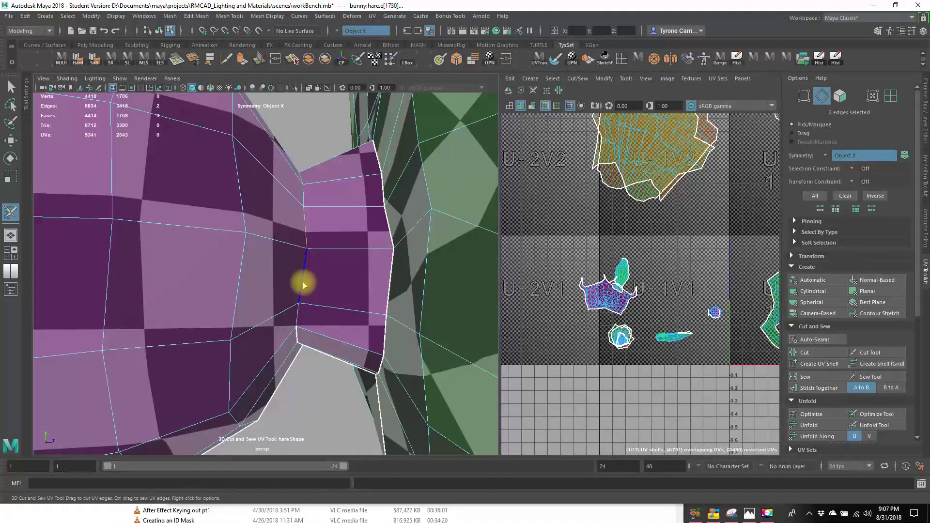
key(z)
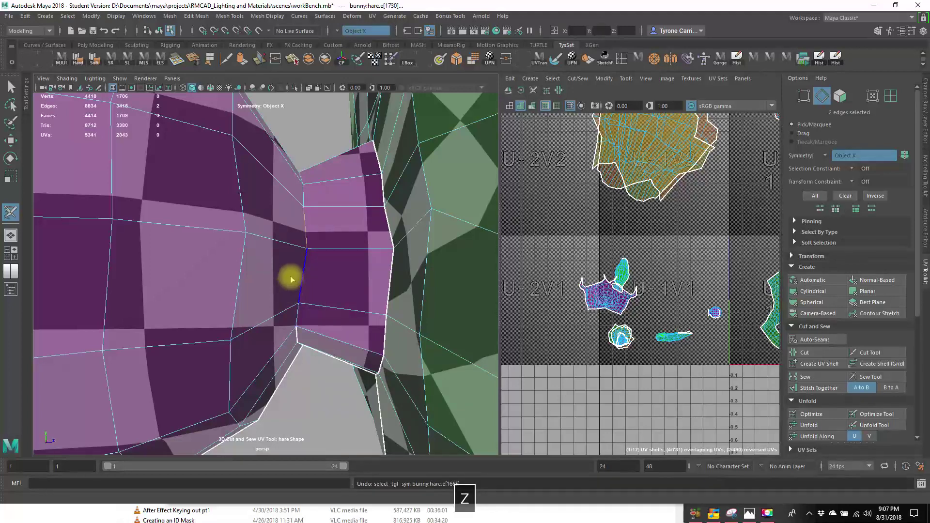
double_click(307, 242)
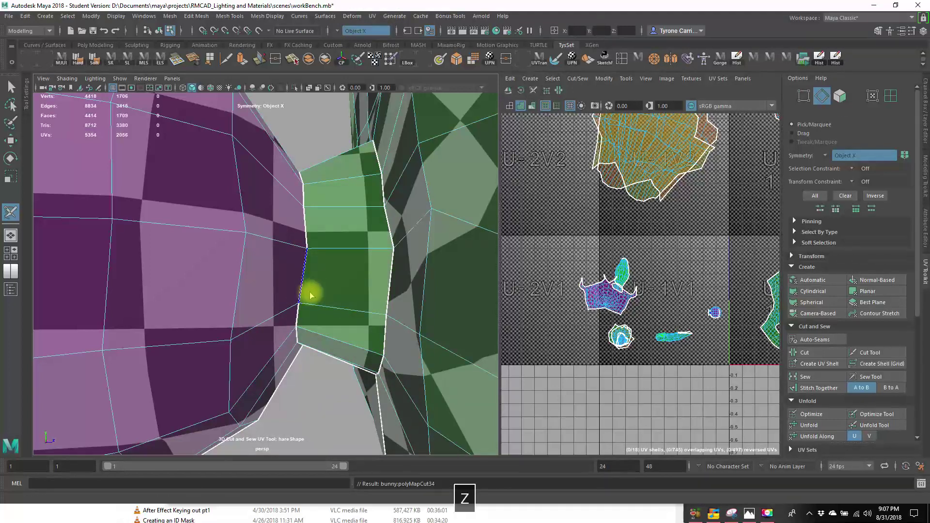
key(z)
Step: Select the UVs of all the rabbit's shells and unfold them
click(11, 87)
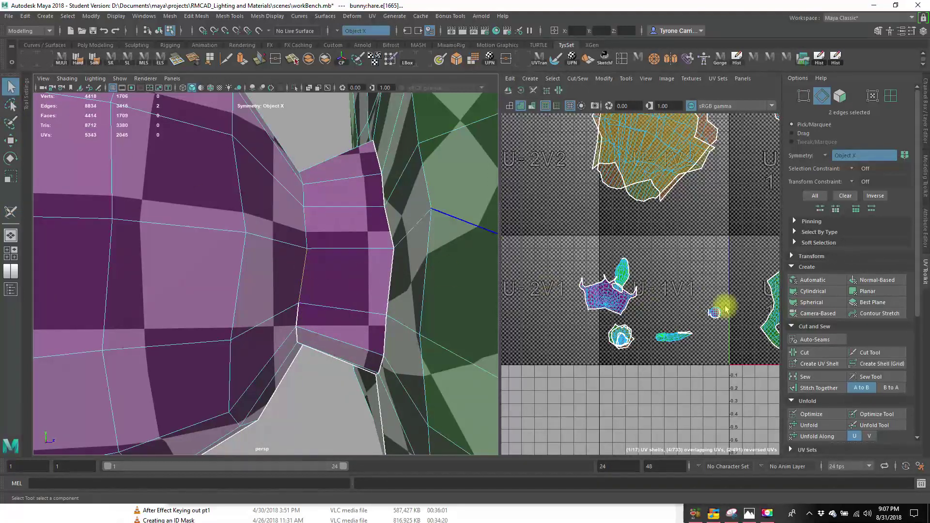
mouse_move(442, 298)
alt+mouse_down()
mouse_move(342, 289)
mouse_move(325, 334)
mouse_move(463, 318)
mouse_move(434, 291)
alt+mouse_up()
alt+right_drag(434, 291, 262, 276)
alt+right_drag(705, 307, 460, 286)
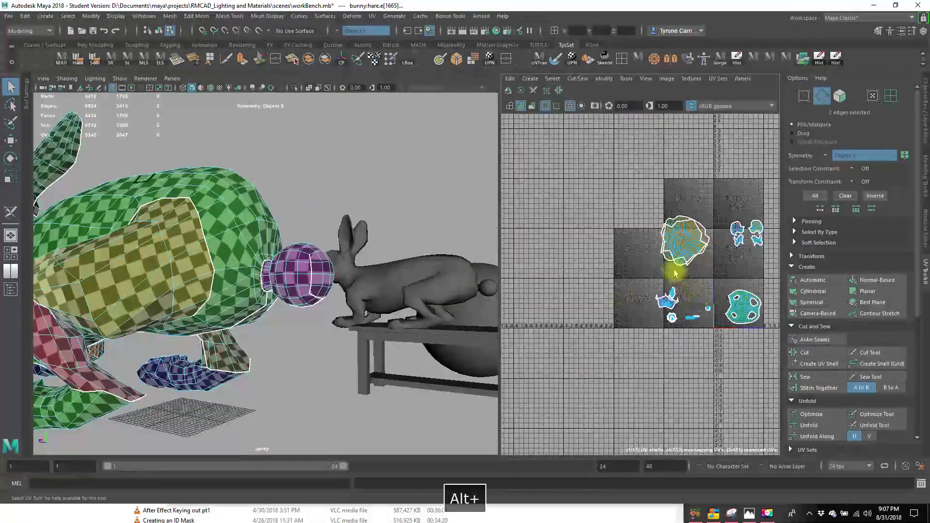
right_drag(674, 274, 743, 263)
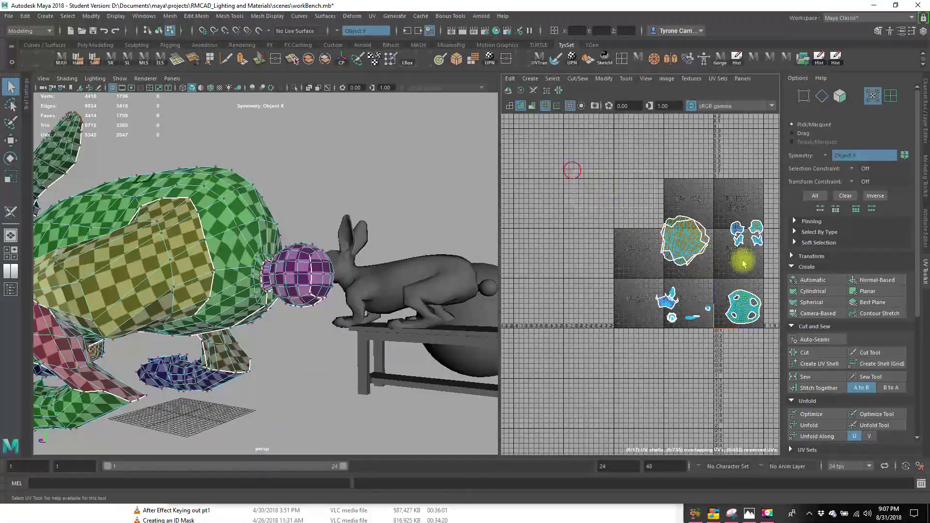
click(822, 423)
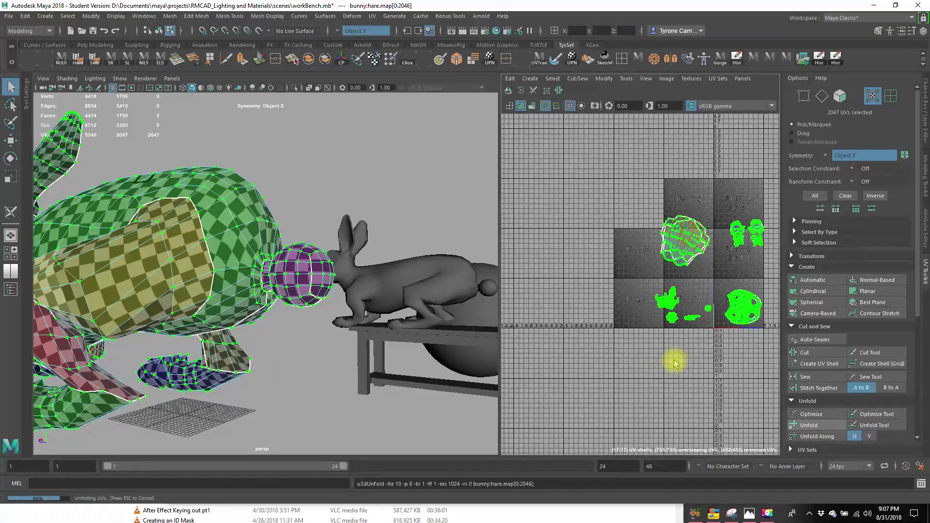
Step: Examine the unfolded shells in tile U-1V1 and the checker pattern around the ears and neck
alt+right_drag(623, 342, 750, 348)
alt+drag(231, 321, 203, 326)
alt+middle_drag(203, 325, 338, 407)
alt+right_drag(339, 407, 259, 346)
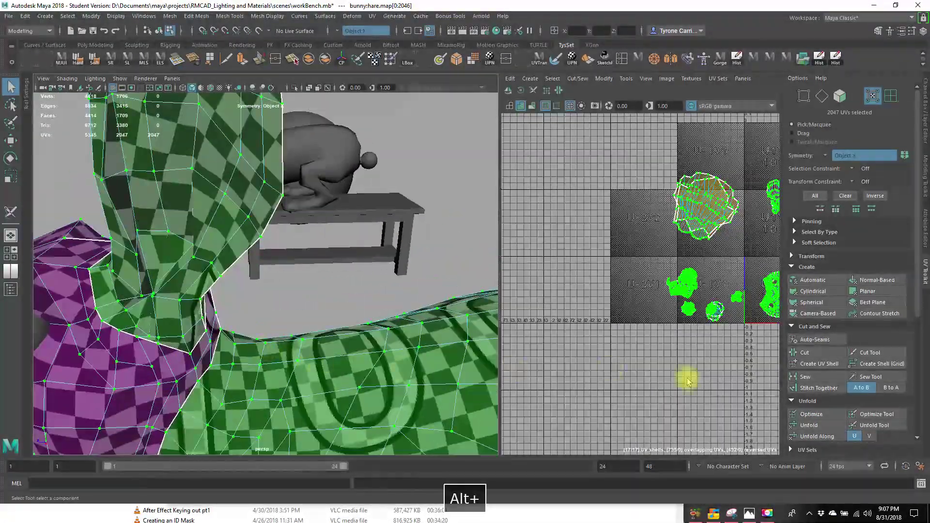
alt+middle_drag(696, 355, 591, 343)
alt+right_drag(591, 342, 823, 378)
alt+right_drag(612, 332, 770, 347)
alt+middle_drag(634, 276, 758, 471)
alt+right_drag(644, 375, 690, 377)
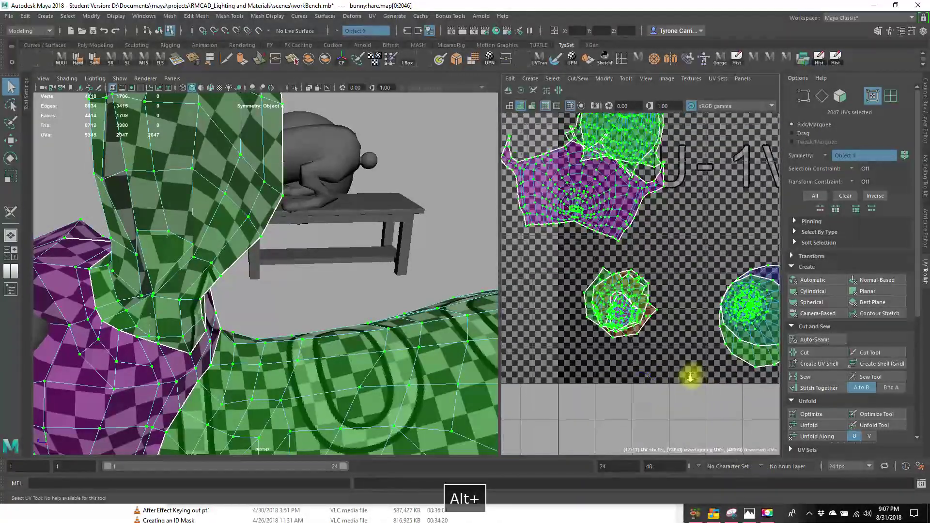
alt+middle_drag(672, 353, 696, 412)
alt+drag(226, 306, 218, 301)
Step: Select the overlapping hind foot shells in tile U-1V1, shift them slightly, and check which part of the rabbit they cover
alt+middle_drag(625, 355, 501, 303)
ctrl+right_drag(649, 326, 658, 340)
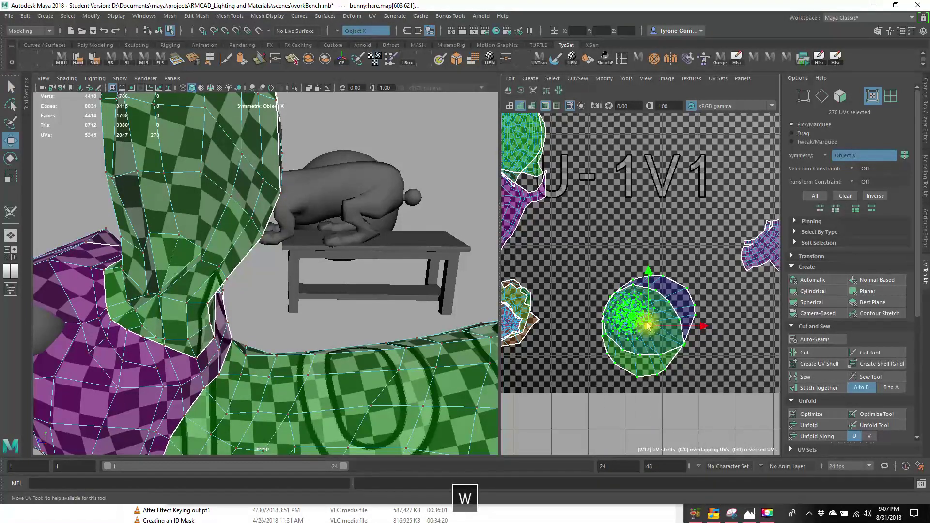
drag(648, 326, 644, 356)
alt+drag(342, 330, 281, 336)
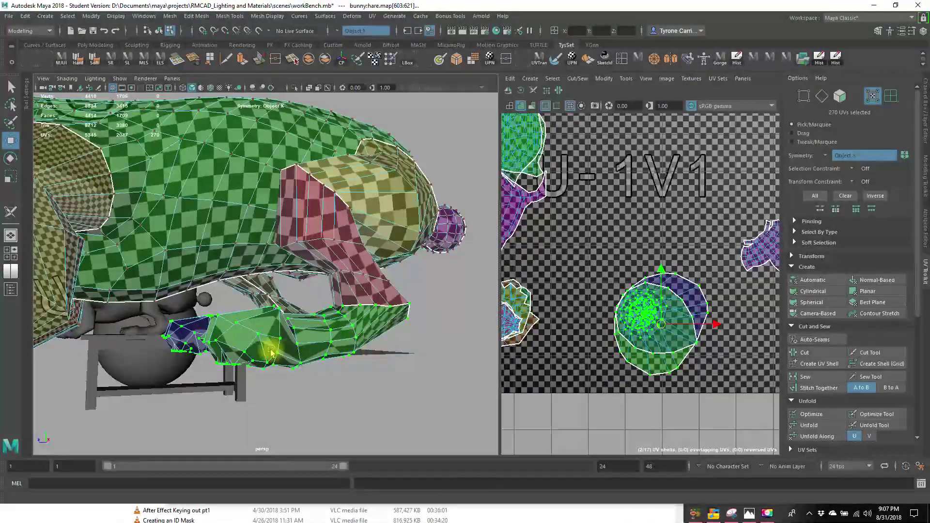
Step: Turn selection symmetry off for the rabbit's UVs
alt+right_drag(637, 356, 571, 343)
alt+middle_drag(572, 343, 642, 355)
alt+right_drag(644, 358, 762, 358)
click(629, 337)
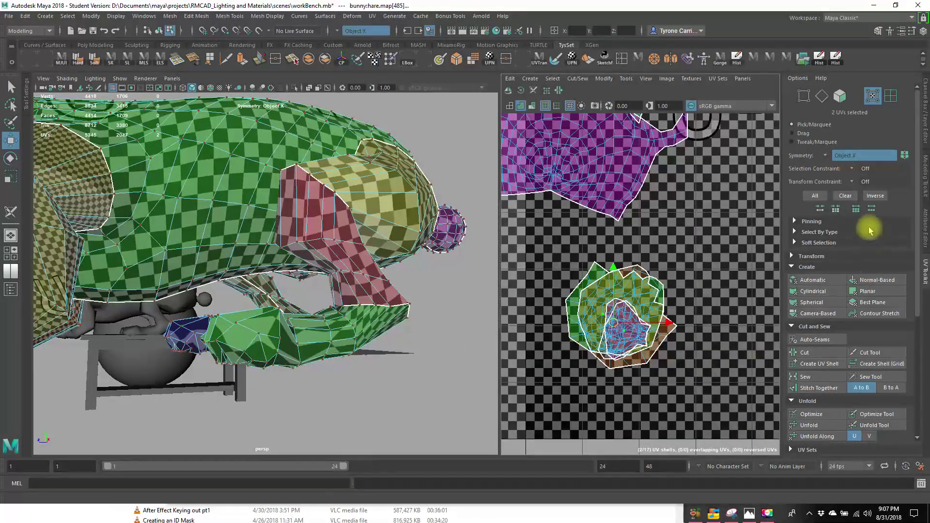
click(838, 155)
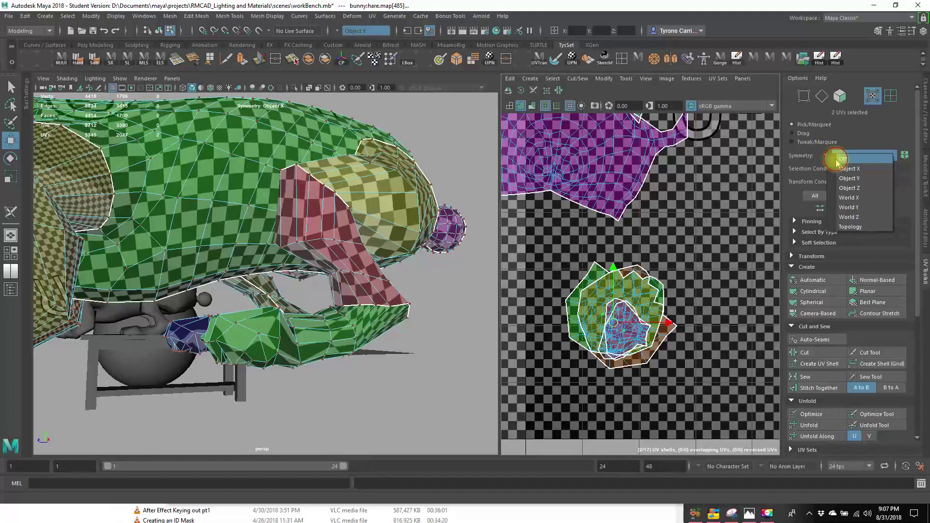
click(837, 161)
Step: Select the green front paw shell in tile U-1V1 and move it below the overlapping paw shells
alt+right_drag(659, 325, 594, 322)
alt+middle_drag(644, 321, 623, 291)
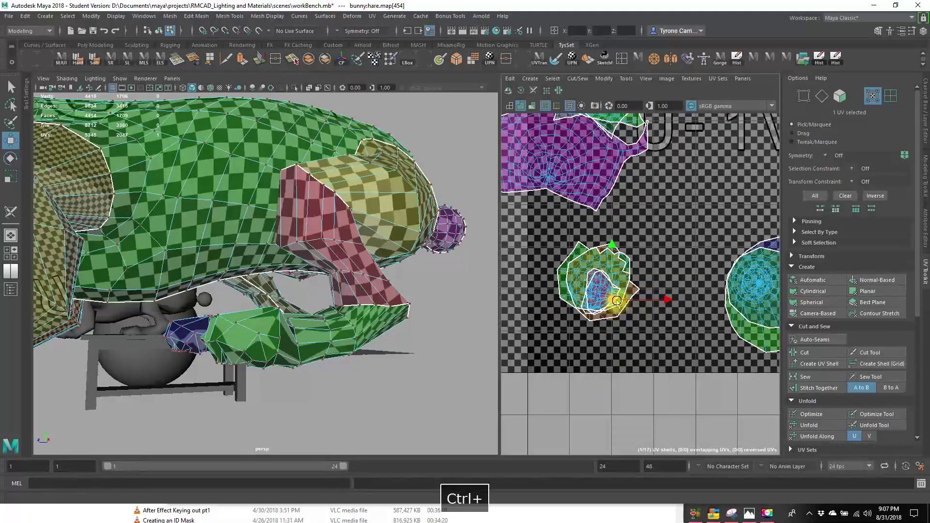
ctrl+right_drag(616, 301, 622, 295)
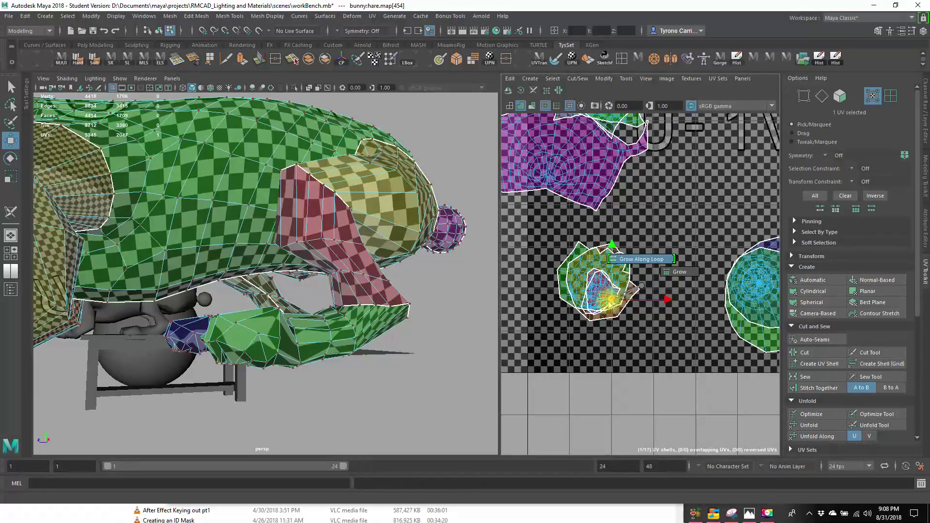
right_drag(611, 301, 627, 313)
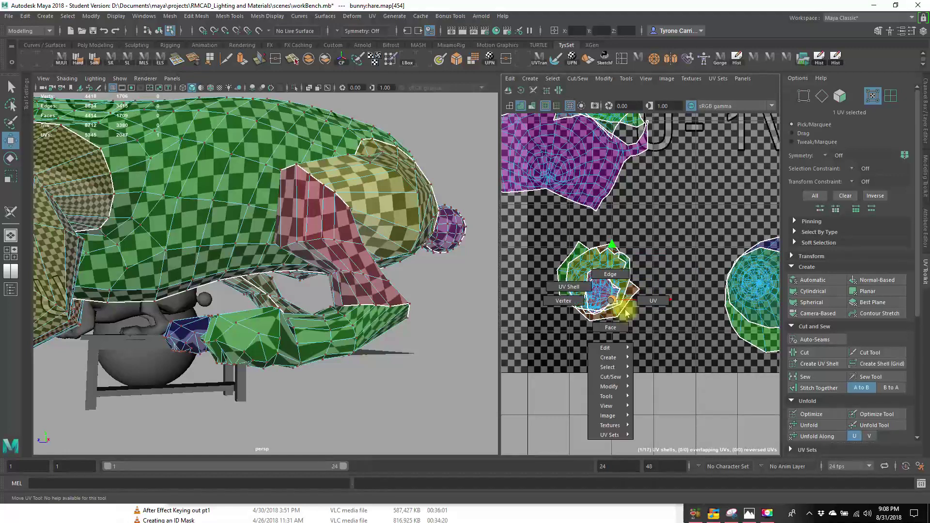
right_click(608, 300)
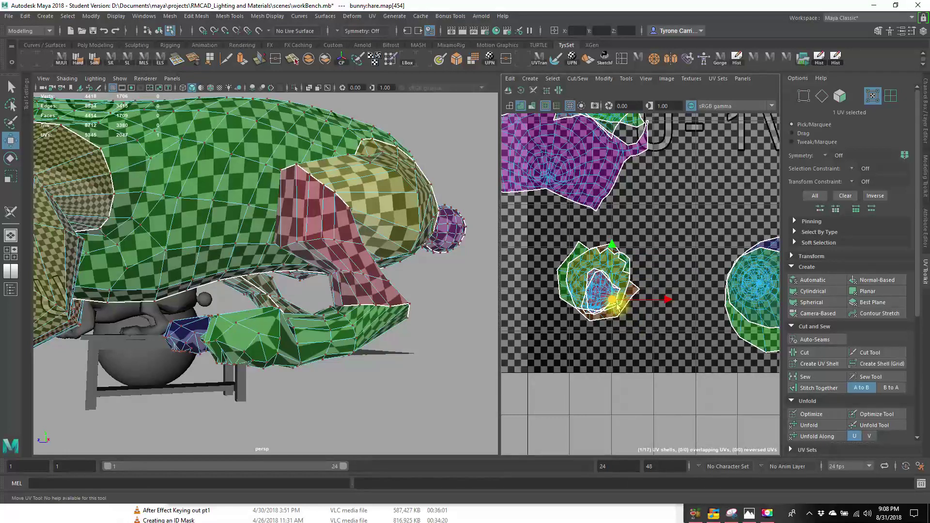
ctrl+right_click(617, 305)
right_drag(623, 314, 637, 330)
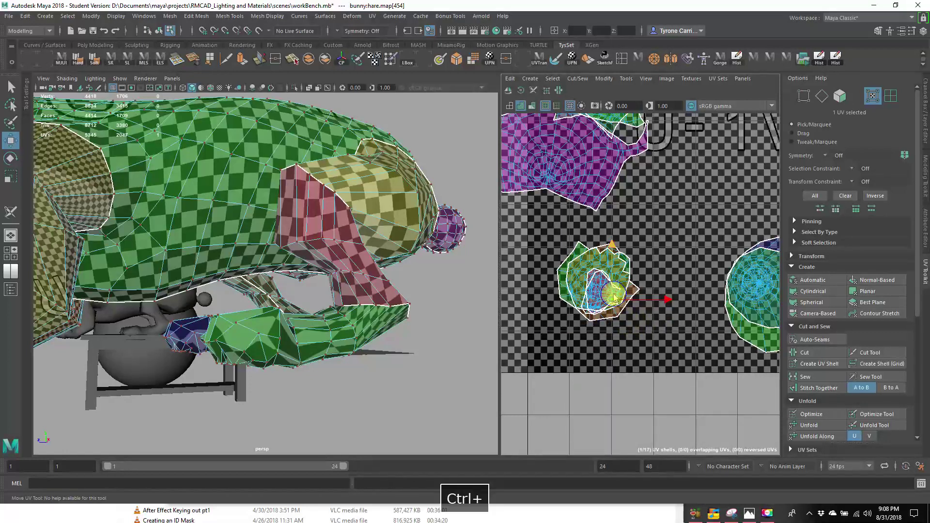
ctrl+right_drag(614, 297, 628, 316)
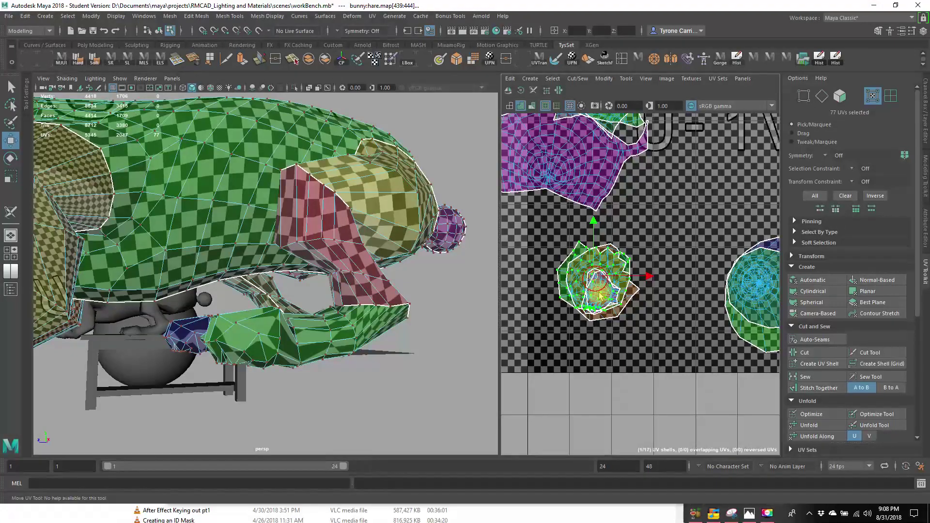
drag(595, 279, 651, 385)
alt+right_drag(351, 328, 162, 233)
alt+middle_drag(163, 233, 287, 316)
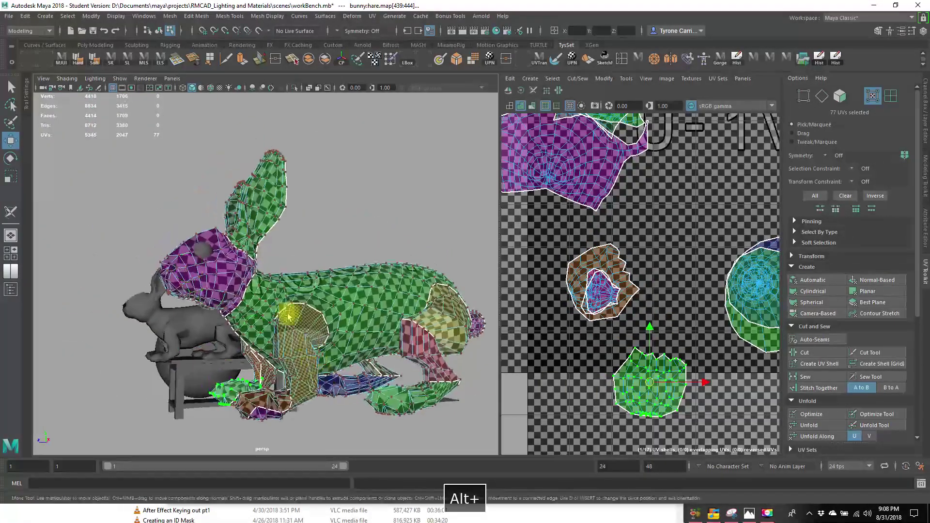
Step: Select one ear's UV shell and move it off the other ear shell into the open area of tile U-1V1
click(260, 208)
ctrl+right_drag(628, 250, 650, 268)
alt+right_drag(650, 271, 518, 295)
alt+middle_drag(595, 300, 583, 334)
drag(629, 231, 722, 236)
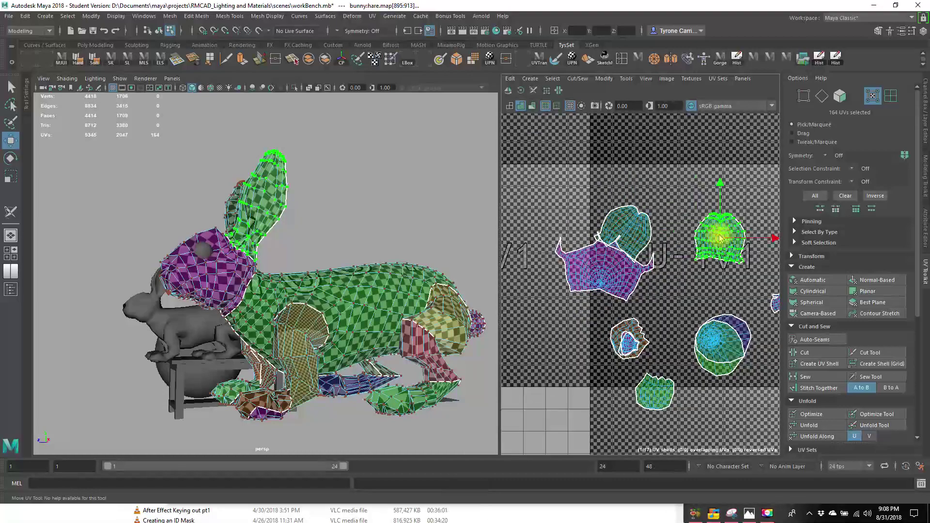
alt+right_drag(721, 237, 741, 260)
alt+middle_drag(741, 259, 644, 274)
alt+right_drag(605, 213, 643, 194)
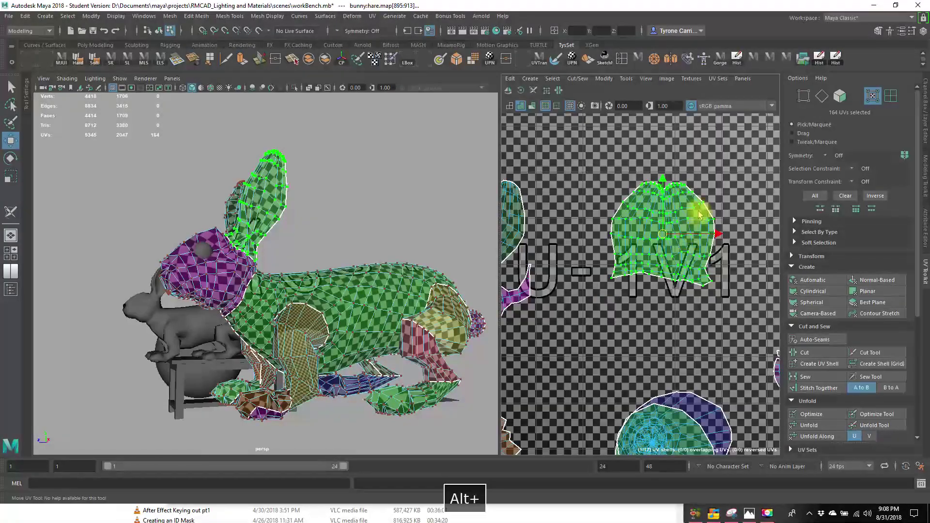
alt+right_drag(646, 295, 506, 331)
alt+middle_drag(624, 320, 610, 358)
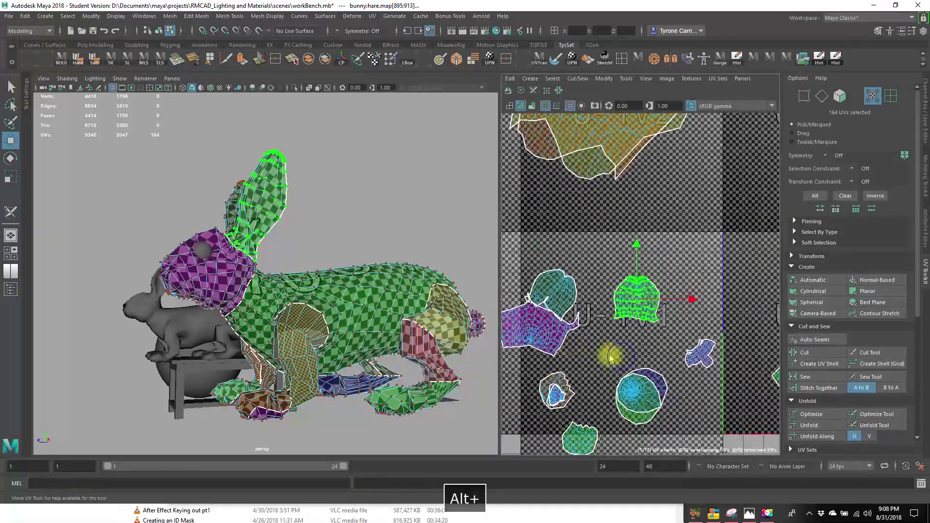
Step: Examine the checker pattern and seams on the rabbit's legs, feet and belly from several angles
alt+drag(352, 347, 336, 349)
alt+middle_drag(336, 348, 266, 307)
alt+right_drag(266, 307, 369, 348)
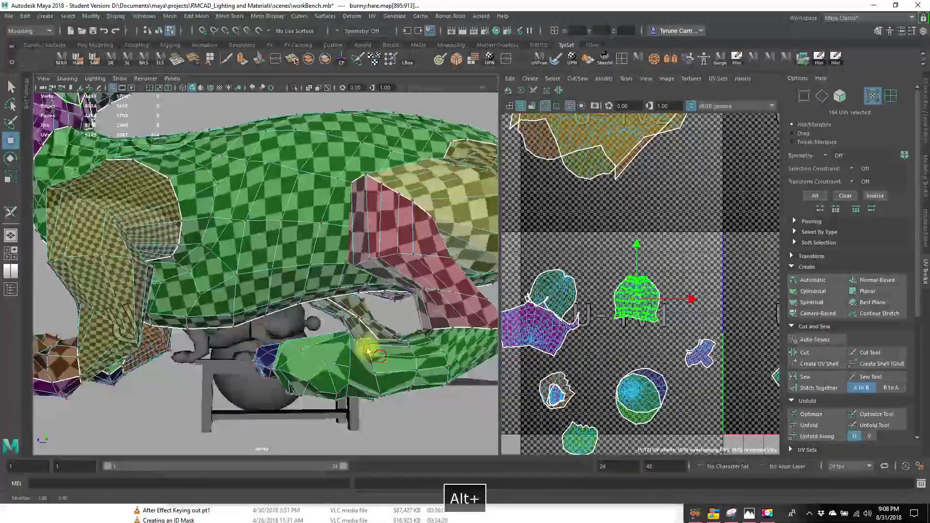
mouse_move(370, 349)
alt+mouse_down()
mouse_move(390, 354)
mouse_move(378, 363)
alt+mouse_up()
alt+right_drag(364, 350, 226, 338)
alt+drag(300, 342, 364, 367)
alt+drag(264, 342, 450, 342)
alt+drag(355, 361, 326, 283)
alt+right_drag(589, 366, 704, 359)
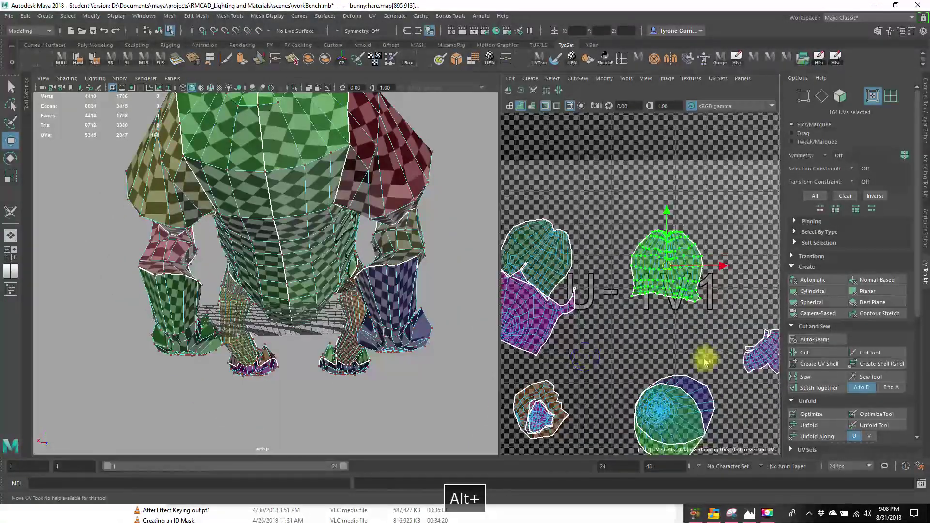
alt+middle_drag(703, 359, 617, 323)
alt+right_drag(616, 323, 683, 339)
alt+middle_drag(683, 340, 673, 396)
alt+drag(373, 342, 307, 335)
alt+right_drag(307, 334, 321, 332)
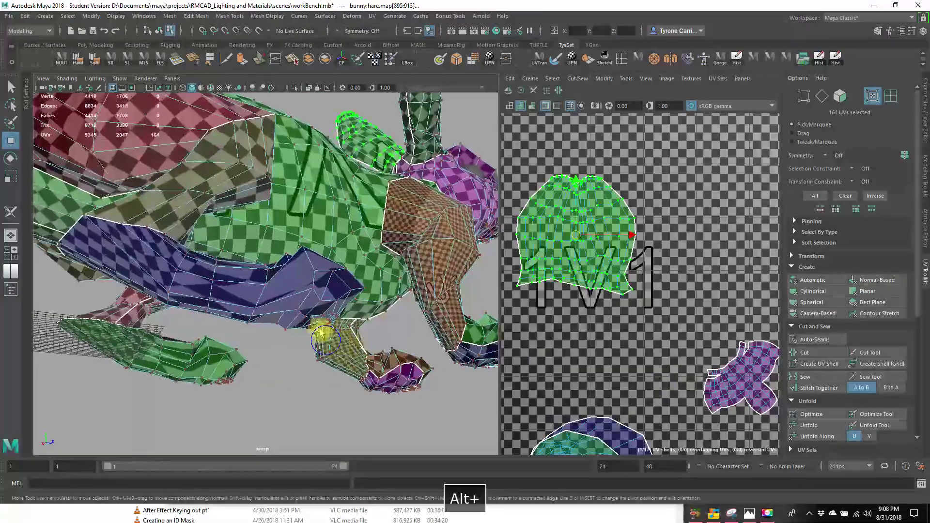
alt+drag(321, 332, 277, 349)
alt+middle_drag(261, 363, 316, 327)
alt+right_drag(281, 339, 294, 336)
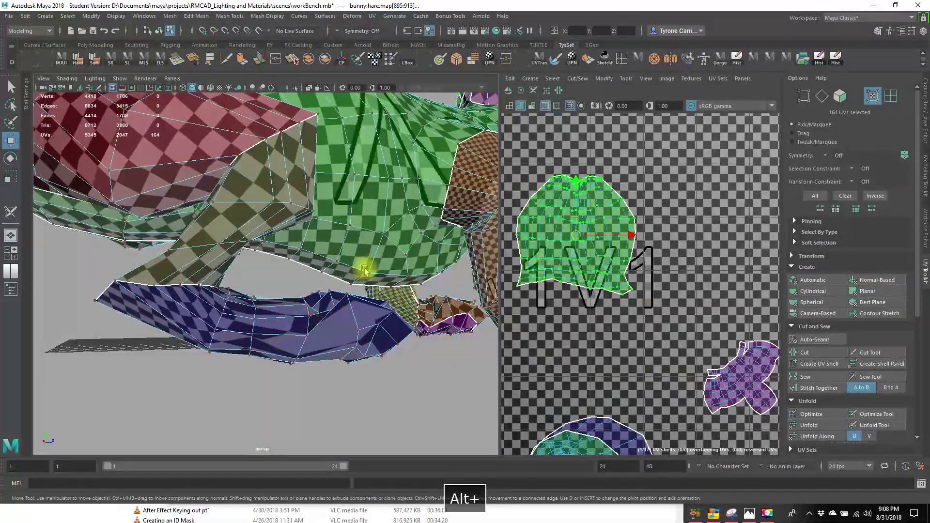
alt+drag(364, 270, 344, 339)
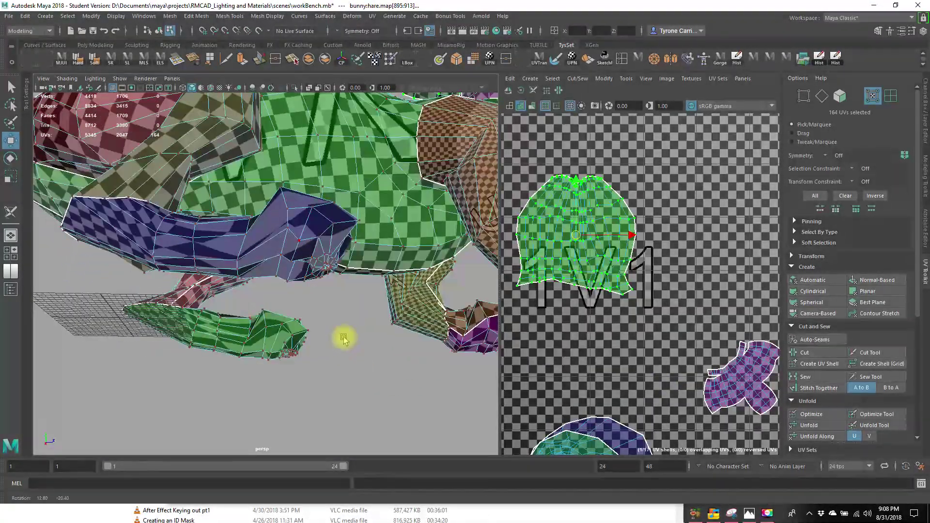
alt+right_drag(343, 339, 166, 325)
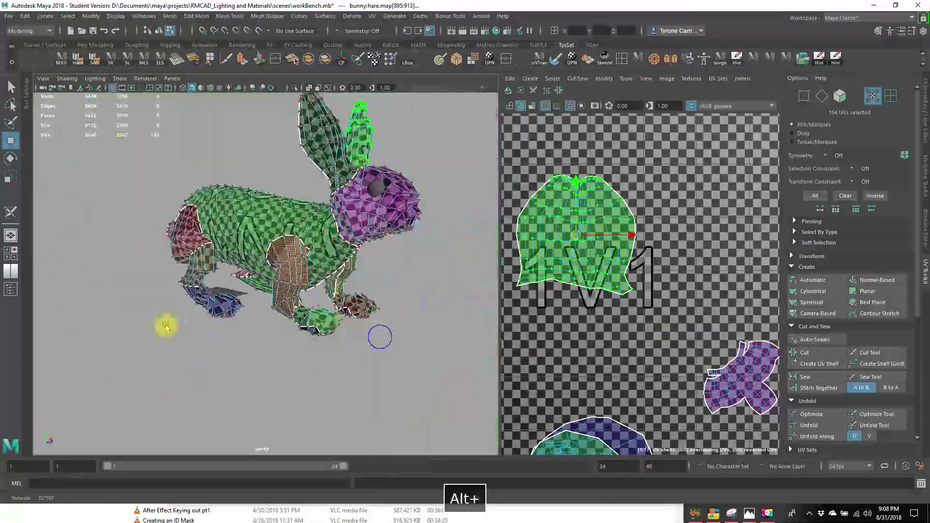
Step: Select the UVs of all the rabbit's shells, orient the shells, and lay them out together in tile U1V1
alt+right_drag(548, 339, 564, 227)
click(490, 197)
drag(716, 396, 773, 431)
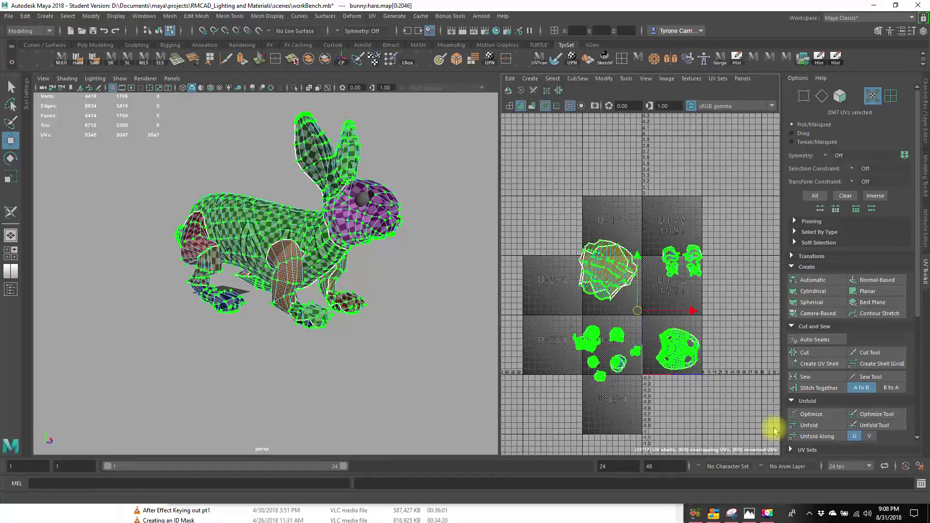
scroll(847, 386, down, 5)
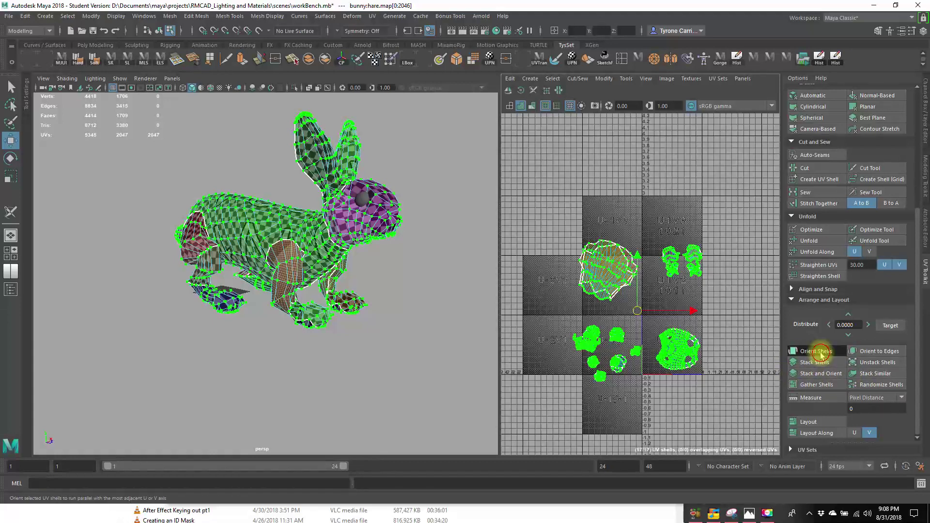
click(818, 352)
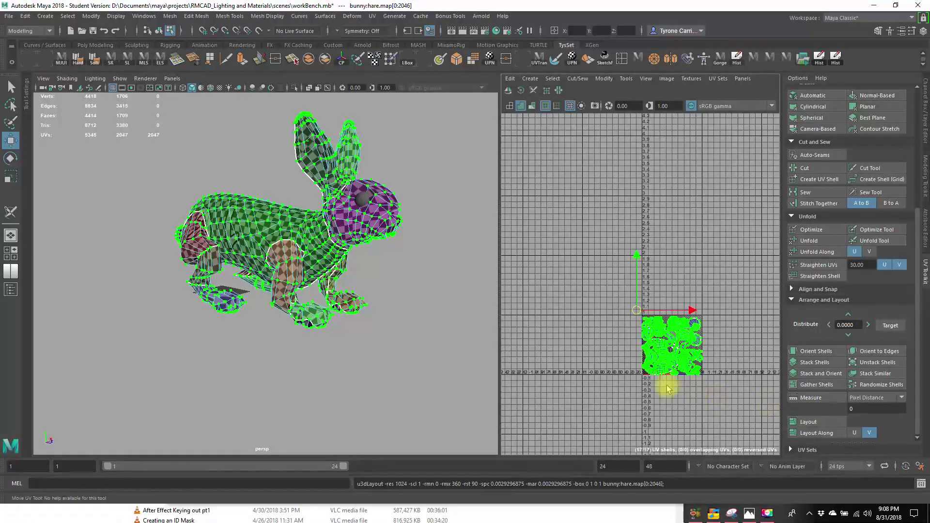
Step: Examine the packed shells in tile U1V1 and the checker density across the rabbit's body, head, legs and tail
alt+right_drag(629, 368, 907, 386)
alt+middle_drag(679, 360, 545, 357)
alt+right_drag(513, 357, 741, 380)
alt+middle_drag(586, 352, 556, 367)
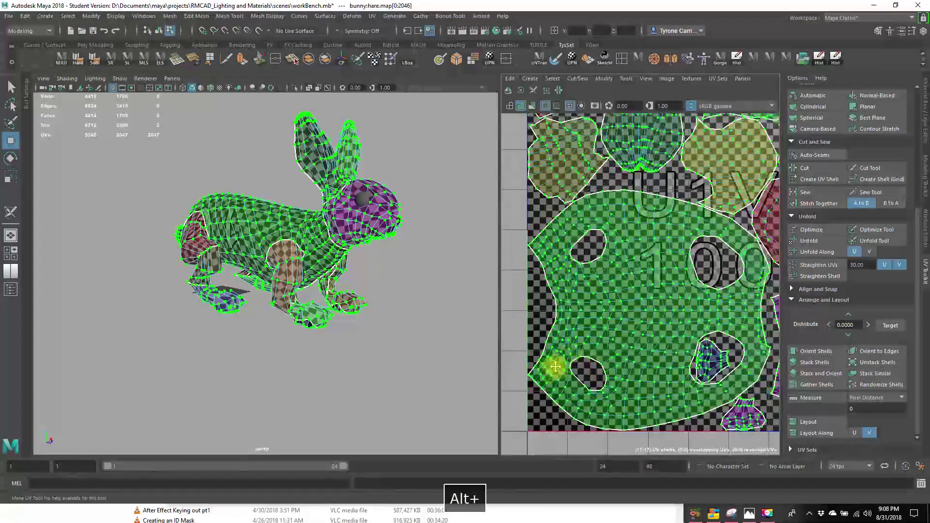
alt+middle_drag(702, 308, 633, 371)
alt+right_drag(633, 372, 631, 355)
alt+drag(294, 309, 341, 306)
alt+right_drag(329, 302, 382, 293)
alt+drag(218, 257, 251, 255)
alt+drag(355, 353, 365, 336)
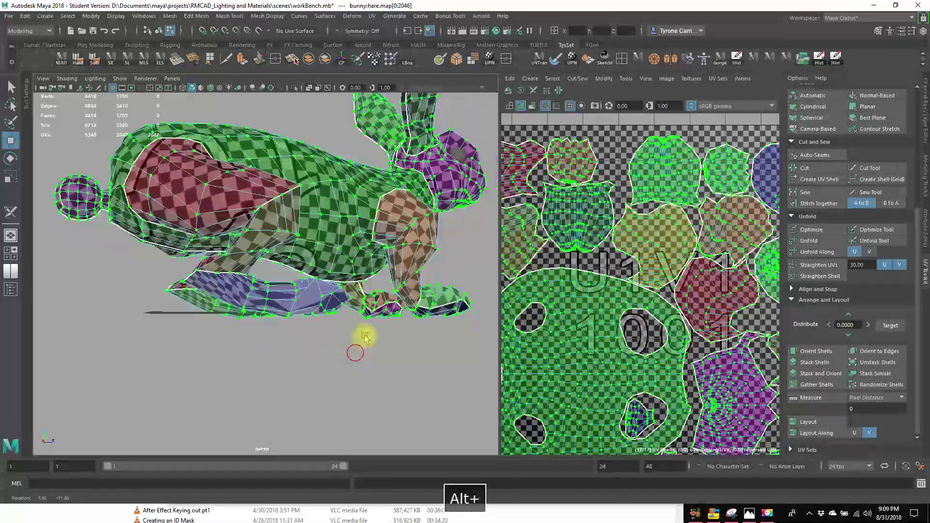
alt+right_drag(245, 312, 280, 334)
alt+drag(373, 319, 357, 384)
alt+right_drag(357, 384, 378, 364)
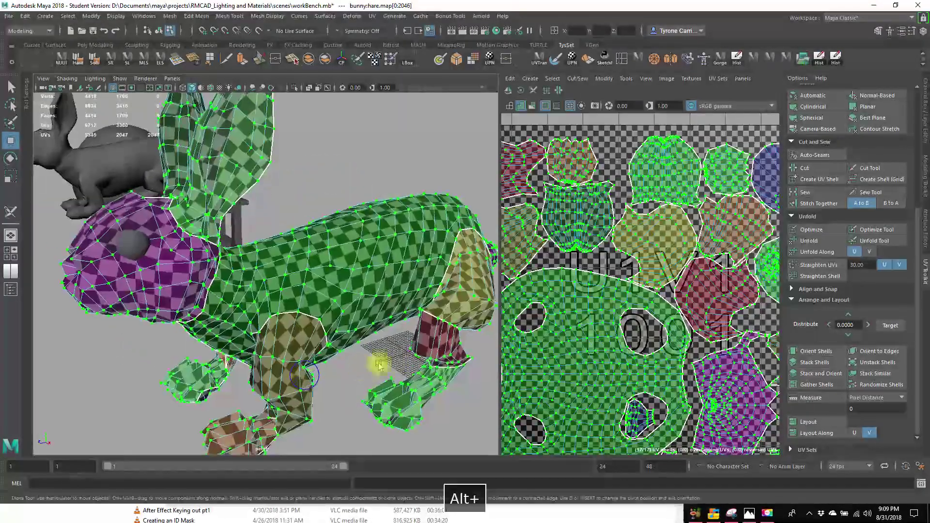
alt+drag(378, 364, 426, 369)
alt+drag(349, 342, 319, 325)
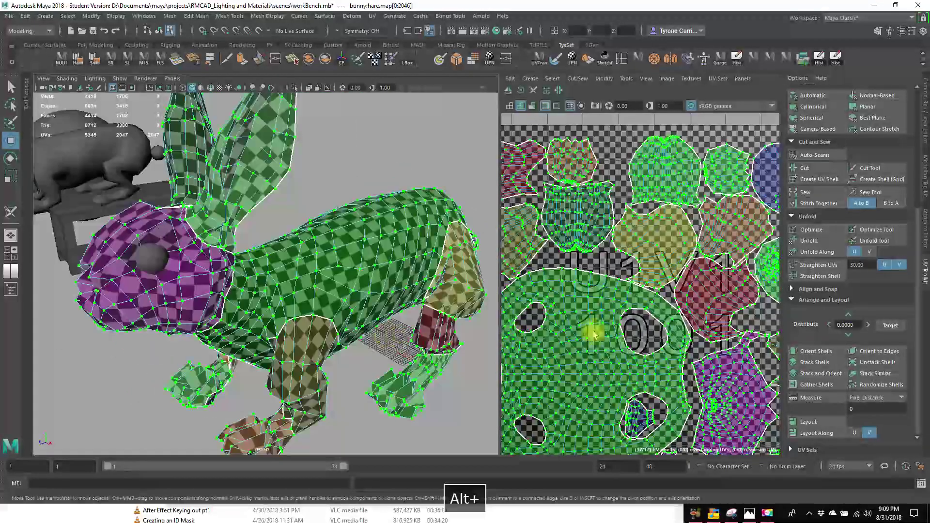